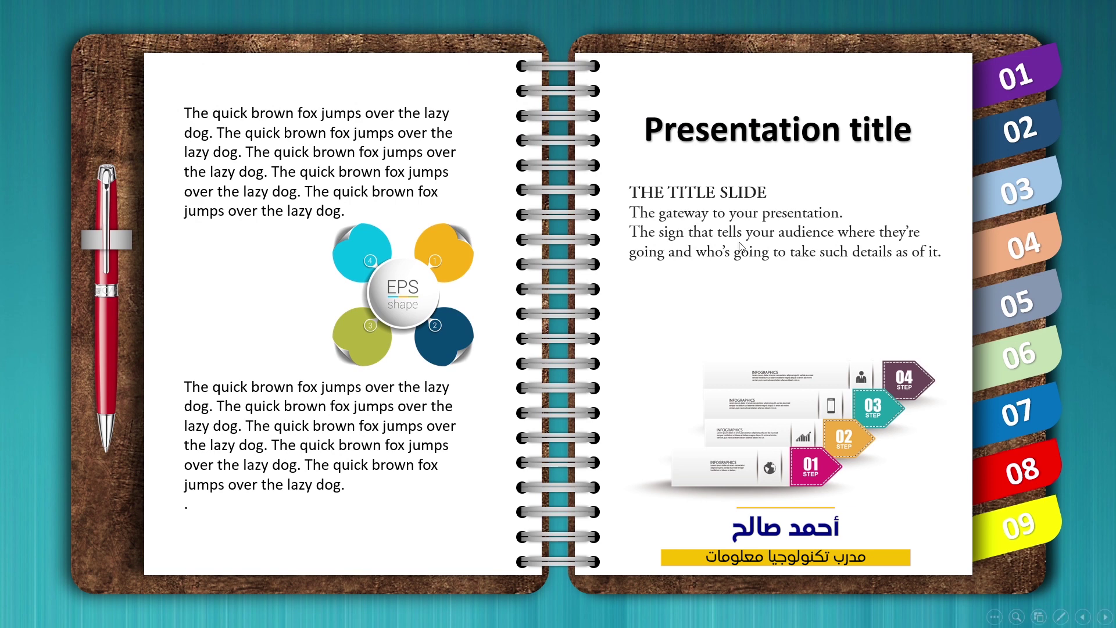
Step: In the slide show, follow tabs 02 through 06 to their spreads, then tab 01 back
{"action": "left_click", "coordinate": [1025, 132]}
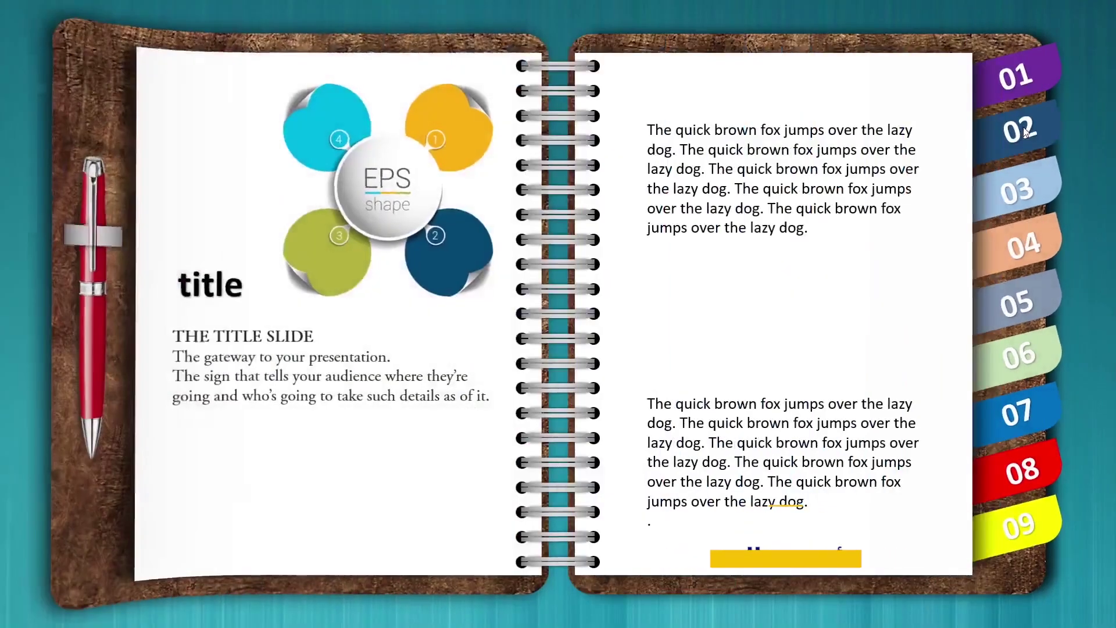
{"action": "left_click", "coordinate": [1018, 189]}
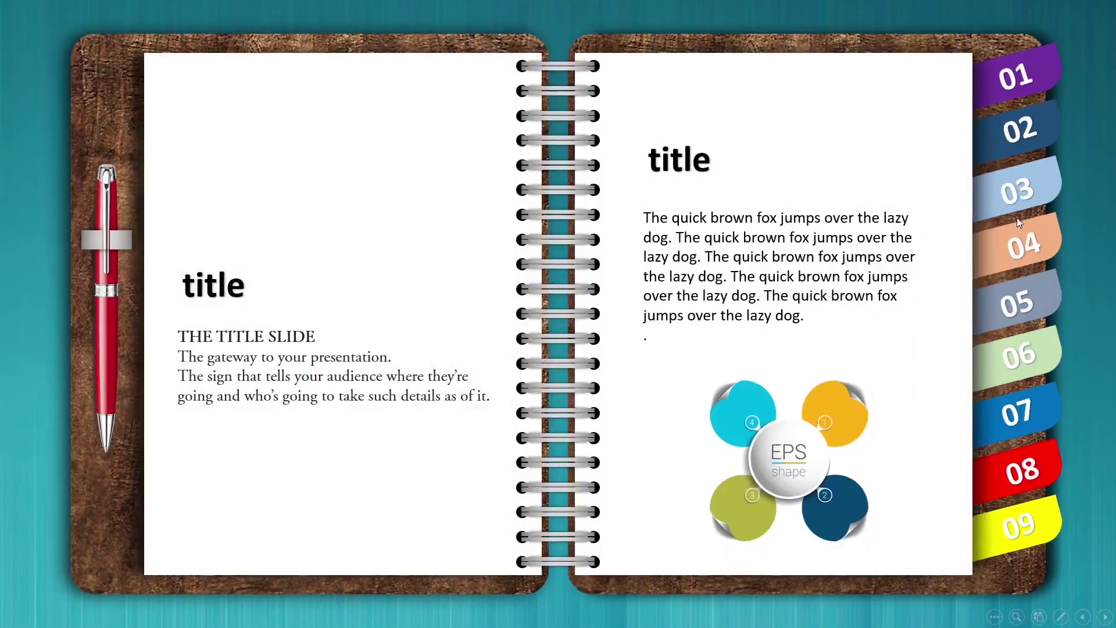
{"action": "left_click", "coordinate": [1017, 243]}
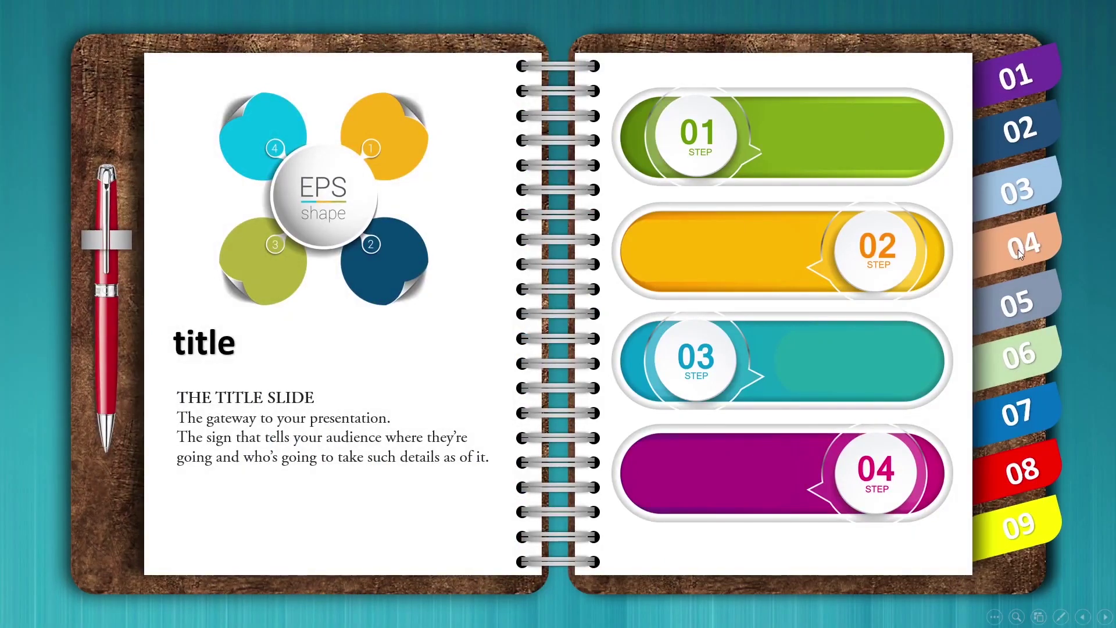
{"action": "left_click", "coordinate": [1011, 303]}
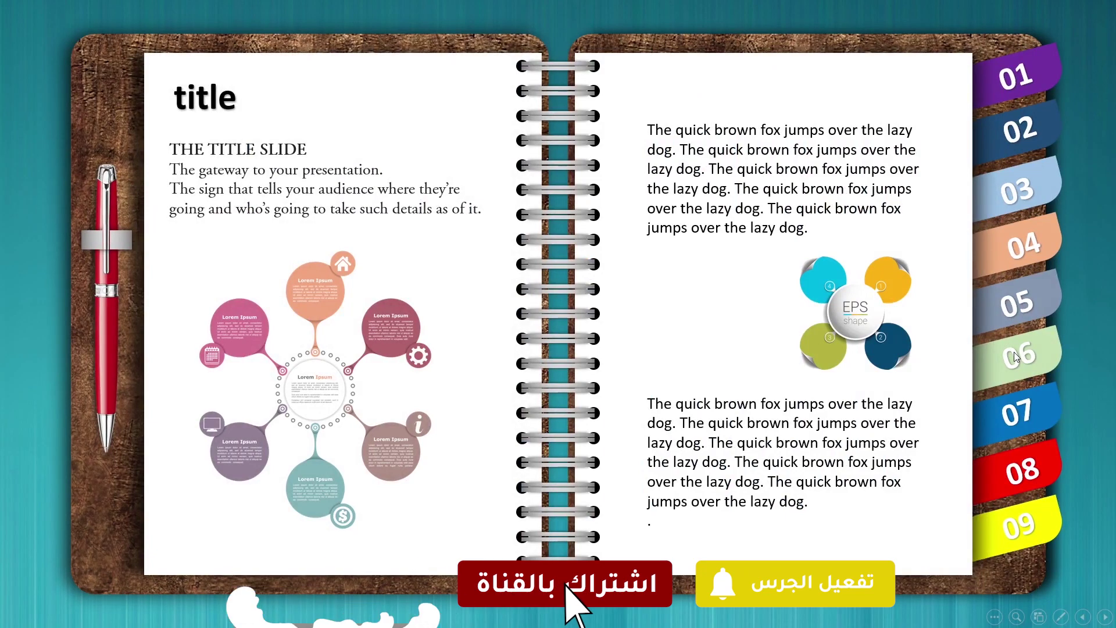
{"action": "left_click", "coordinate": [1014, 354]}
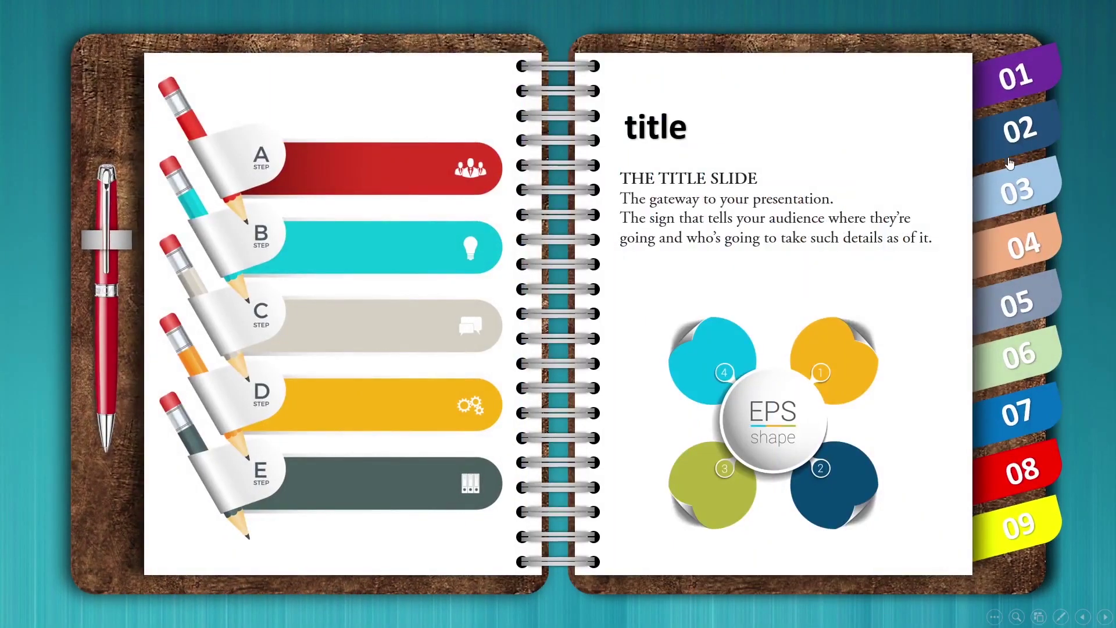
{"action": "left_click", "coordinate": [1012, 82]}
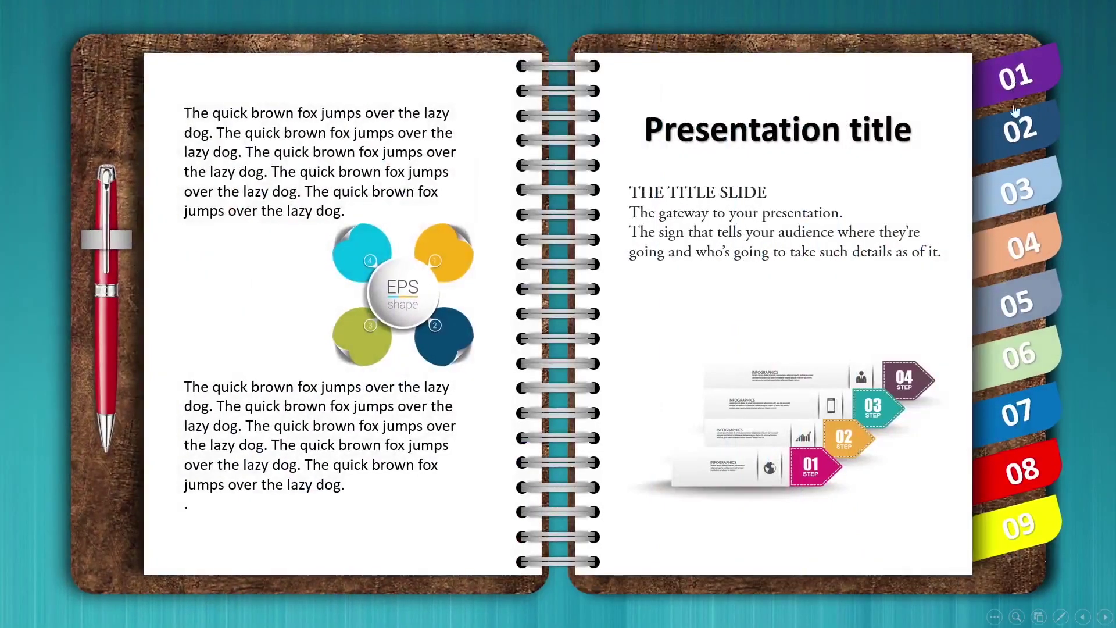
Step: Cycle through tabs 02 to 06 again, then flip to another tabbed spread
{"action": "left_click", "coordinate": [1016, 127]}
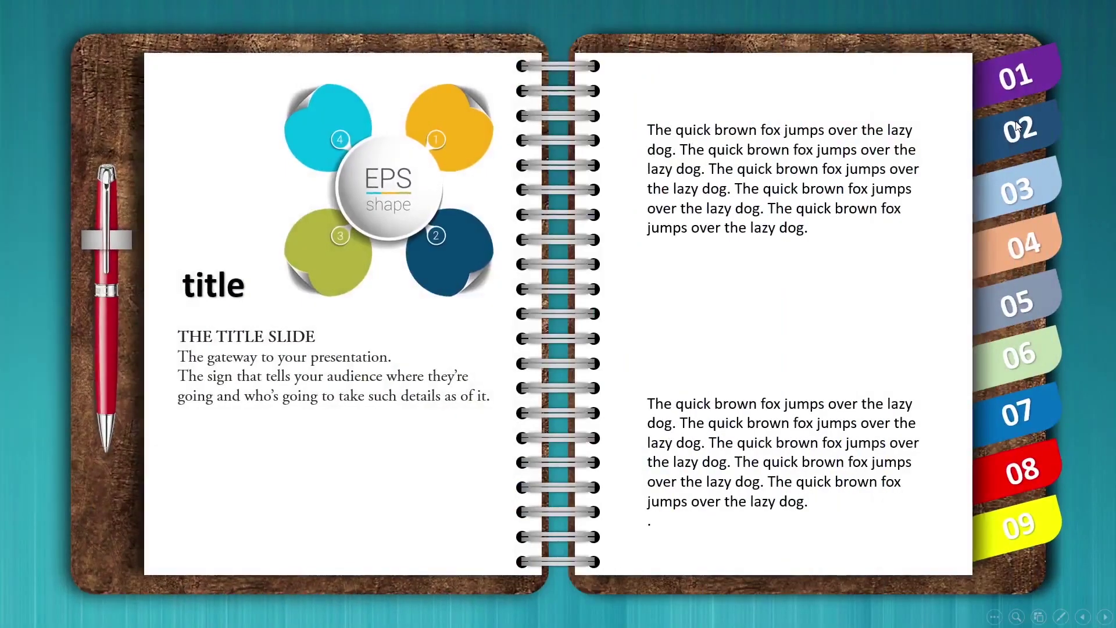
{"action": "left_click", "coordinate": [1014, 190]}
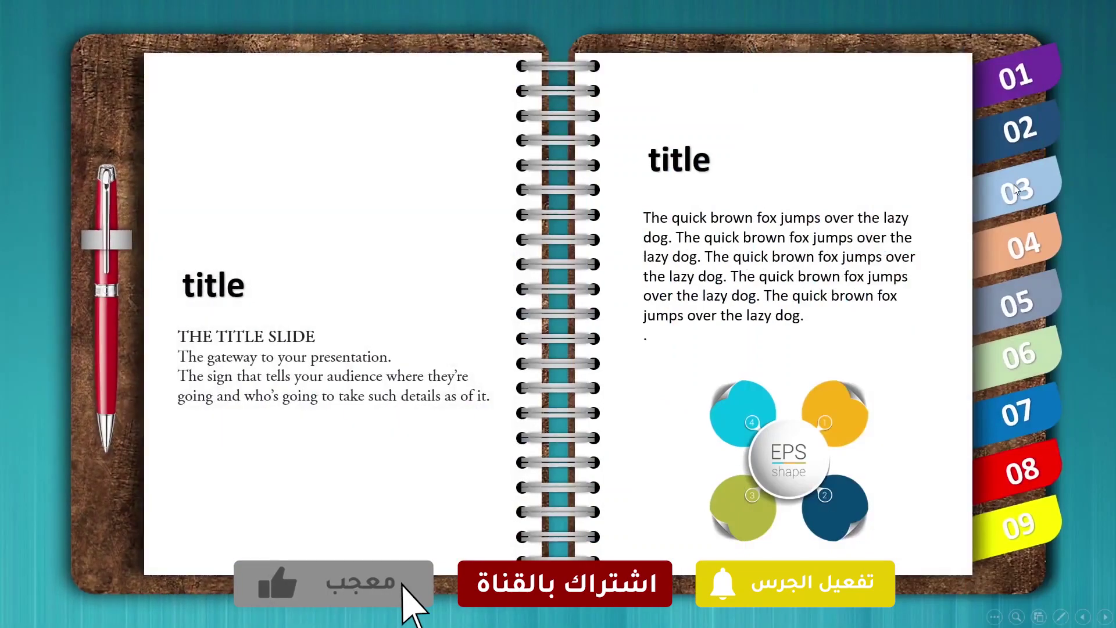
{"action": "left_click", "coordinate": [1020, 245]}
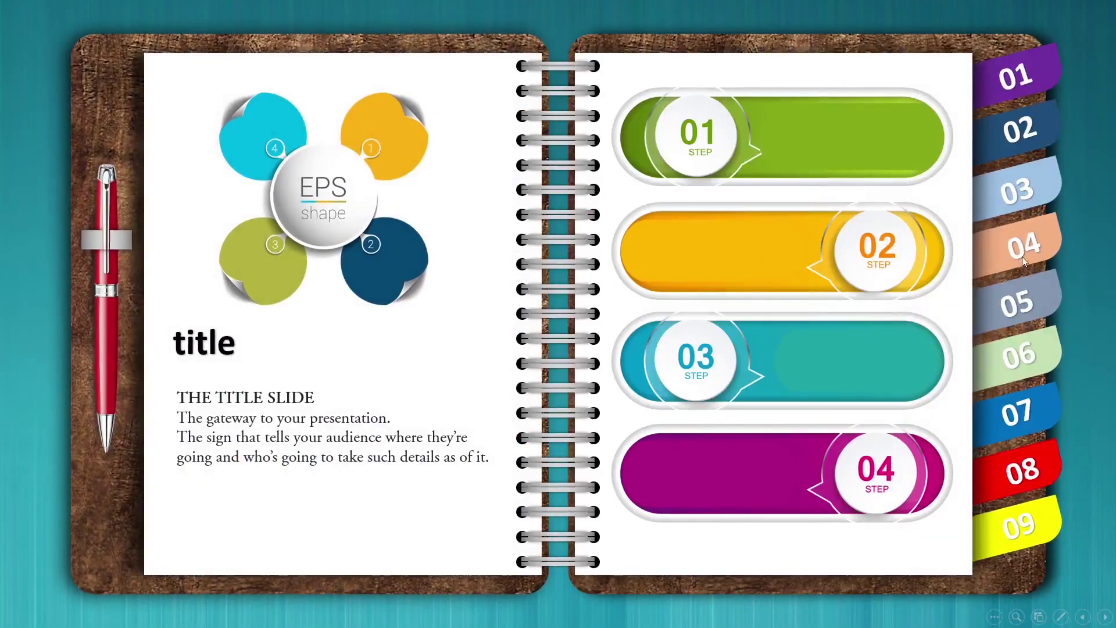
{"action": "left_click", "coordinate": [1021, 295]}
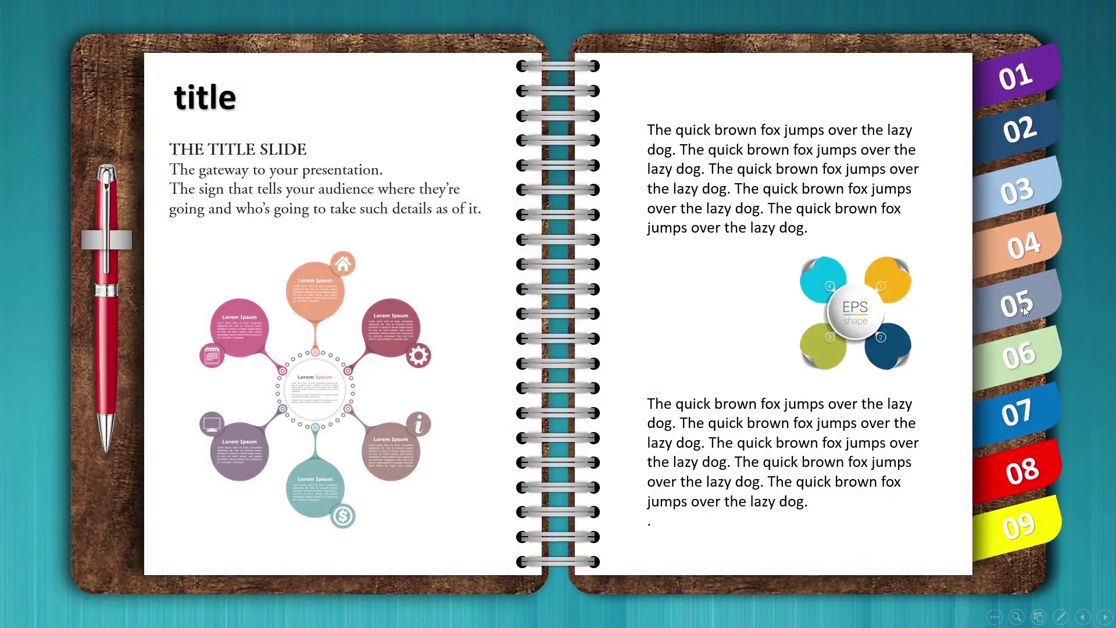
{"action": "left_click", "coordinate": [1028, 347]}
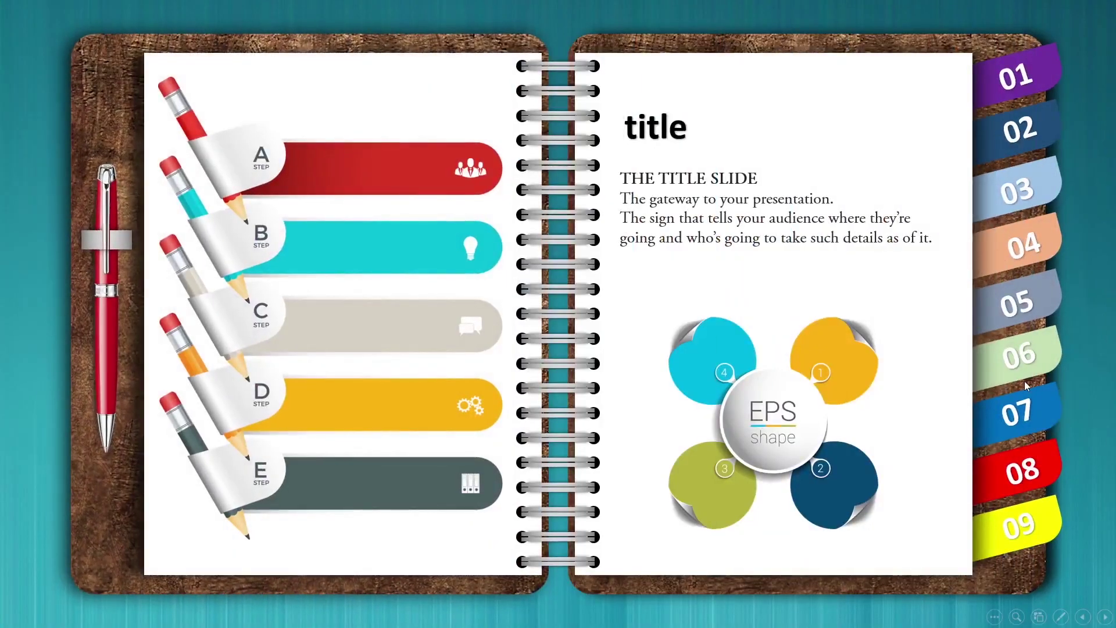
{"action": "left_click", "coordinate": [1018, 414]}
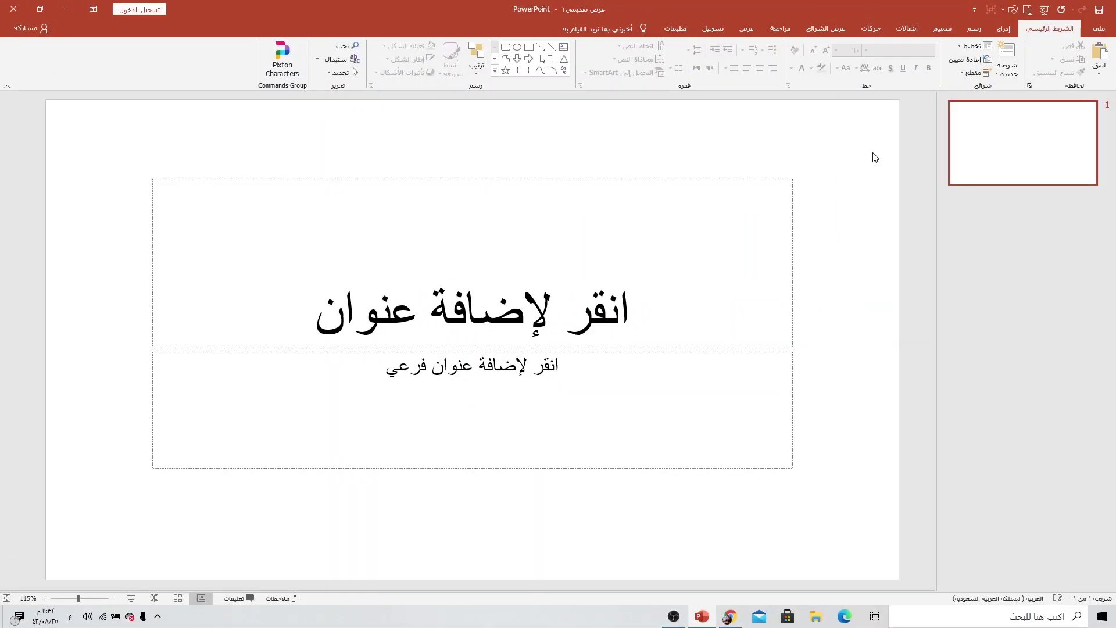
Step: Apply the Blank layout to the first slide and turn on the Guides
{"action": "right_click", "coordinate": [844, 144]}
{"action": "mouse_move", "coordinate": [802, 178]}
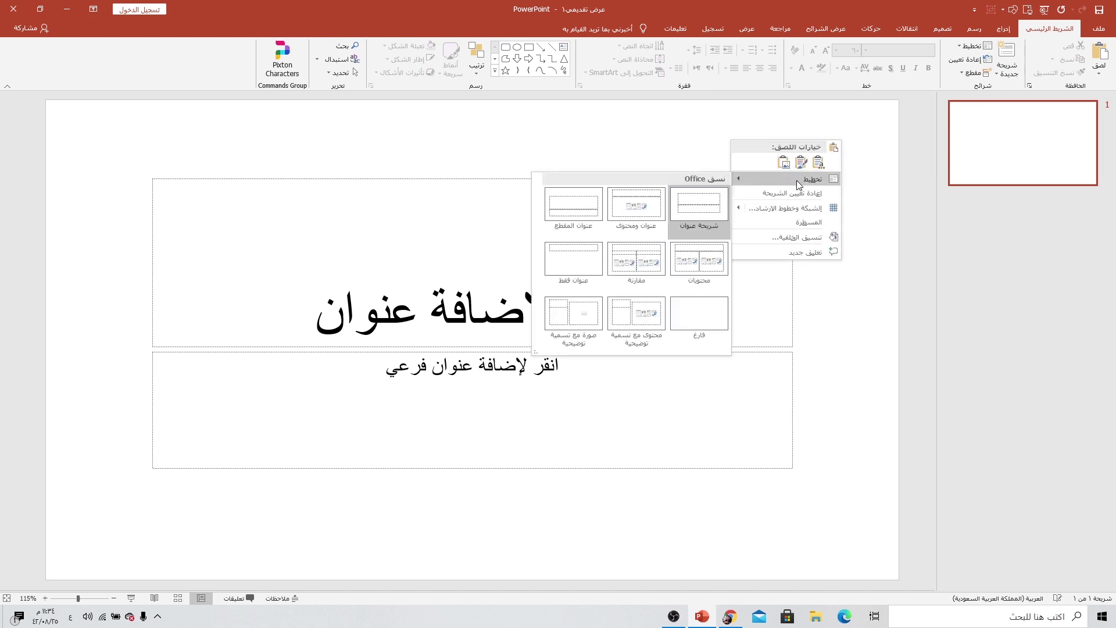
{"action": "left_click", "coordinate": [703, 305]}
{"action": "left_click", "coordinate": [748, 30]}
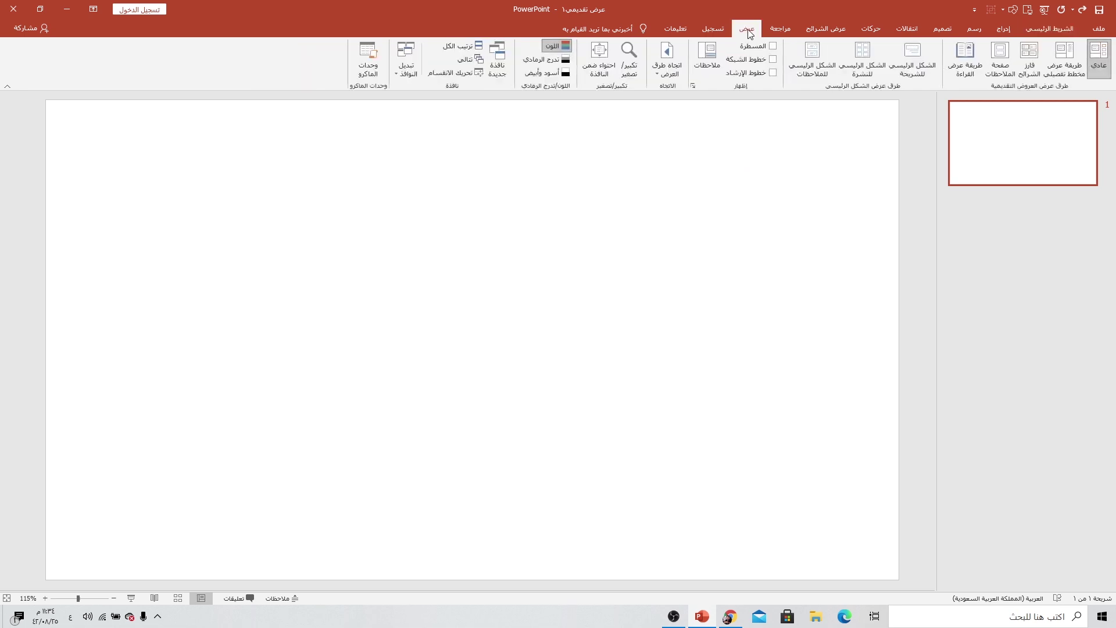
{"action": "left_click", "coordinate": [750, 73]}
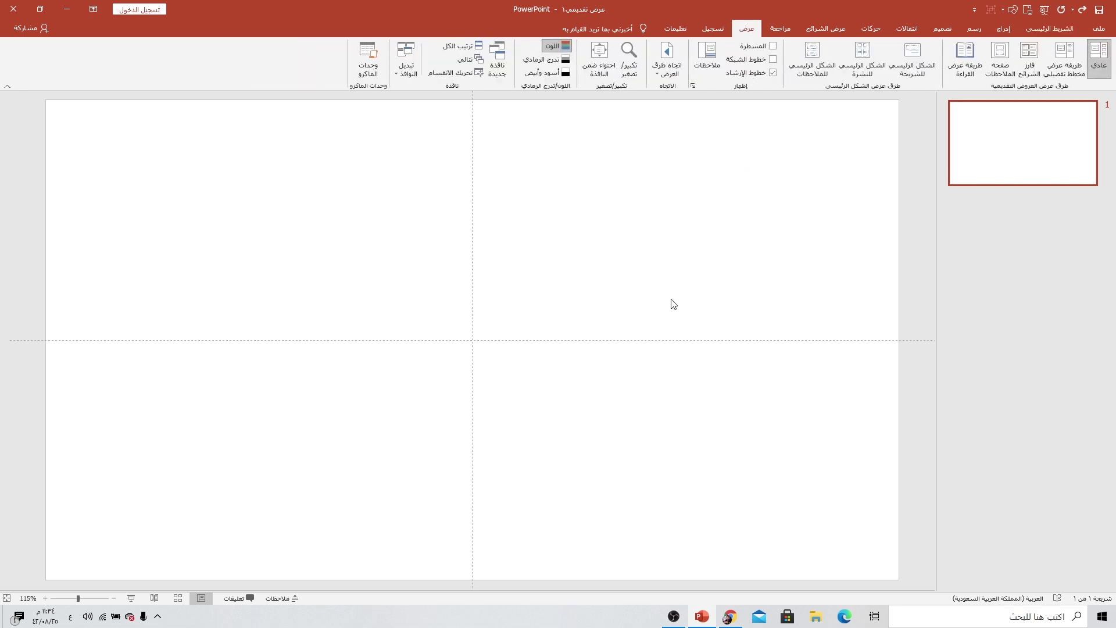
Step: Draw a rounded rectangle over the slide's left half, reduce its corner rounding, and remove its outline
{"action": "left_click", "coordinate": [1003, 28]}
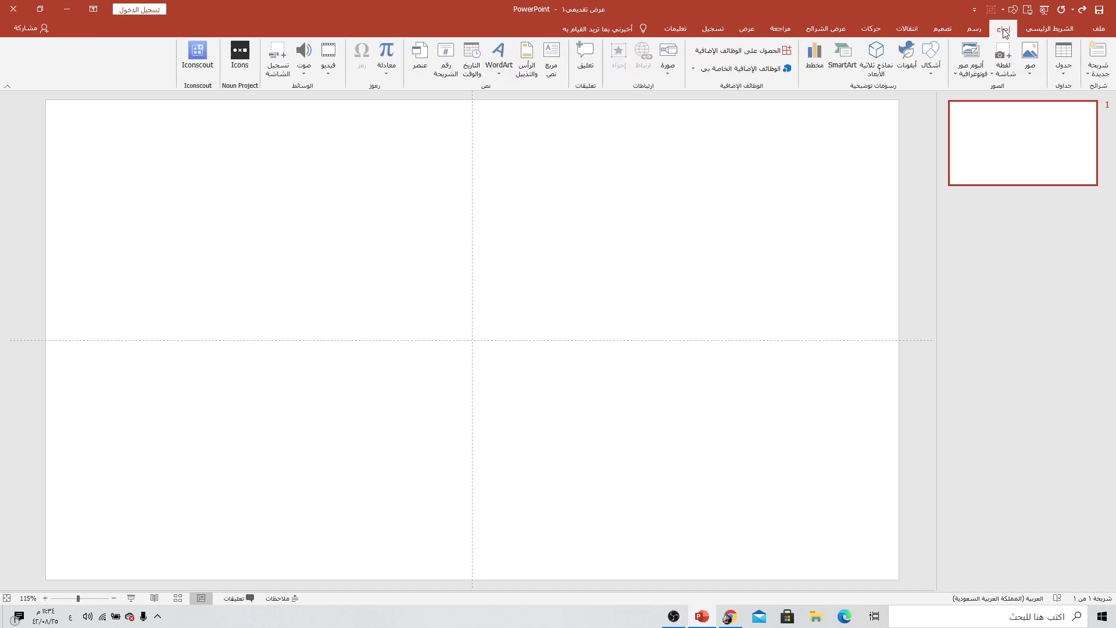
{"action": "left_click", "coordinate": [926, 77]}
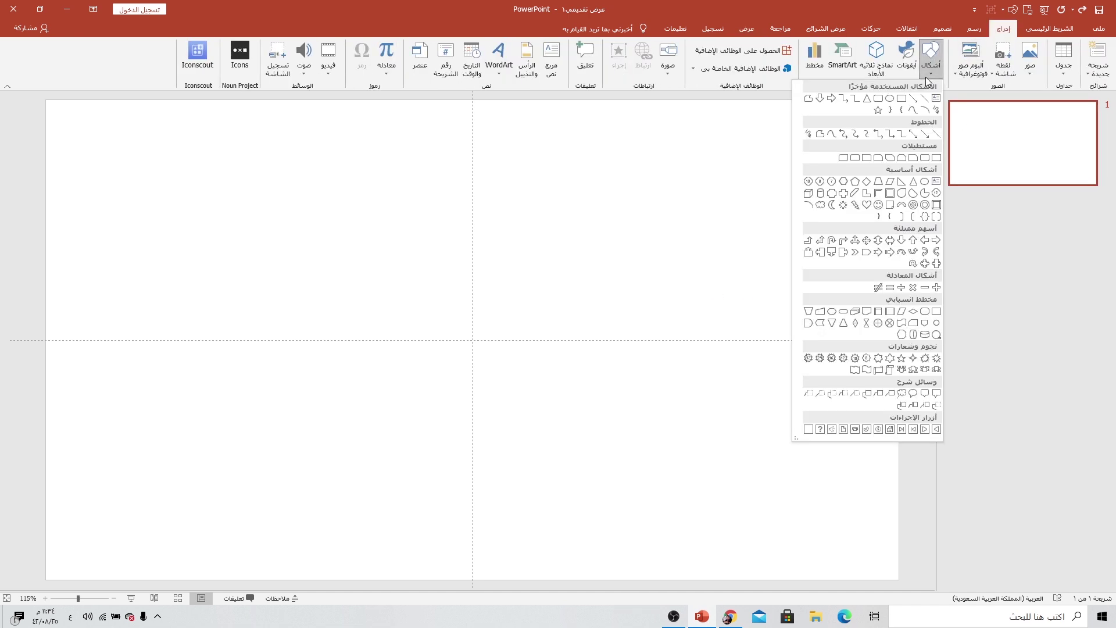
{"action": "left_click", "coordinate": [878, 99]}
{"action": "left_click_drag", "start_coordinate": [121, 123], "coordinate": [450, 550]}
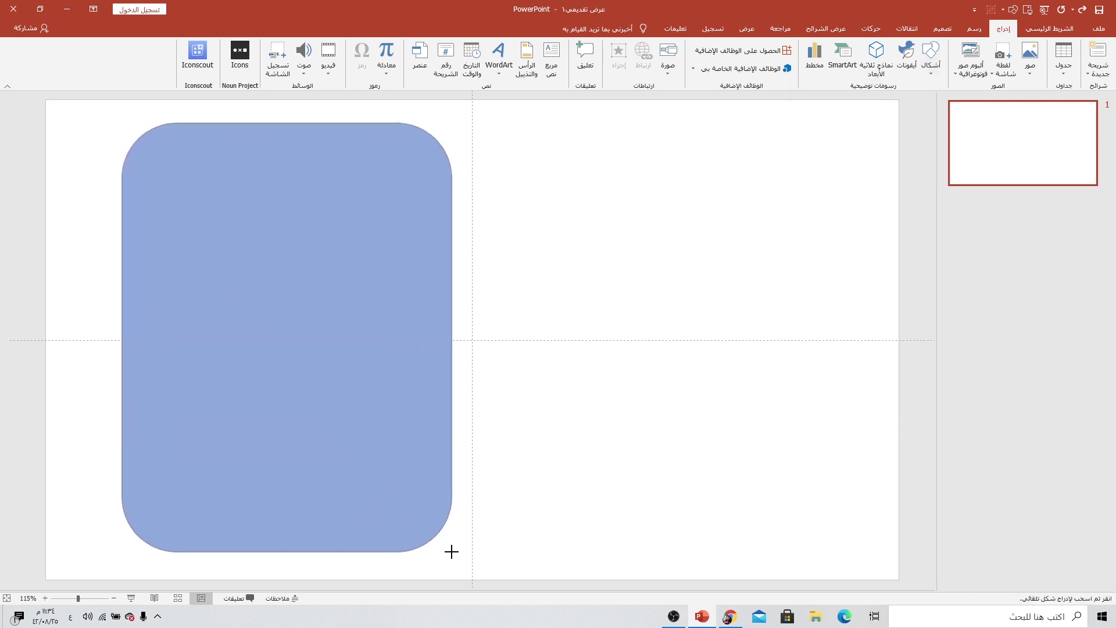
{"action": "left_click_drag", "start_coordinate": [381, 324], "coordinate": [394, 329]}
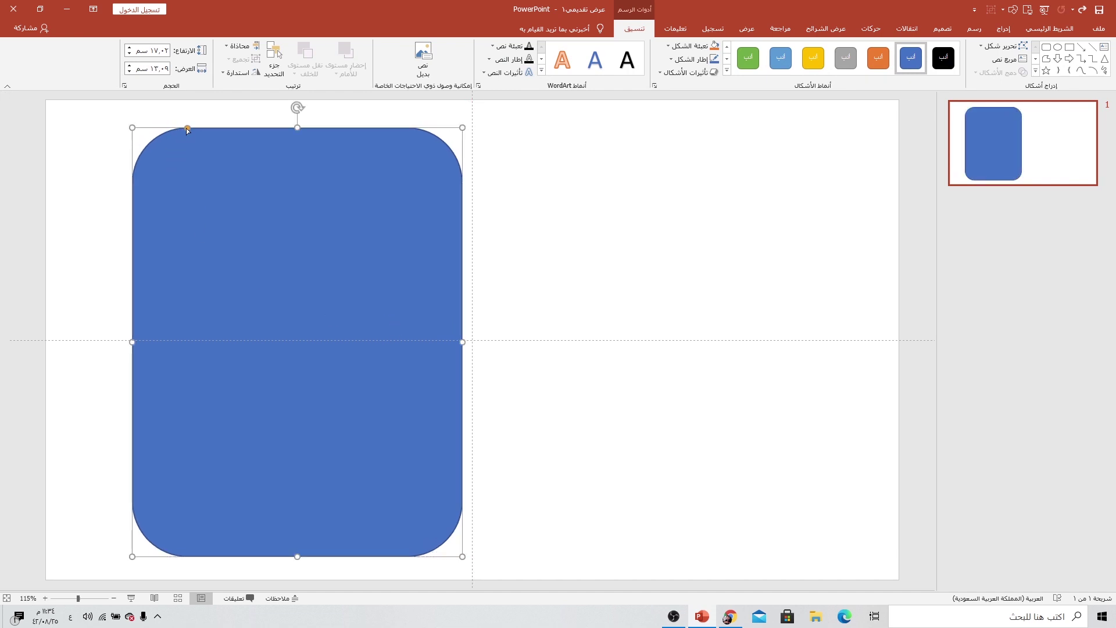
{"action": "left_click_drag", "start_coordinate": [186, 128], "coordinate": [159, 127]}
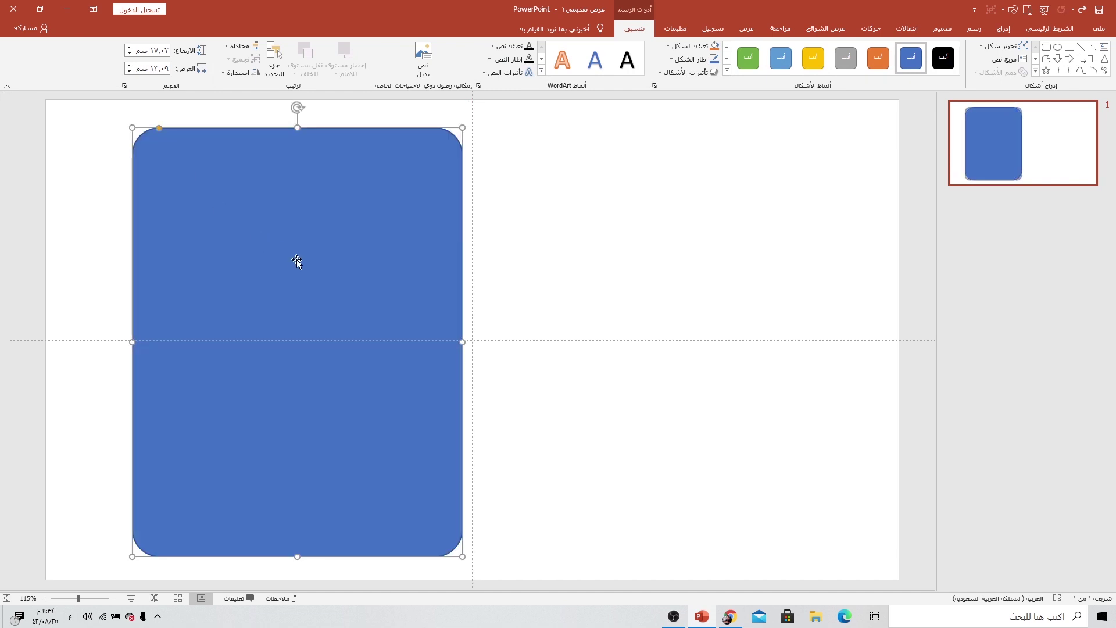
{"action": "left_click_drag", "start_coordinate": [297, 259], "coordinate": [297, 262]}
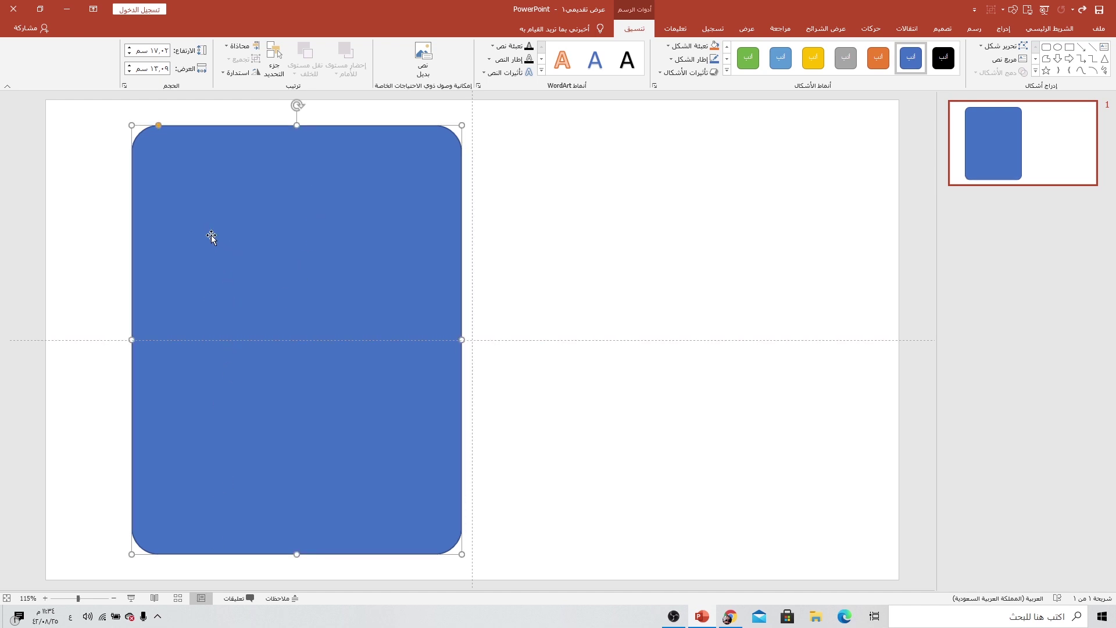
{"action": "left_click", "coordinate": [671, 59]}
{"action": "left_click", "coordinate": [676, 161]}
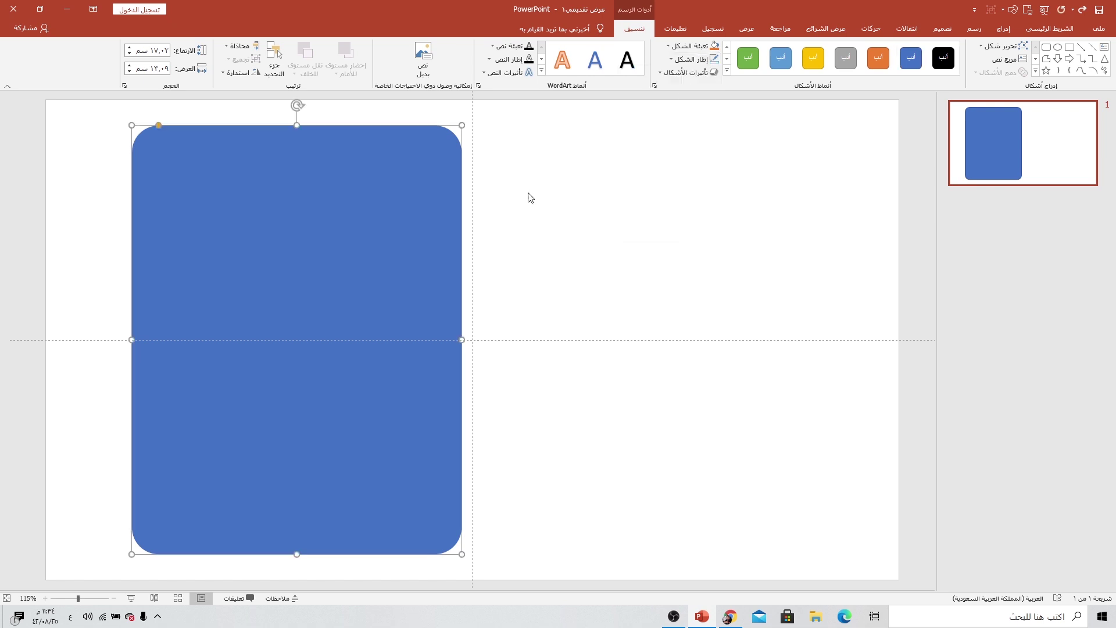
Step: In Format Shape, set the rectangle's fill to Picture or texture fill and browse for a picture file
{"action": "right_click", "coordinate": [349, 170]}
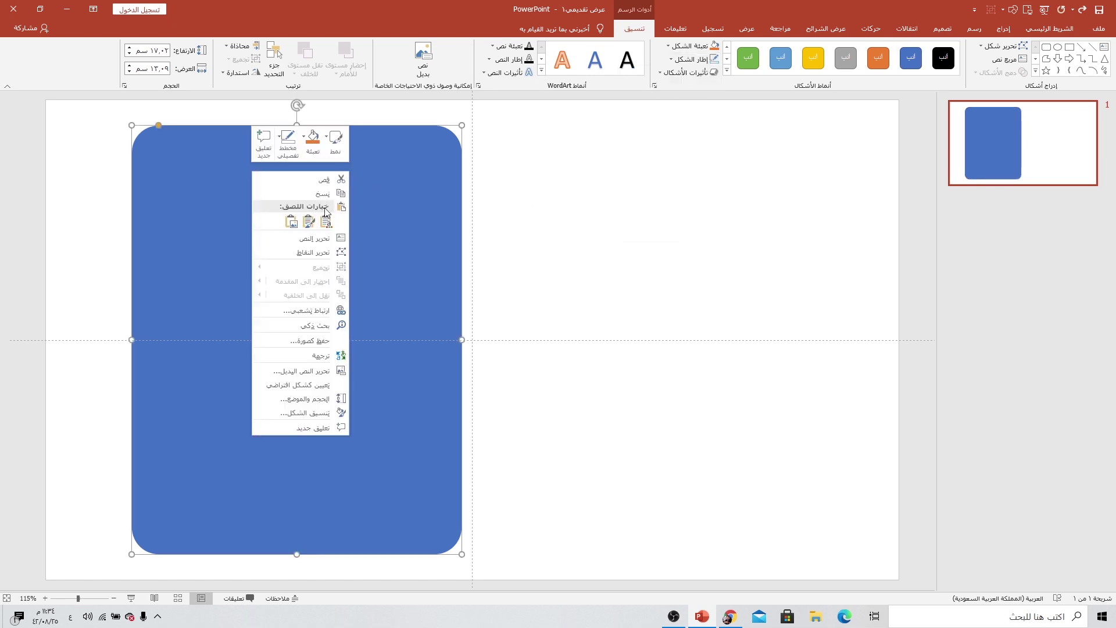
{"action": "left_click", "coordinate": [266, 412]}
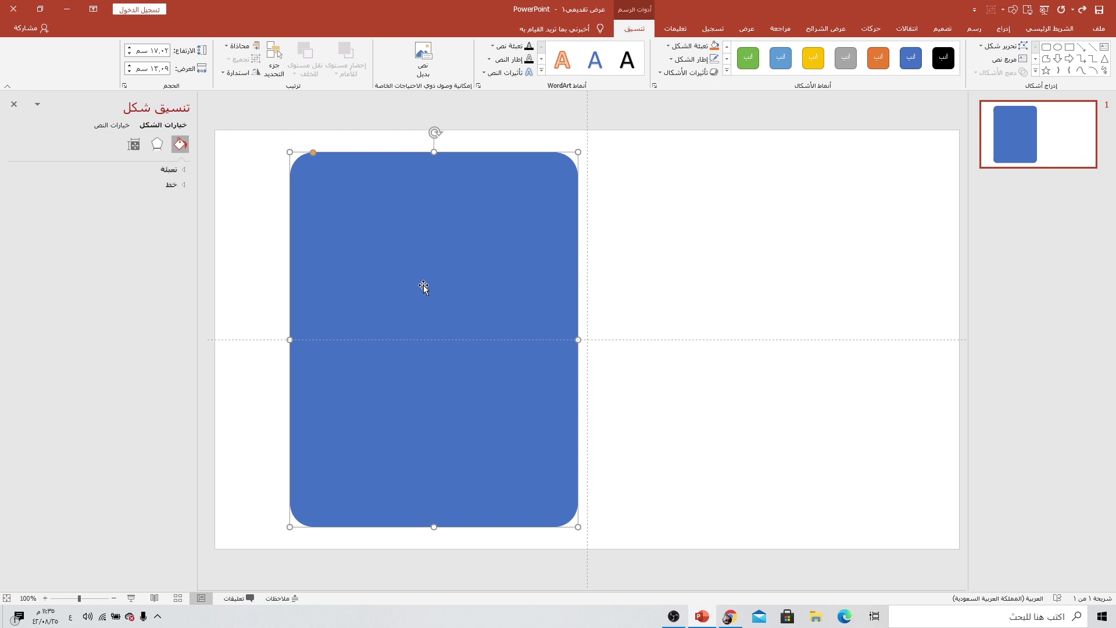
{"action": "left_click", "coordinate": [187, 171]}
{"action": "left_click", "coordinate": [142, 226]}
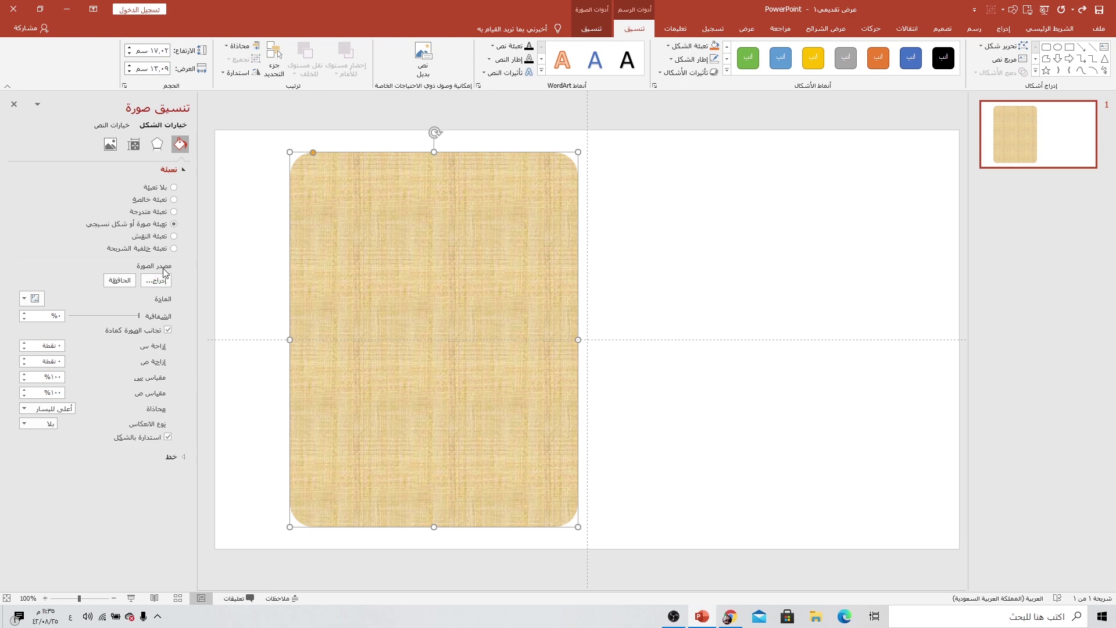
{"action": "left_click", "coordinate": [165, 281]}
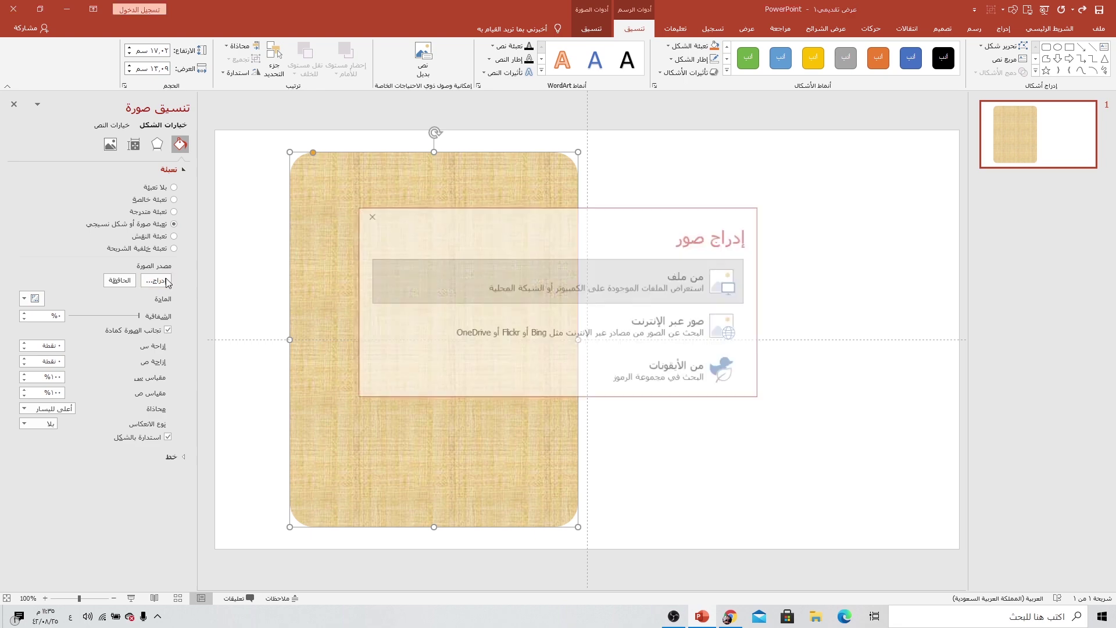
{"action": "left_click", "coordinate": [706, 278]}
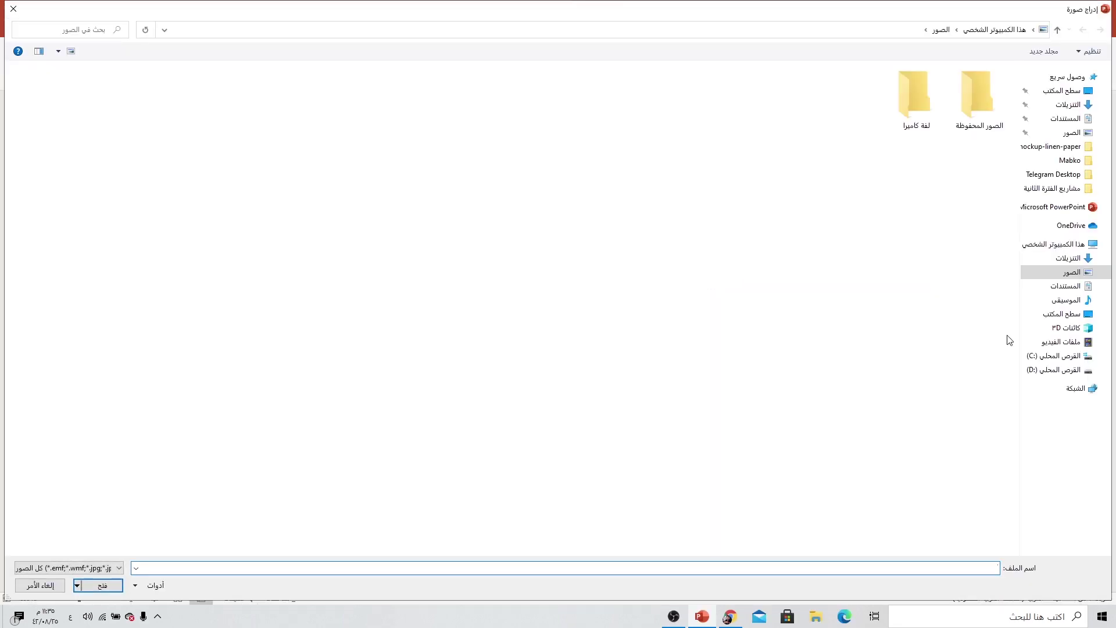
Step: Insert Brazen.jpg from the Pictures folder as the rectangle's fill
{"action": "scroll", "coordinate": [511, 359], "scroll_direction": "down", "scroll_amount": 5}
{"action": "scroll", "coordinate": [511, 359], "scroll_direction": "down", "scroll_amount": 4}
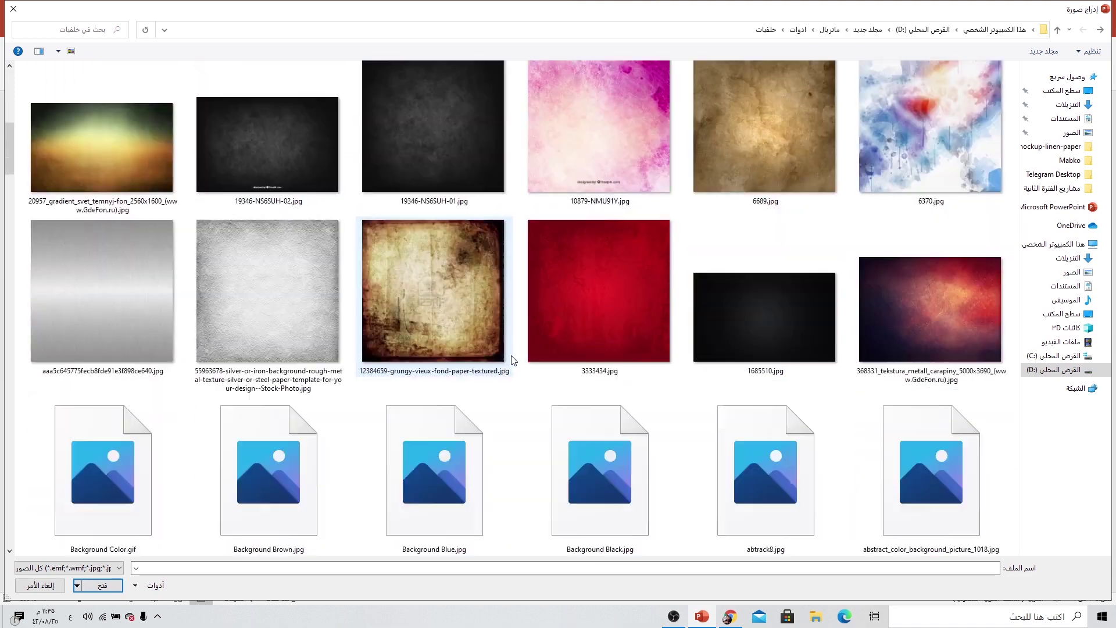
{"action": "scroll", "coordinate": [512, 359], "scroll_direction": "down", "scroll_amount": 3}
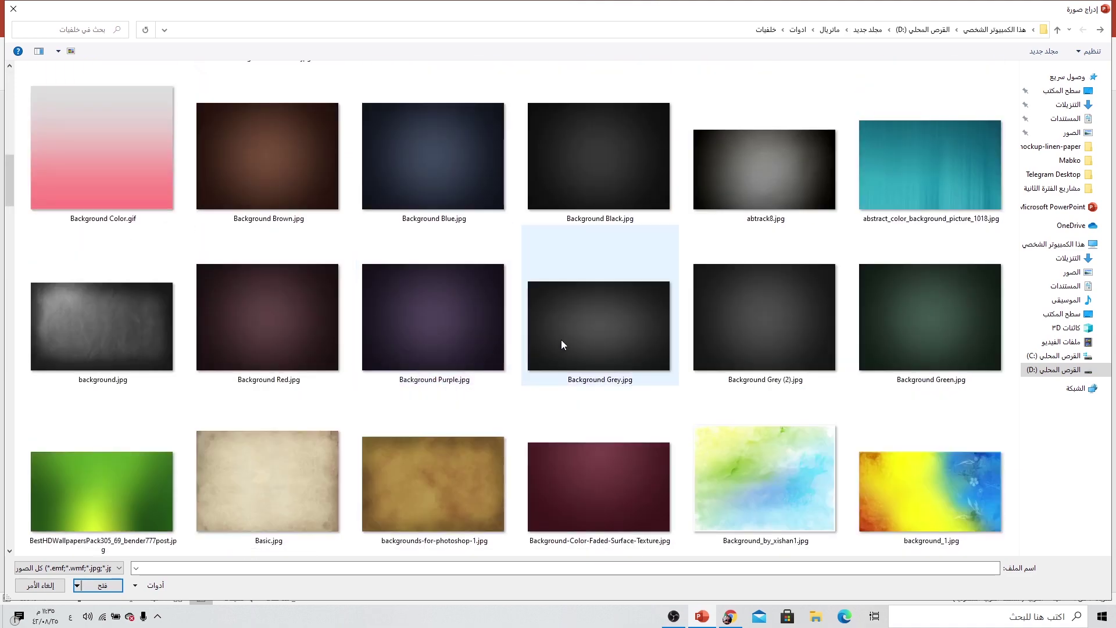
{"action": "scroll", "coordinate": [561, 343], "scroll_direction": "down", "scroll_amount": 2}
{"action": "scroll", "coordinate": [561, 343], "scroll_direction": "down", "scroll_amount": 5}
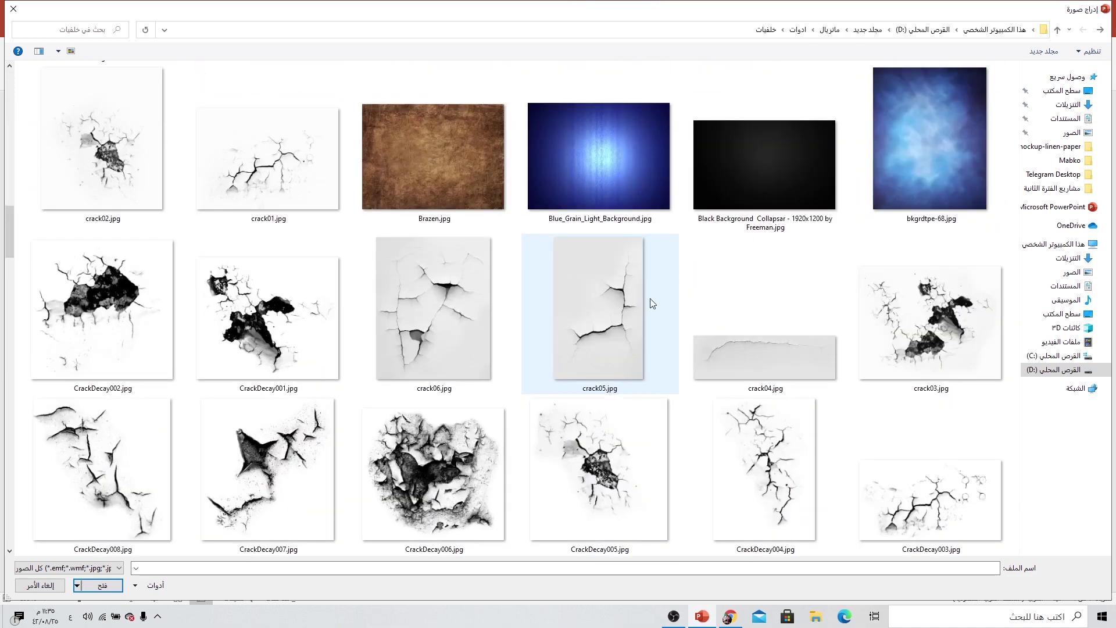
{"action": "scroll", "coordinate": [597, 330], "scroll_direction": "up", "scroll_amount": 4}
{"action": "left_click", "coordinate": [479, 414]}
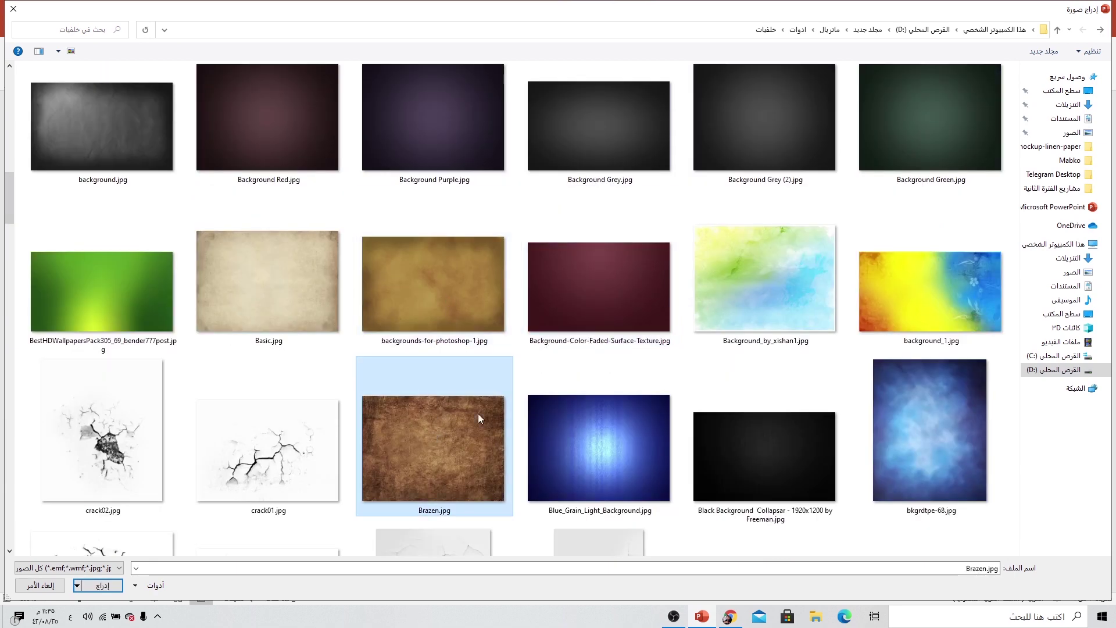
{"action": "left_click", "coordinate": [100, 585]}
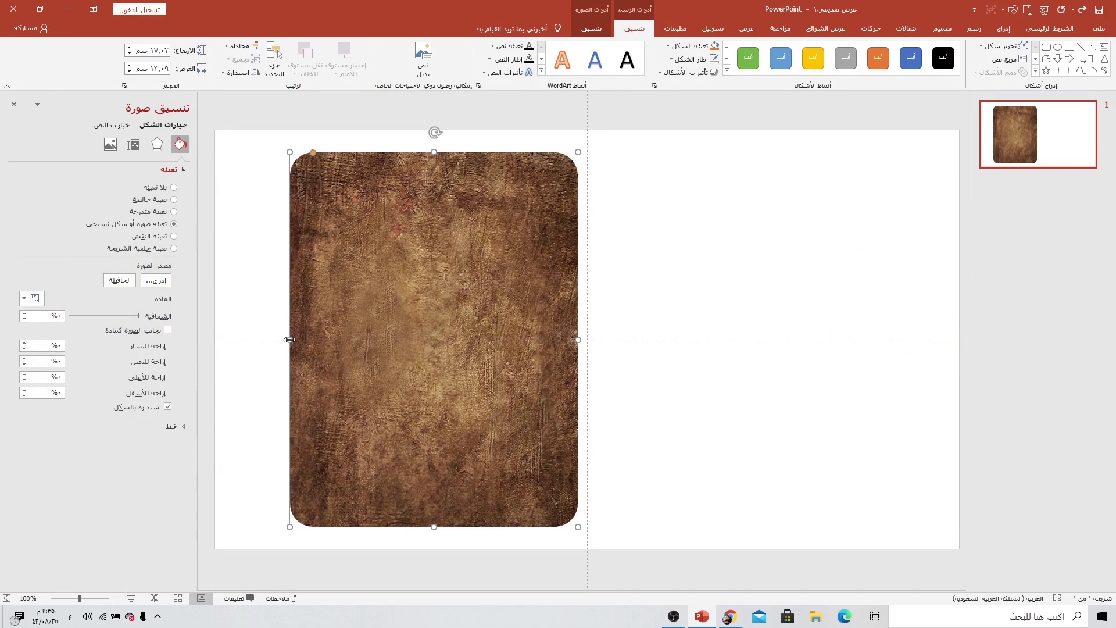
Step: Widen the textured rectangle to 14.5 cm and Ctrl-drag a copy onto the slide's right half
{"action": "left_click_drag", "start_coordinate": [289, 339], "coordinate": [259, 339]}
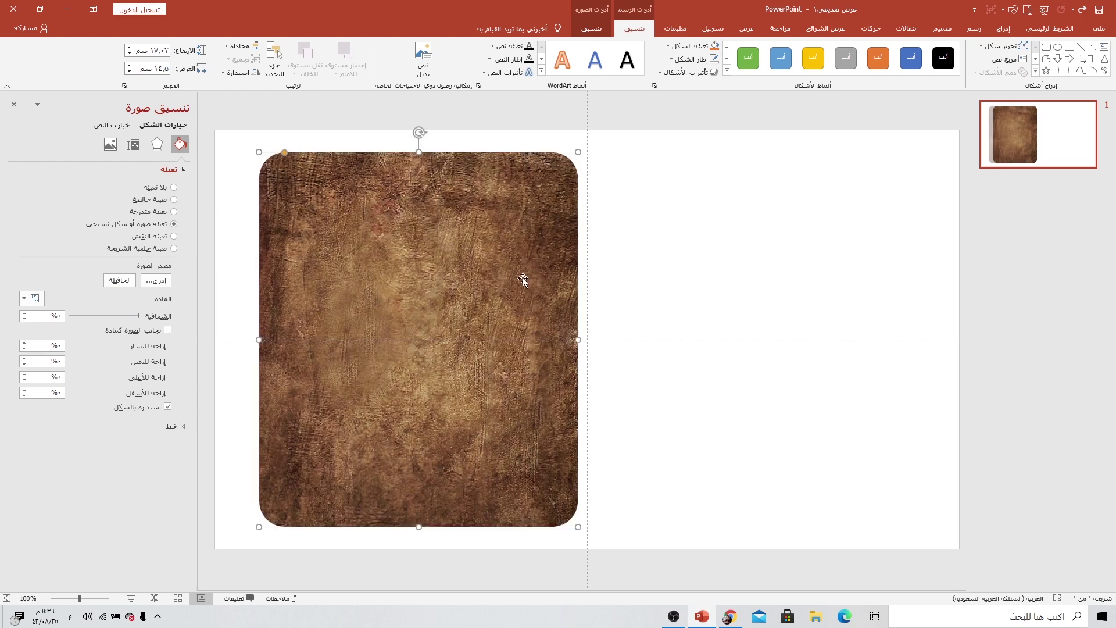
{"action": "left_click_drag", "start_coordinate": [285, 152], "coordinate": [276, 152]}
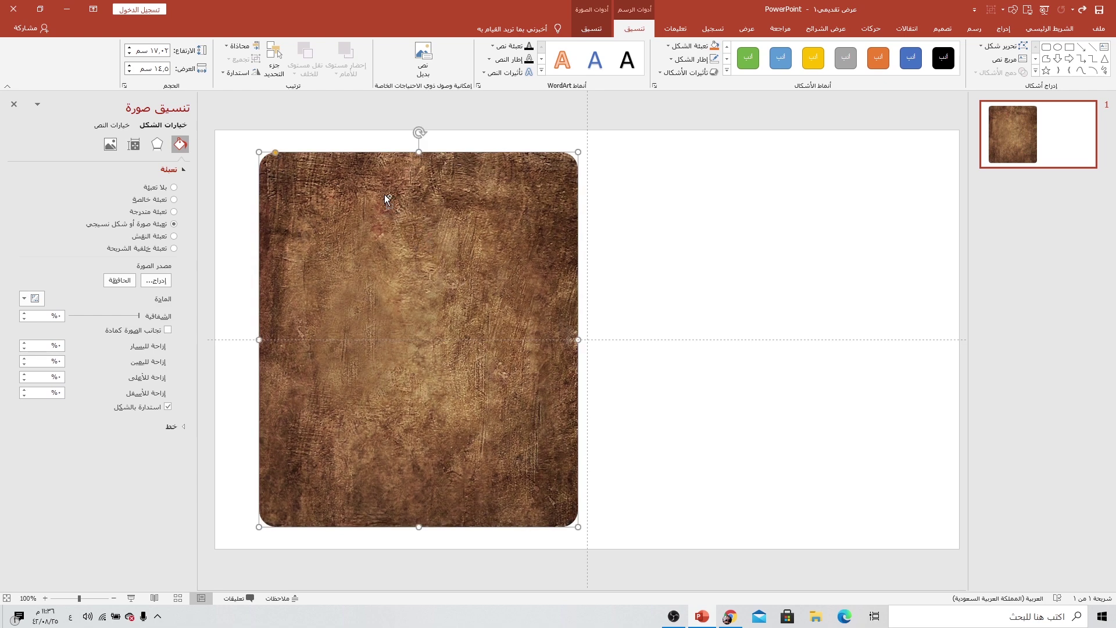
{"action": "left_click_drag", "start_coordinate": [387, 198], "coordinate": [416, 208]}
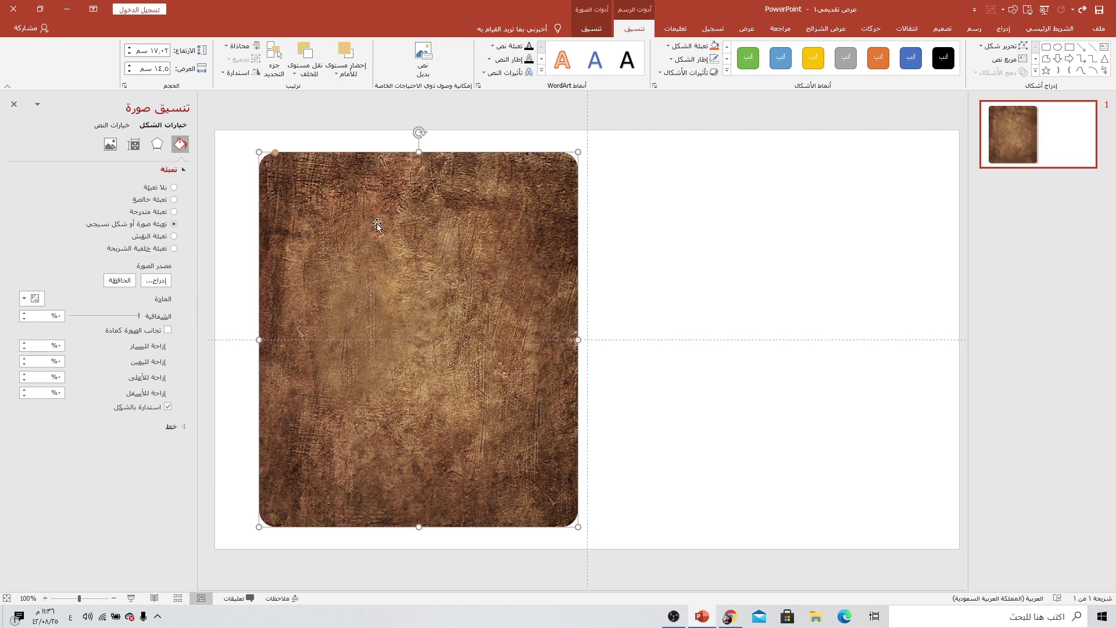
{"action": "left_click_drag", "start_coordinate": [338, 220], "coordinate": [670, 224]}
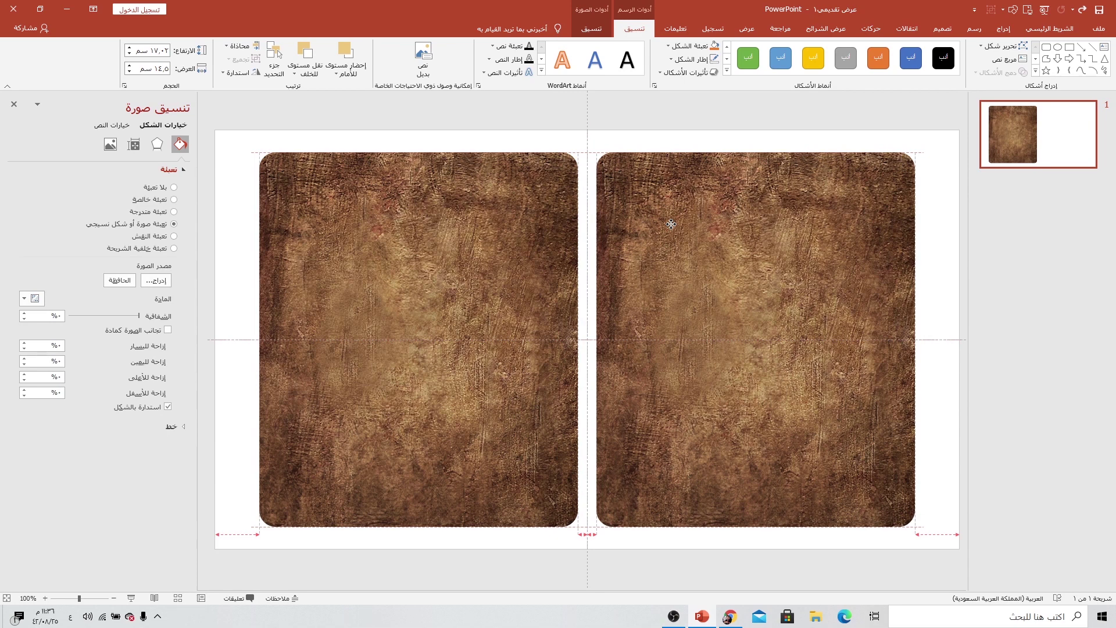
{"action": "left_click_drag", "start_coordinate": [672, 223], "coordinate": [673, 225]}
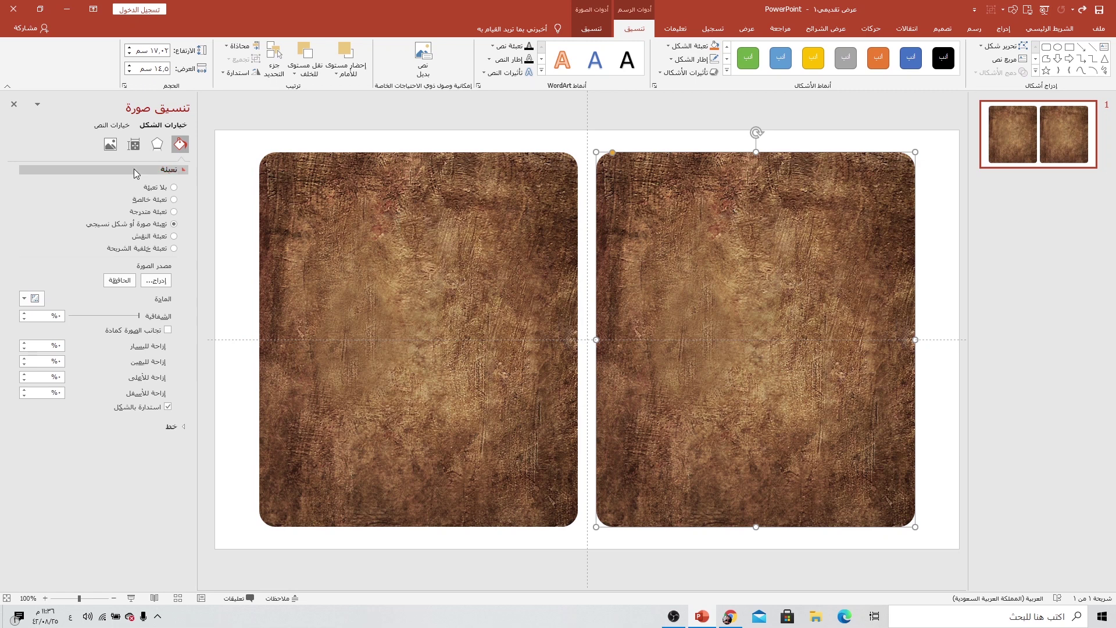
Step: Give the right cover an outer shadow preset, made darker, softer and larger
{"action": "left_click", "coordinate": [157, 144]}
{"action": "left_click", "coordinate": [171, 171]}
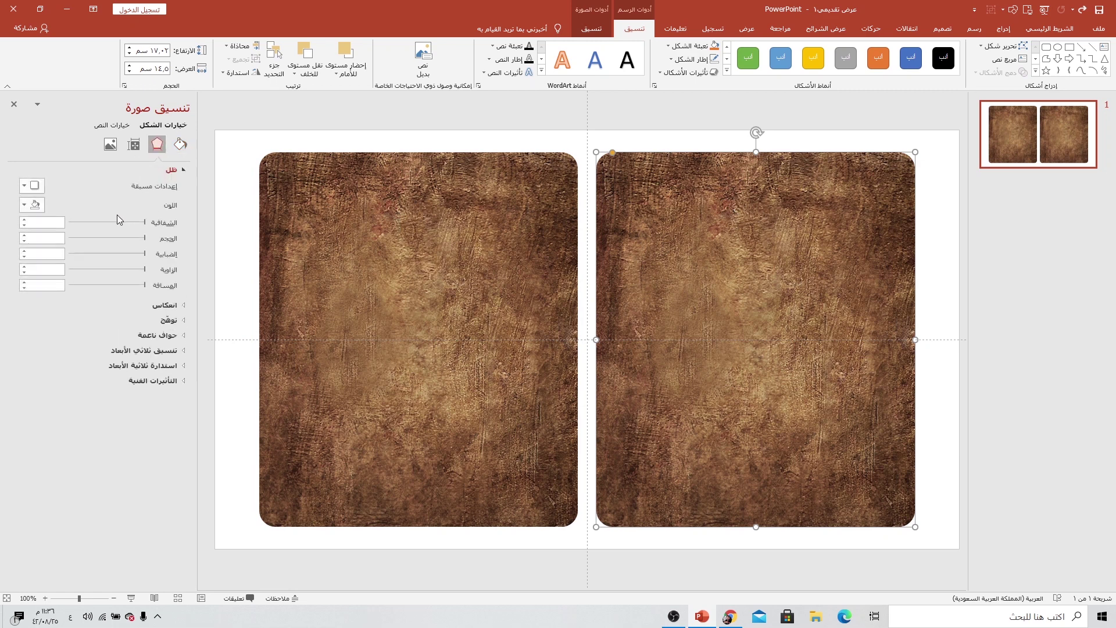
{"action": "left_click", "coordinate": [32, 185]}
{"action": "left_click", "coordinate": [79, 300]}
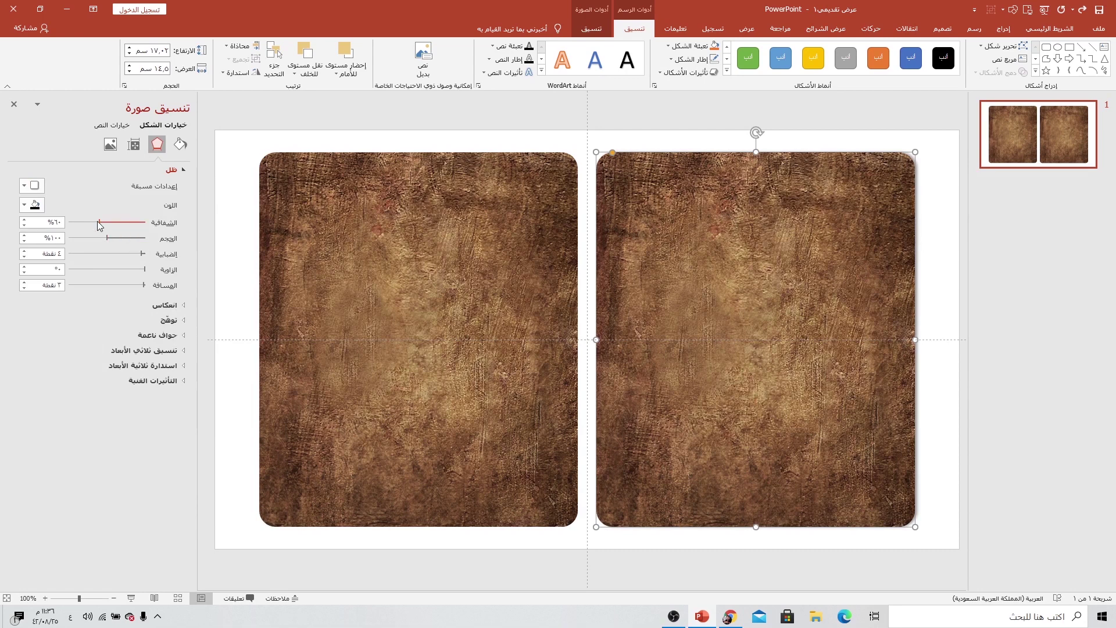
{"action": "left_click_drag", "start_coordinate": [110, 226], "coordinate": [133, 225]}
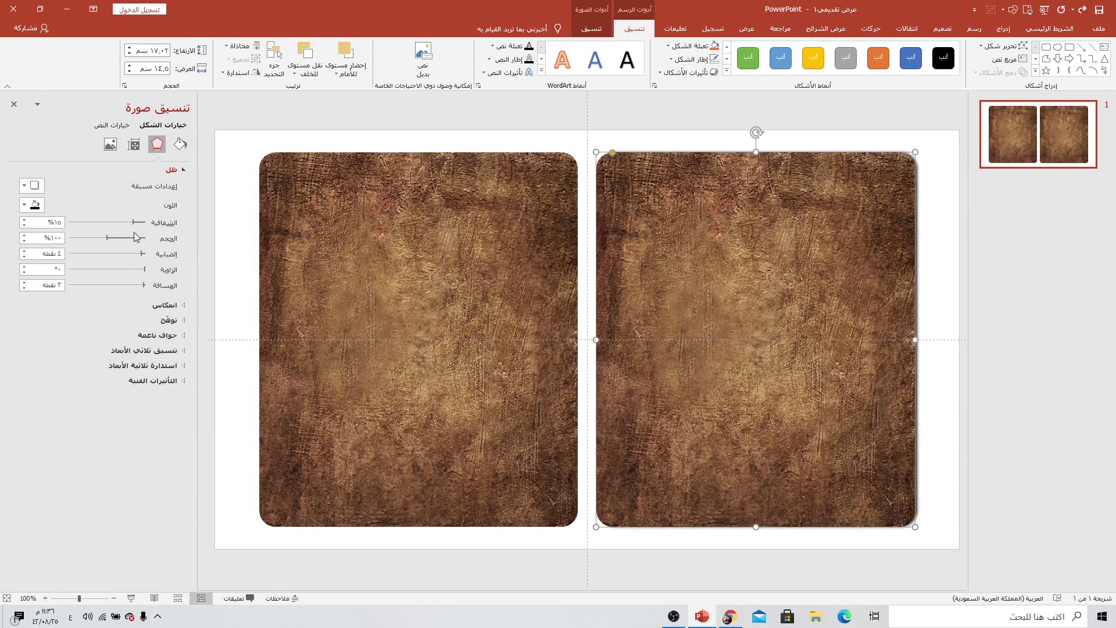
{"action": "left_click_drag", "start_coordinate": [141, 256], "coordinate": [143, 286]}
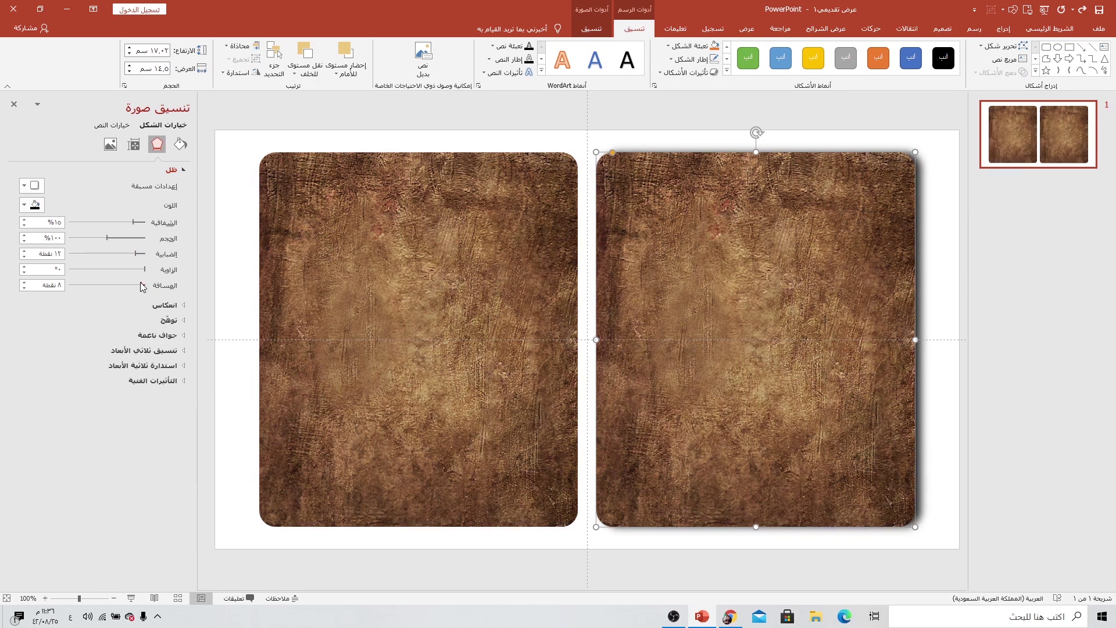
Step: Give the left cover an outer shadow: 18% transparency, 17 pt blur, 180°, 5 pt distance
{"action": "left_click", "coordinate": [322, 219]}
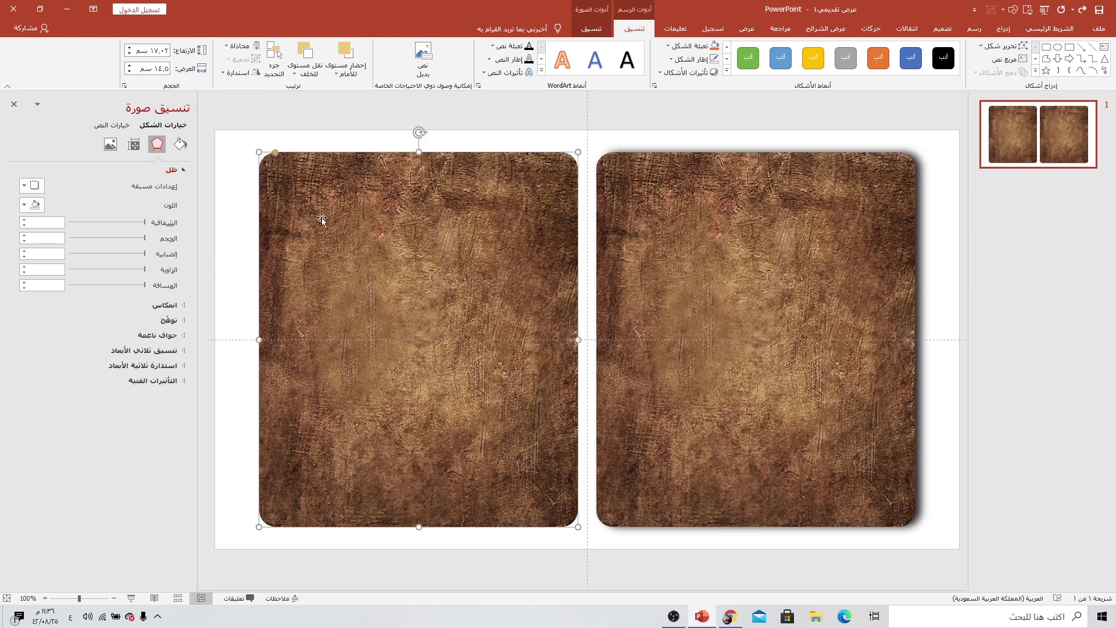
{"action": "left_click", "coordinate": [33, 189]}
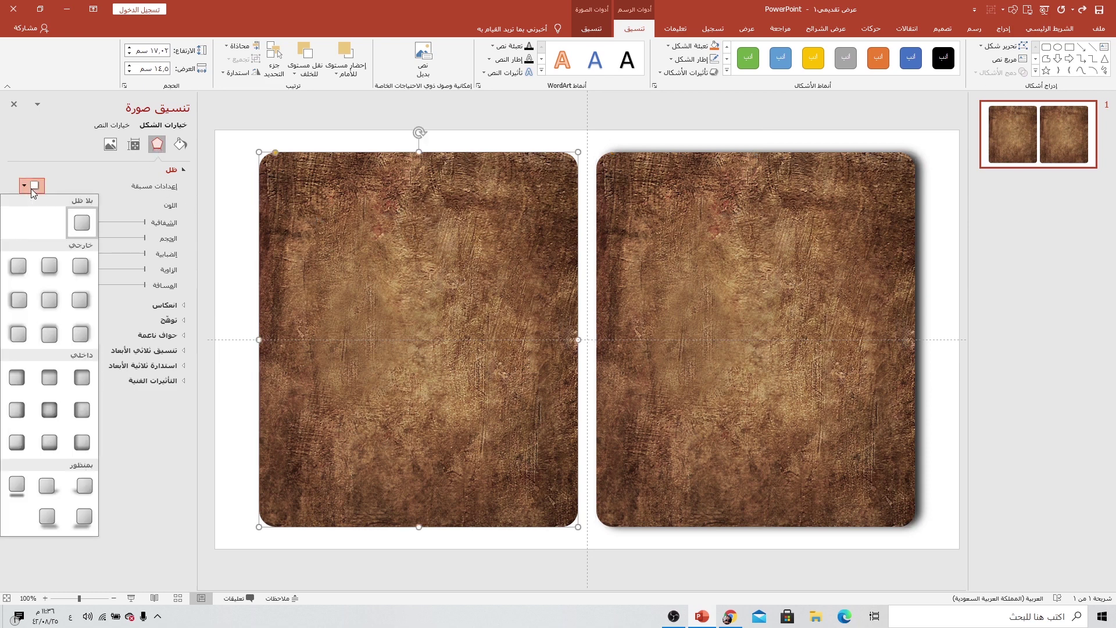
{"action": "left_click", "coordinate": [18, 300]}
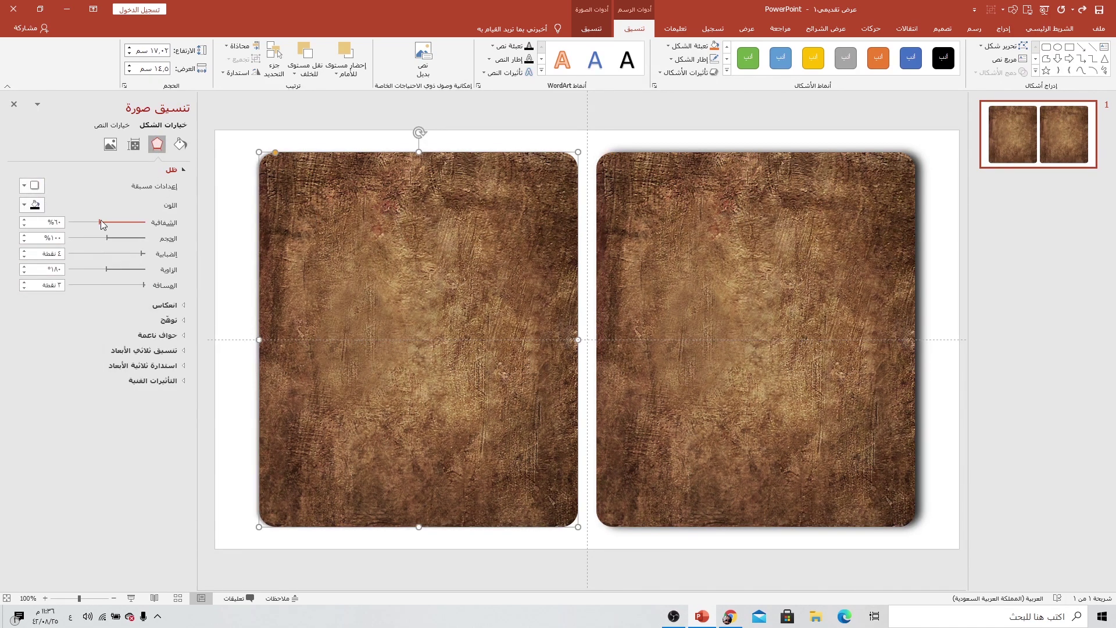
{"action": "mouse_move", "coordinate": [102, 224]}
{"action": "left_mouse_down"}
{"action": "mouse_move", "coordinate": [133, 227]}
{"action": "mouse_move", "coordinate": [133, 256]}
{"action": "left_mouse_up"}
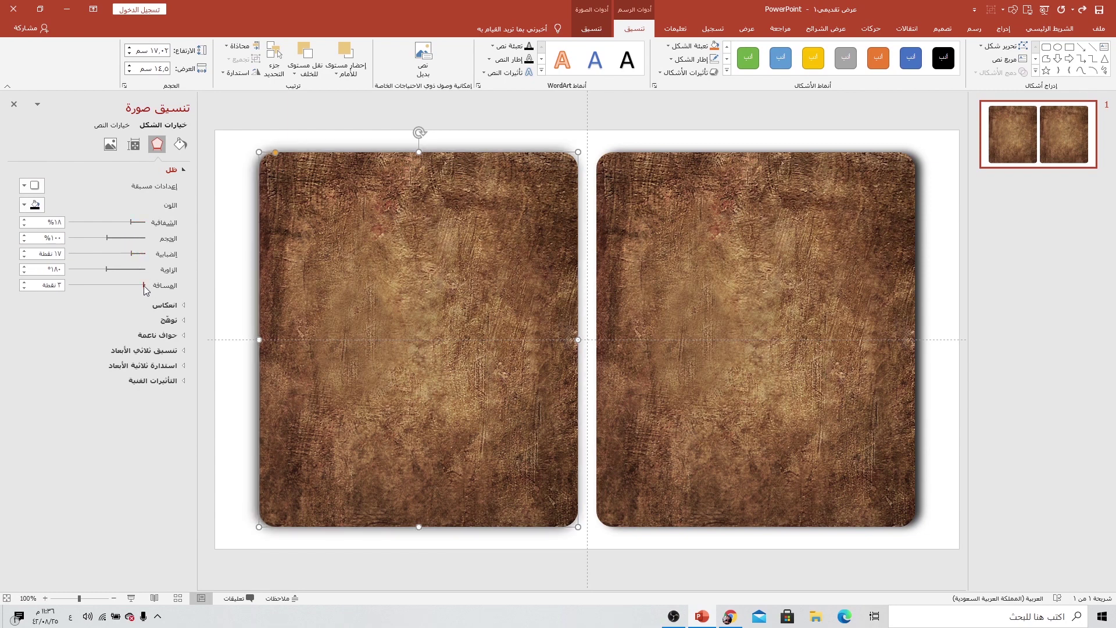
{"action": "left_click_drag", "start_coordinate": [145, 286], "coordinate": [145, 290]}
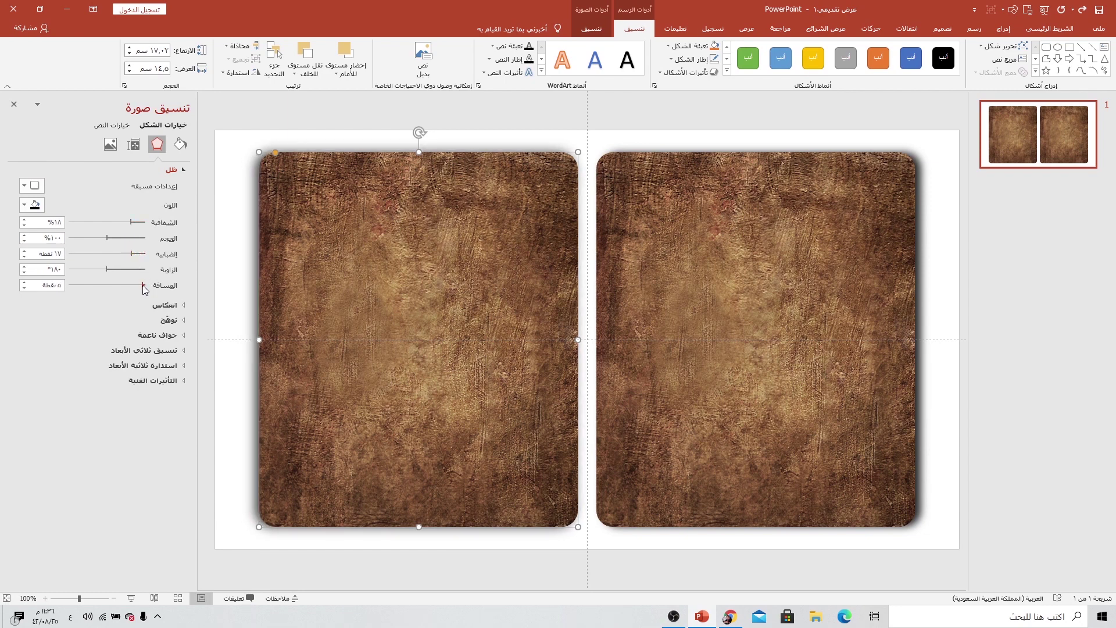
{"action": "left_click", "coordinate": [950, 163]}
Step: Draw a white rectangle with no outline inside the right cover
{"action": "left_click", "coordinate": [1003, 28]}
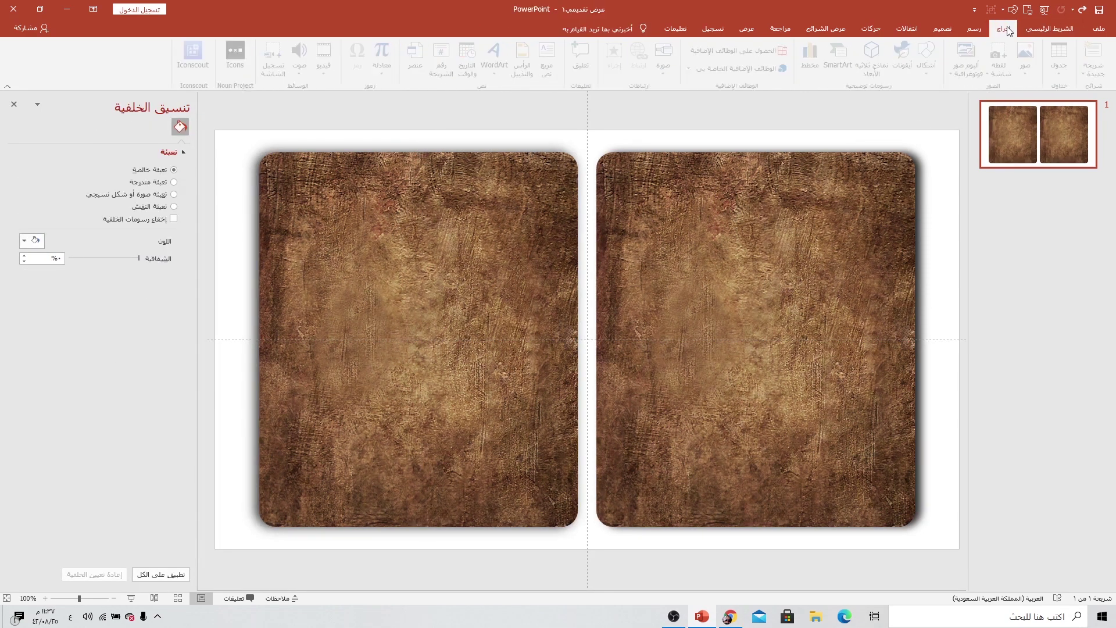
{"action": "left_click", "coordinate": [937, 72]}
{"action": "left_click", "coordinate": [901, 99]}
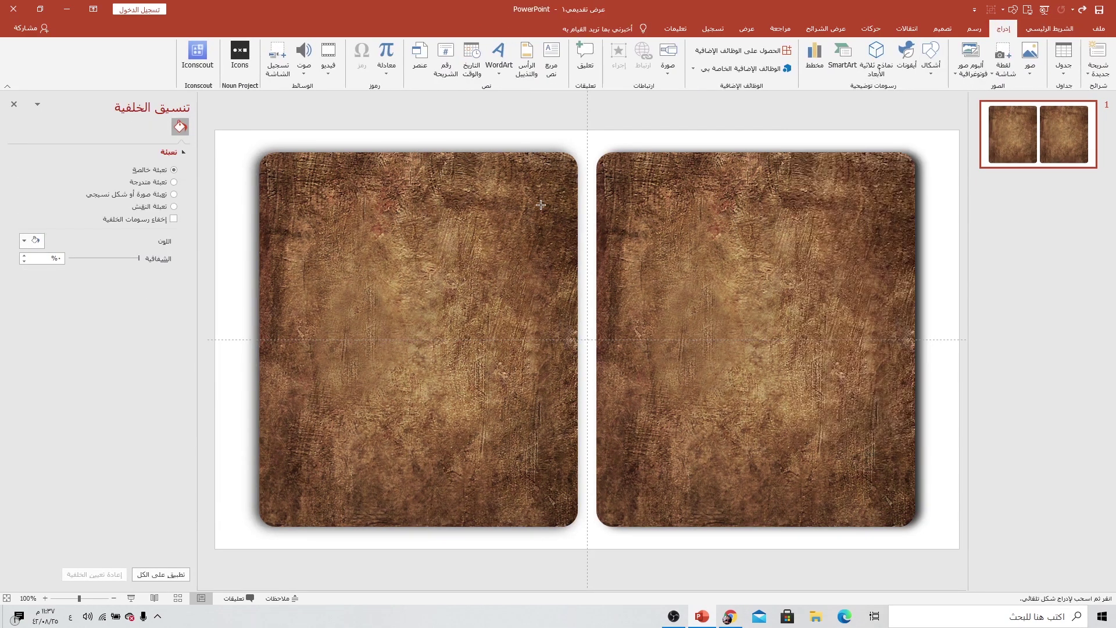
{"action": "left_click_drag", "start_coordinate": [611, 175], "coordinate": [873, 510]}
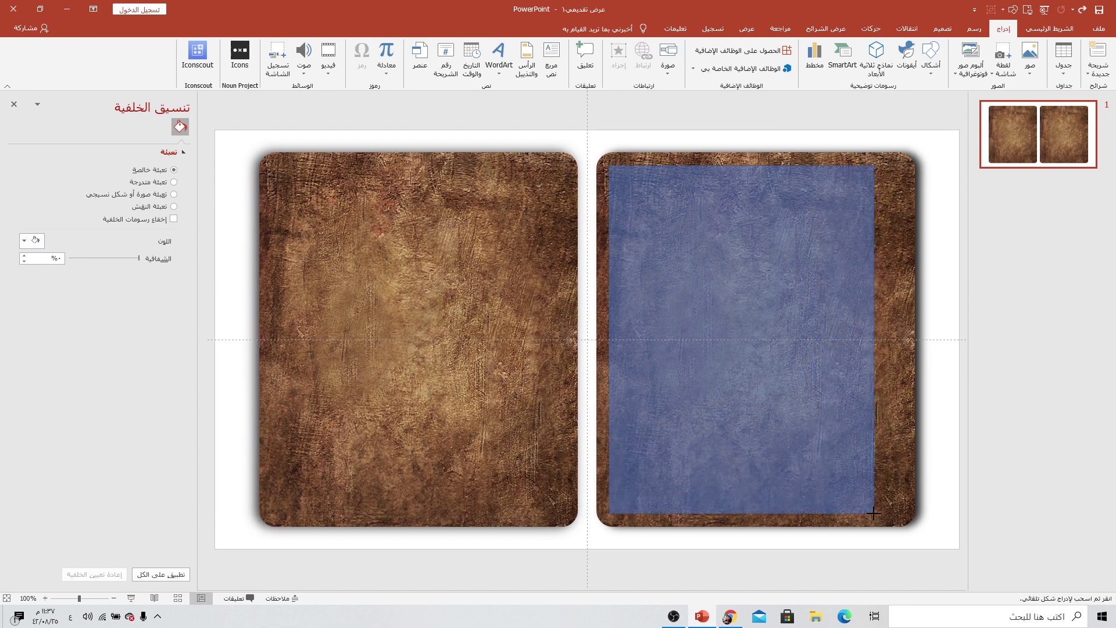
{"action": "left_click_drag", "start_coordinate": [874, 509], "coordinate": [874, 513]}
{"action": "left_click", "coordinate": [685, 60]}
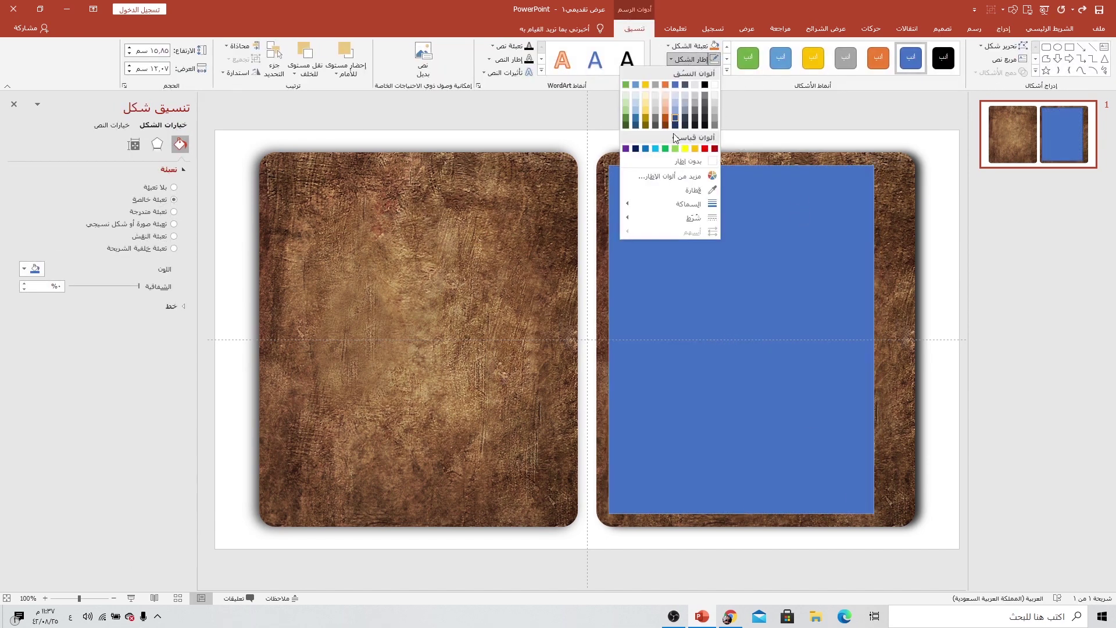
{"action": "left_click", "coordinate": [685, 166]}
{"action": "left_click", "coordinate": [693, 47]}
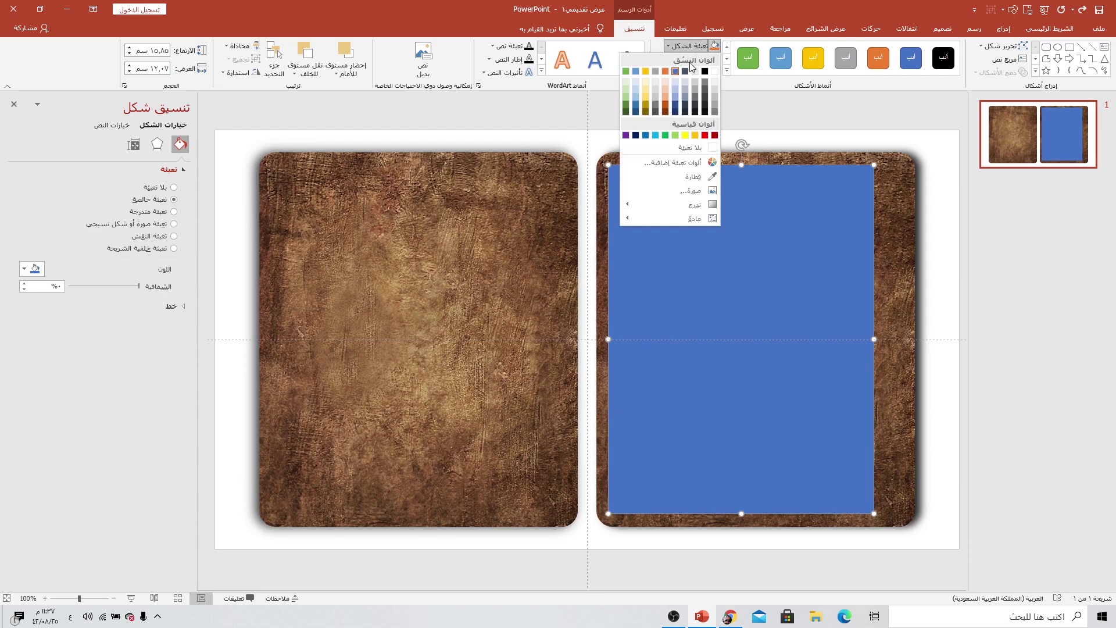
{"action": "left_click", "coordinate": [717, 74]}
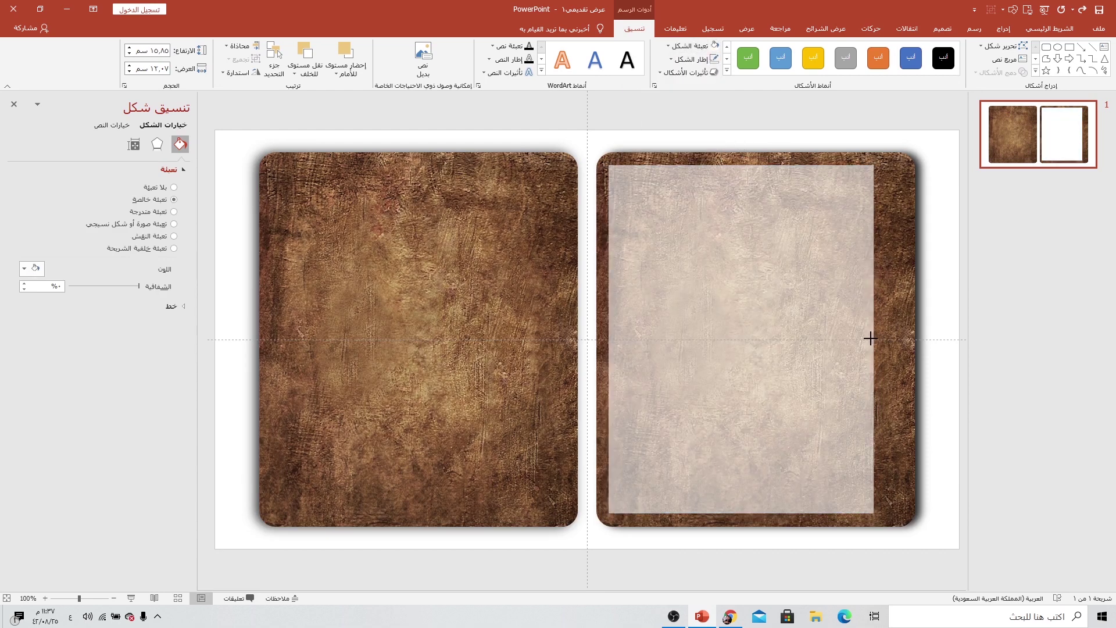
Step: Position the white page in the right cover and Ctrl-drag a copy into the left cover
{"action": "left_click_drag", "start_coordinate": [633, 218], "coordinate": [626, 219]}
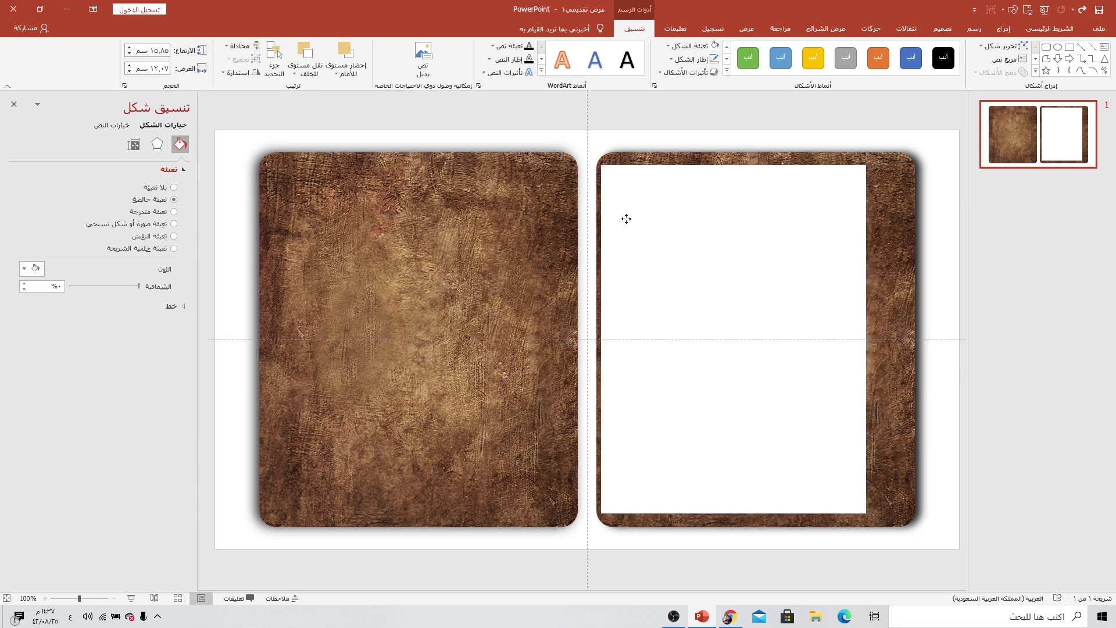
{"action": "left_click_drag", "start_coordinate": [626, 219], "coordinate": [626, 219]}
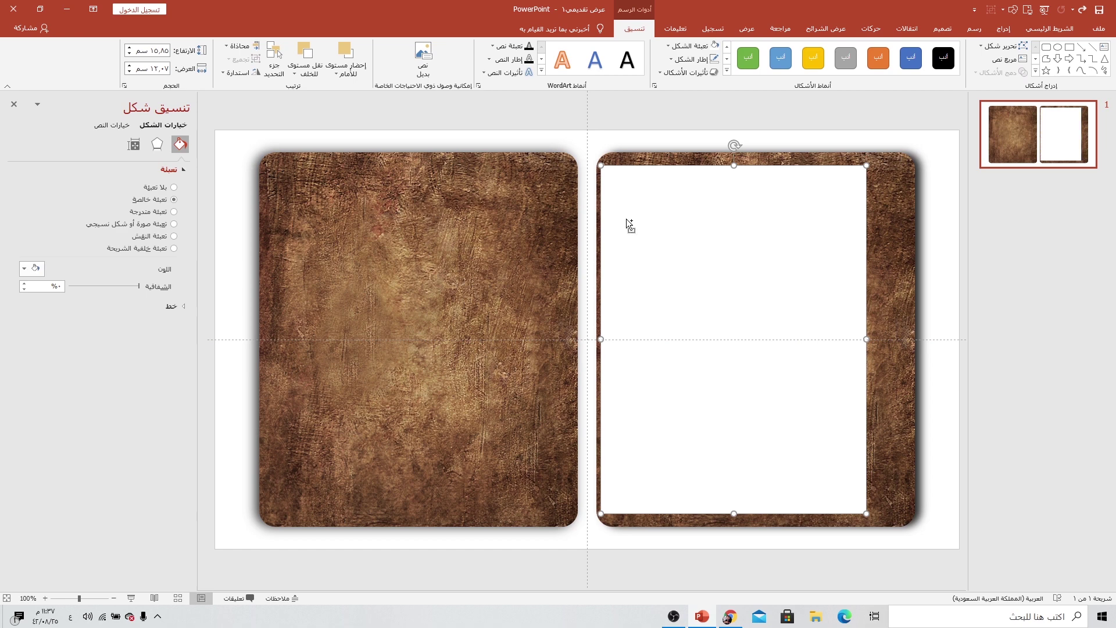
{"action": "left_click_drag", "start_coordinate": [626, 219], "coordinate": [414, 249]}
{"action": "left_click", "coordinate": [742, 227]}
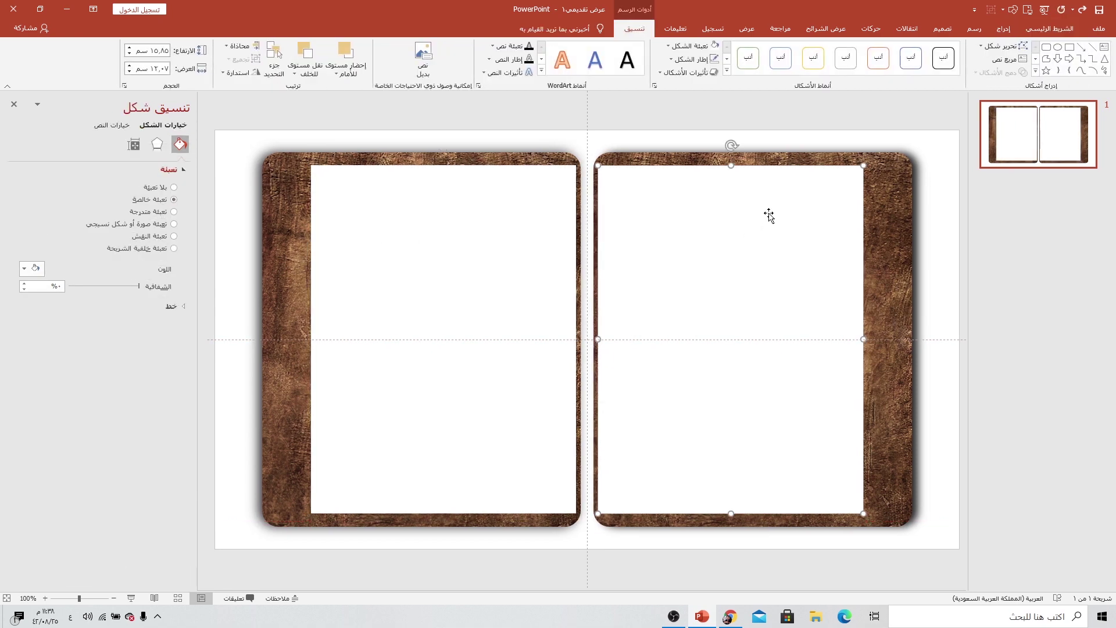
Step: Give the right white page an outer shadow with about 24% transparency and 6 pt distance
{"action": "left_click", "coordinate": [157, 144]}
{"action": "left_click", "coordinate": [29, 186]}
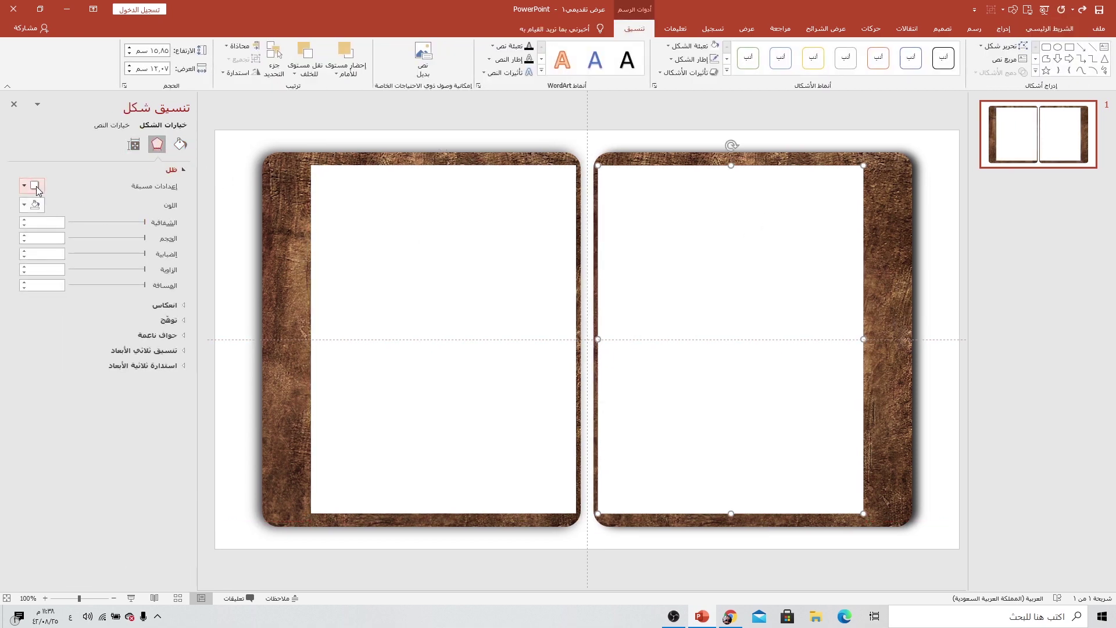
{"action": "left_click", "coordinate": [80, 299]}
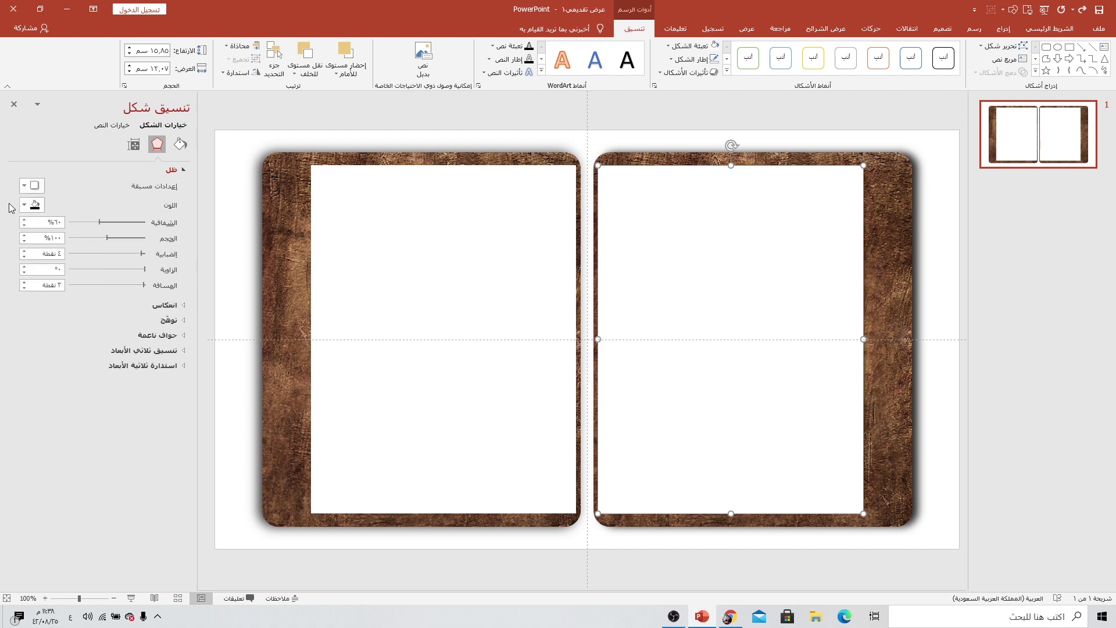
{"action": "left_click", "coordinate": [92, 227]}
{"action": "left_click_drag", "start_coordinate": [104, 228], "coordinate": [128, 228]}
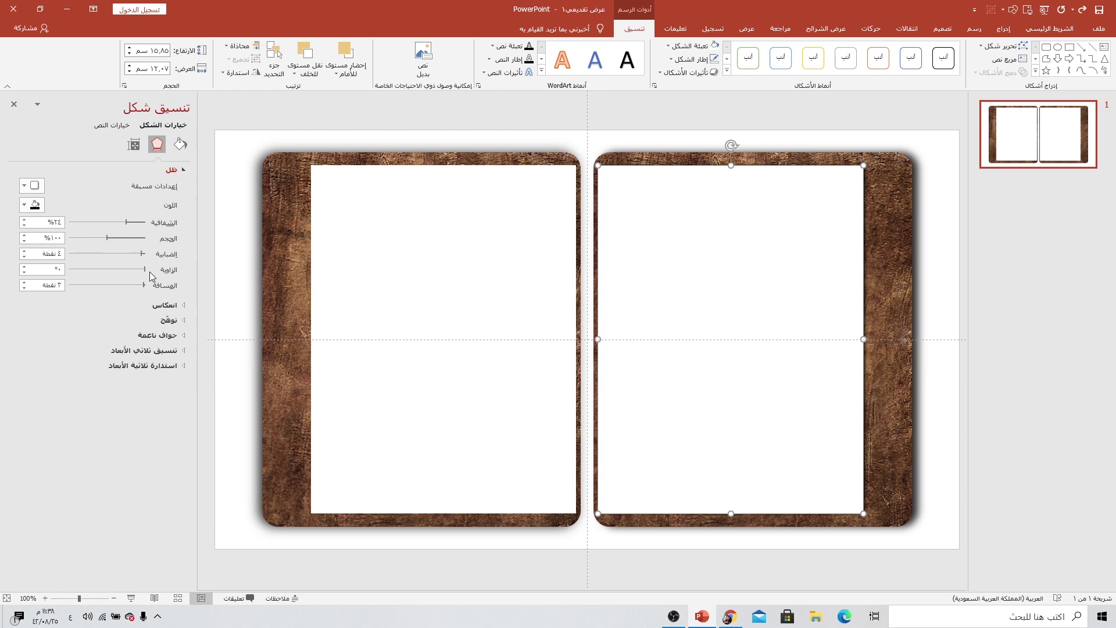
{"action": "left_click_drag", "start_coordinate": [145, 287], "coordinate": [144, 289]}
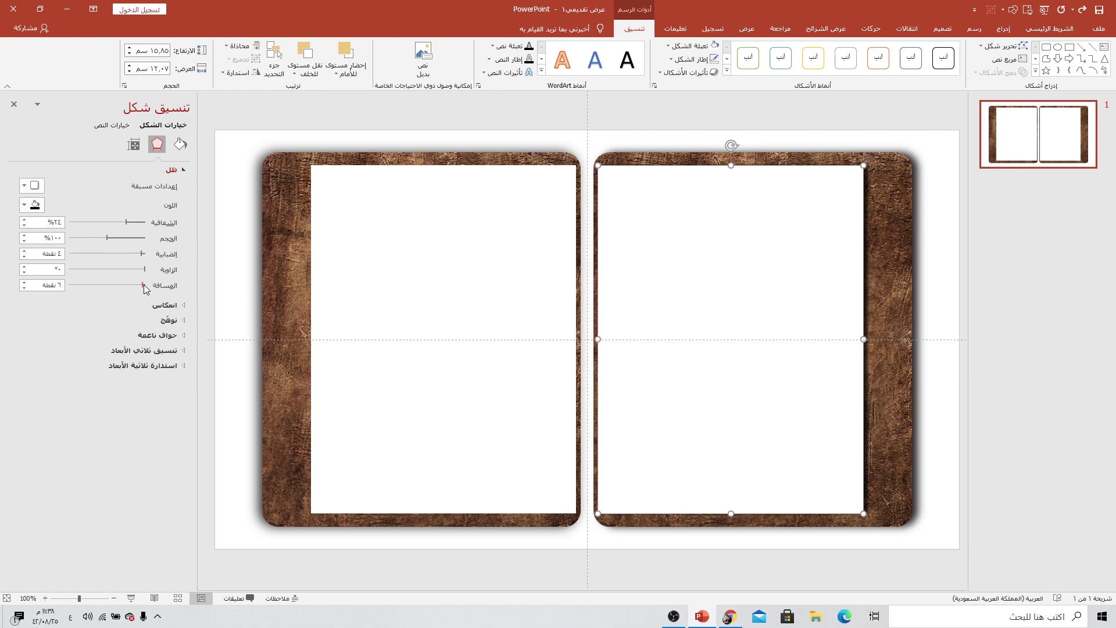
Step: Give the left white page an outer shadow: 31% transparency, 11 pt blur, 180°, 12 pt distance
{"action": "left_click", "coordinate": [374, 247]}
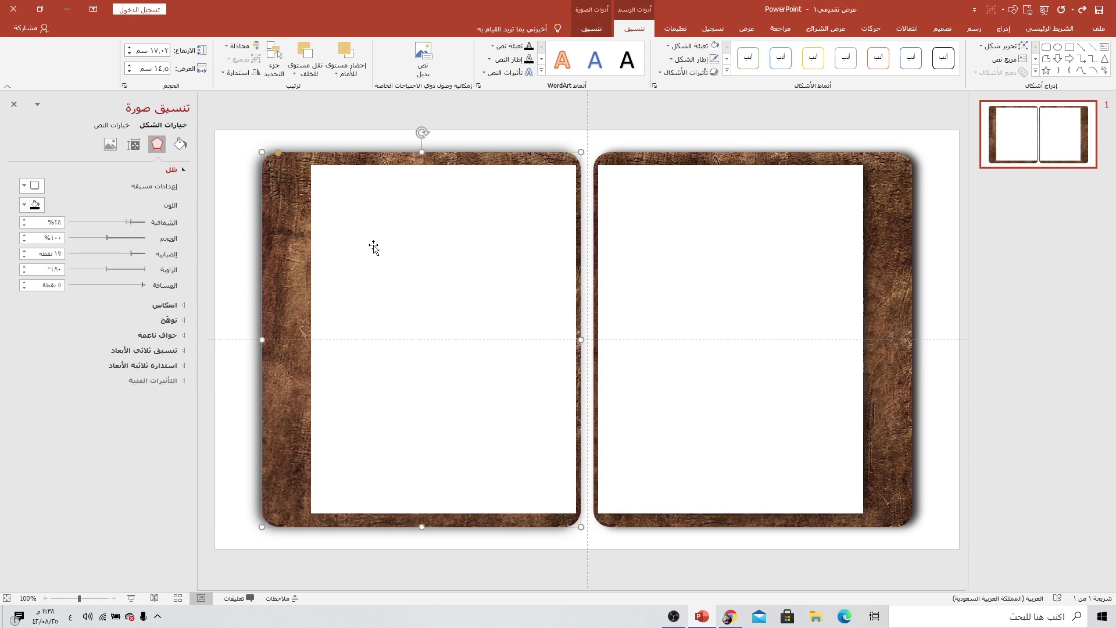
{"action": "left_click", "coordinate": [32, 185]}
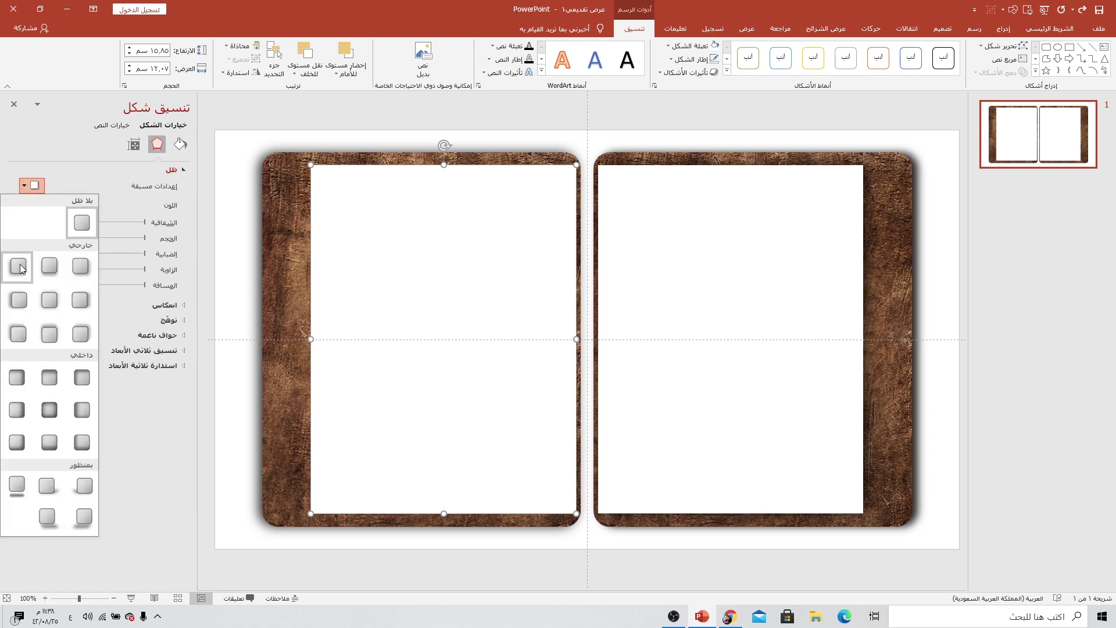
{"action": "left_click", "coordinate": [22, 303]}
{"action": "mouse_move", "coordinate": [99, 220]}
{"action": "left_mouse_down"}
{"action": "mouse_move", "coordinate": [121, 225]}
{"action": "mouse_move", "coordinate": [140, 285]}
{"action": "left_mouse_up"}
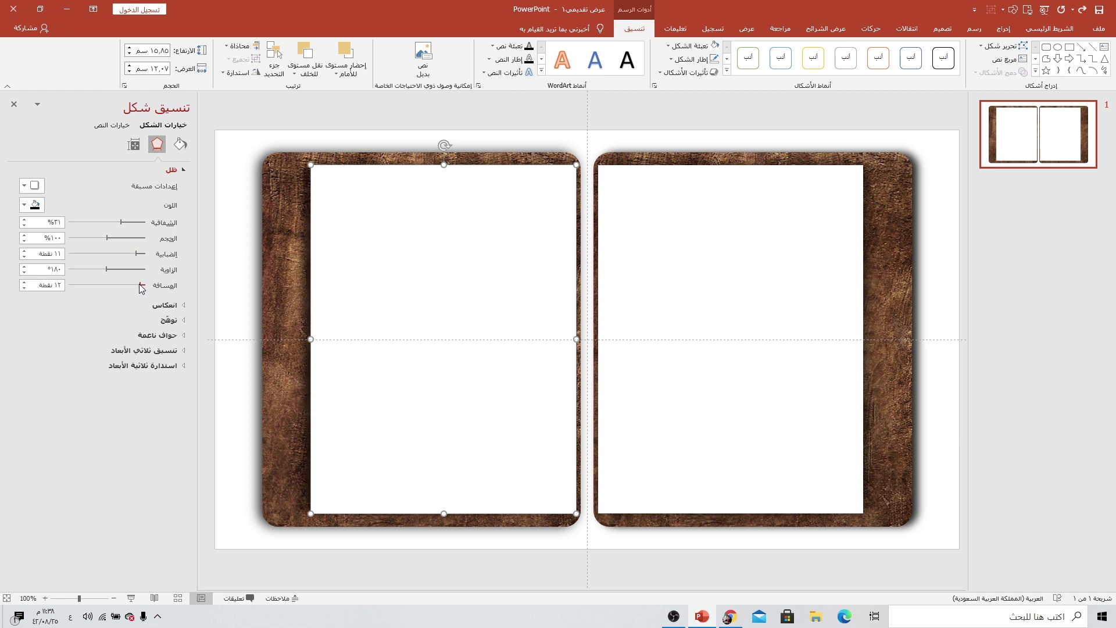
{"action": "key", "text": "Escape"}
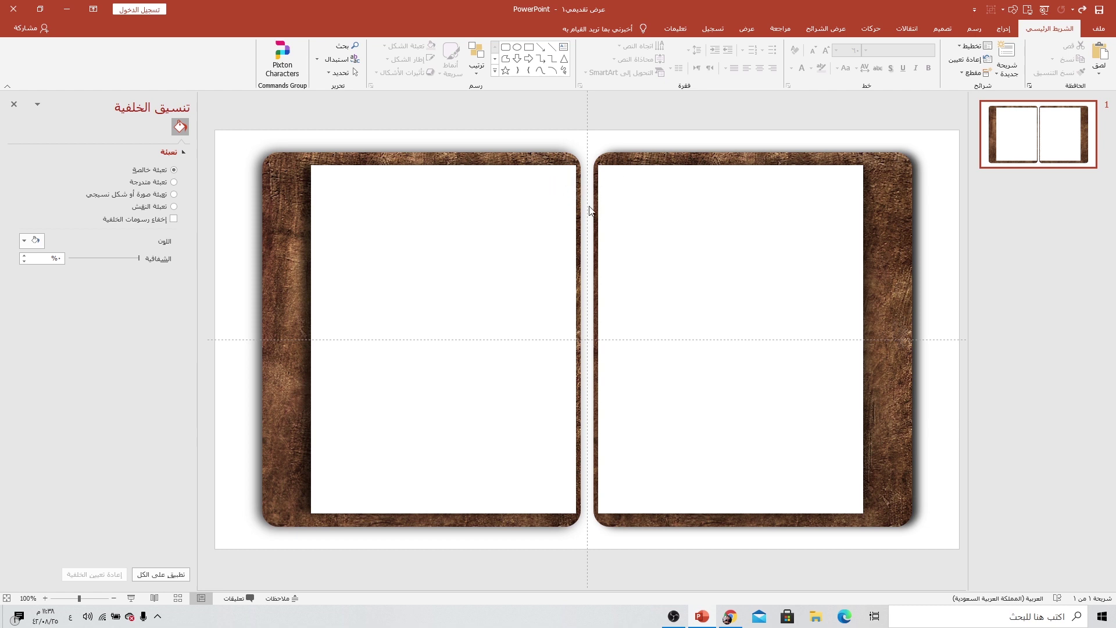
Step: Draw a small 0.37 cm circle near the right page's top inner edge
{"action": "left_click", "coordinate": [1003, 29]}
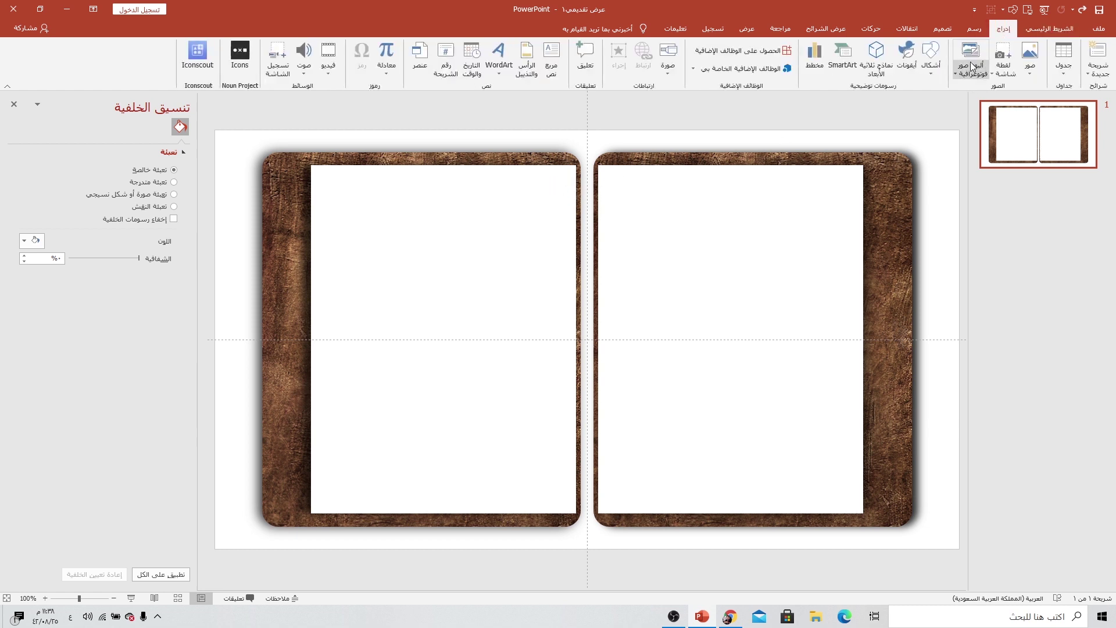
{"action": "left_click", "coordinate": [930, 58]}
{"action": "left_click", "coordinate": [901, 98]}
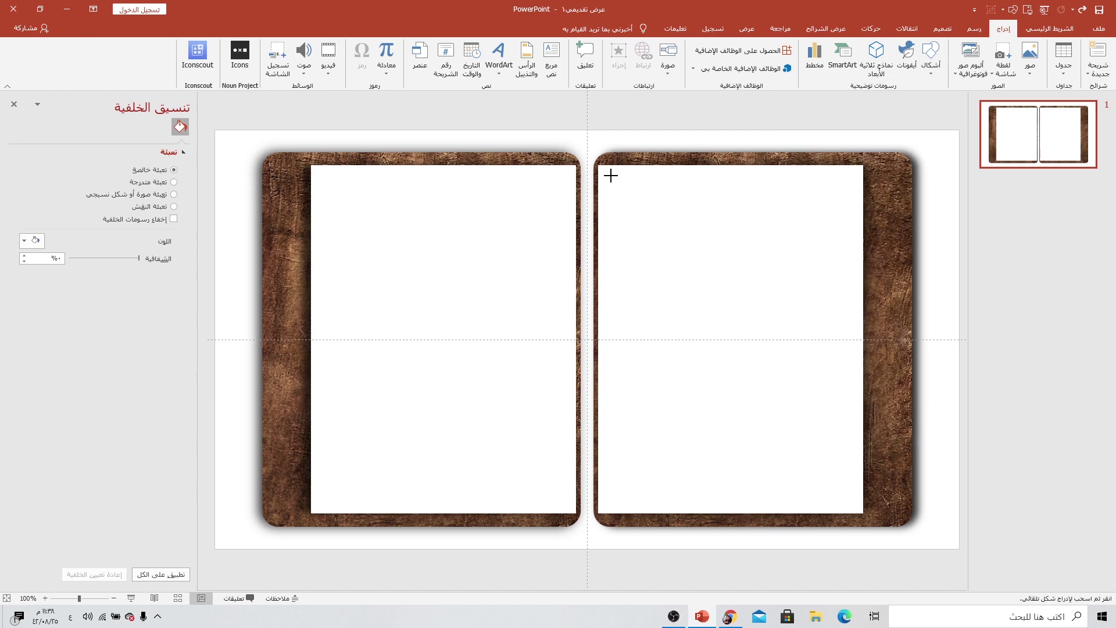
{"action": "left_click_drag", "start_coordinate": [611, 176], "coordinate": [620, 184]}
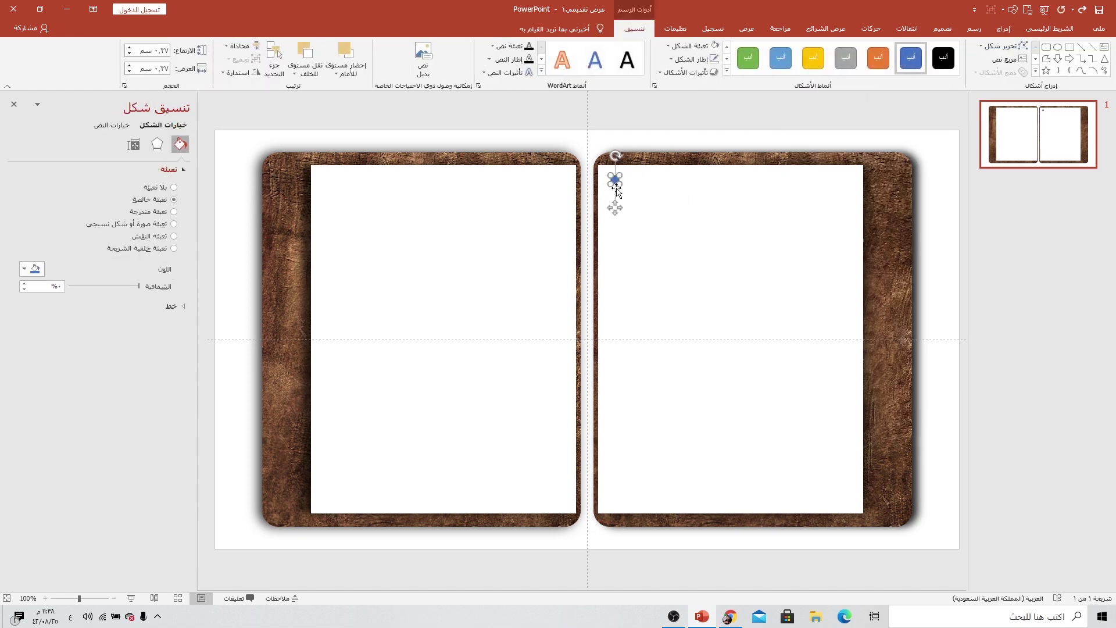
{"action": "scroll", "coordinate": [614, 180], "scroll_direction": "up", "scroll_amount": 5}
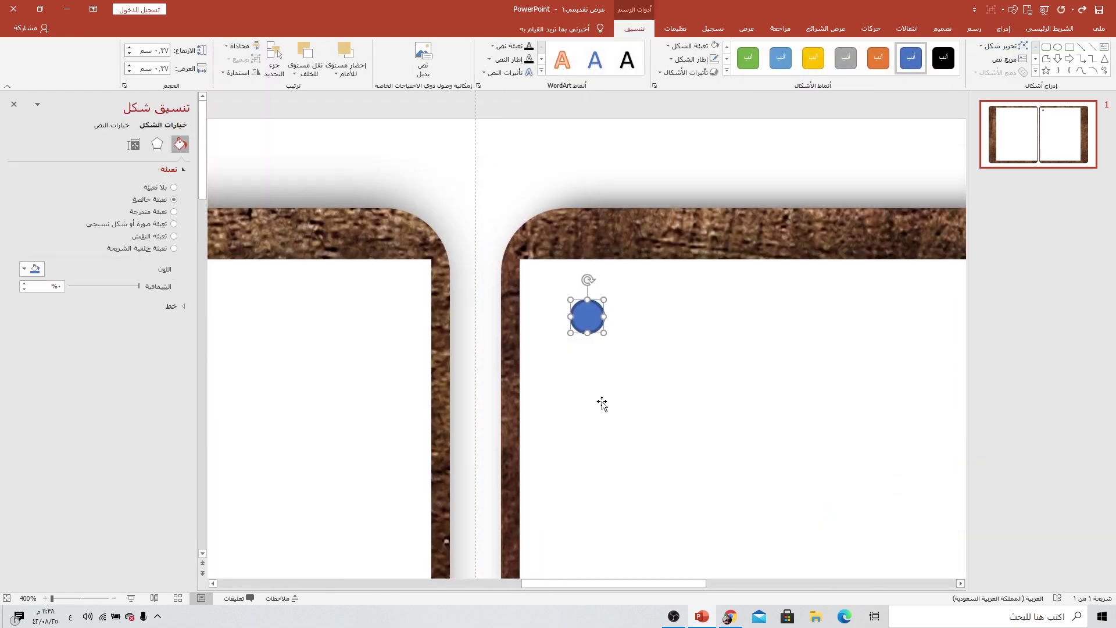
{"action": "left_click_drag", "start_coordinate": [593, 315], "coordinate": [574, 307]}
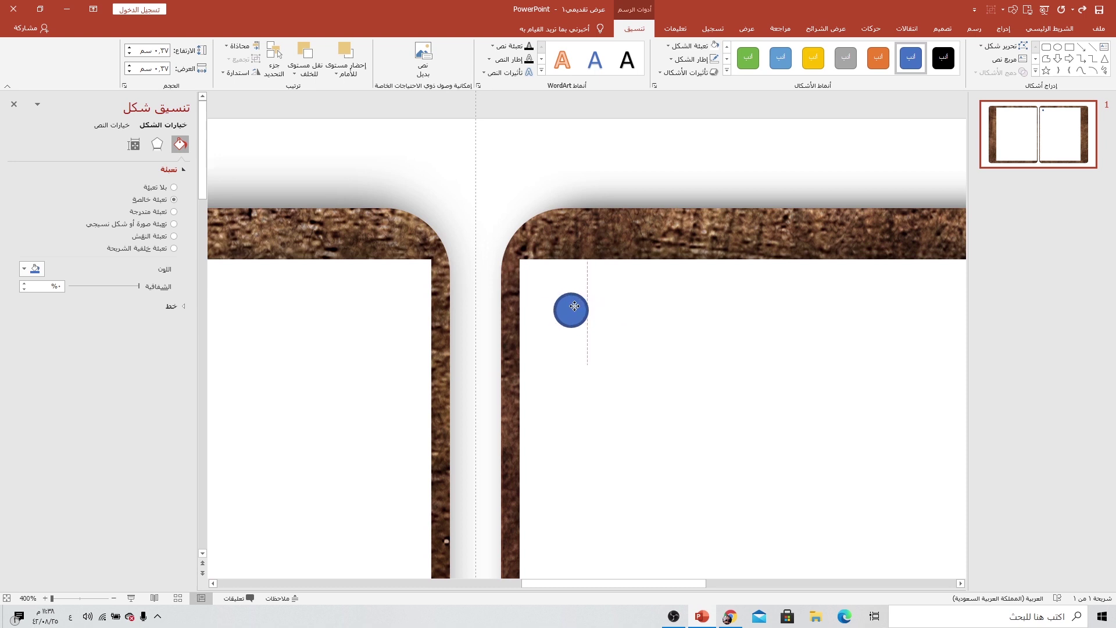
Step: Make the circle black with no outline and Ctrl-drag a copy onto the left page
{"action": "left_click", "coordinate": [695, 59]}
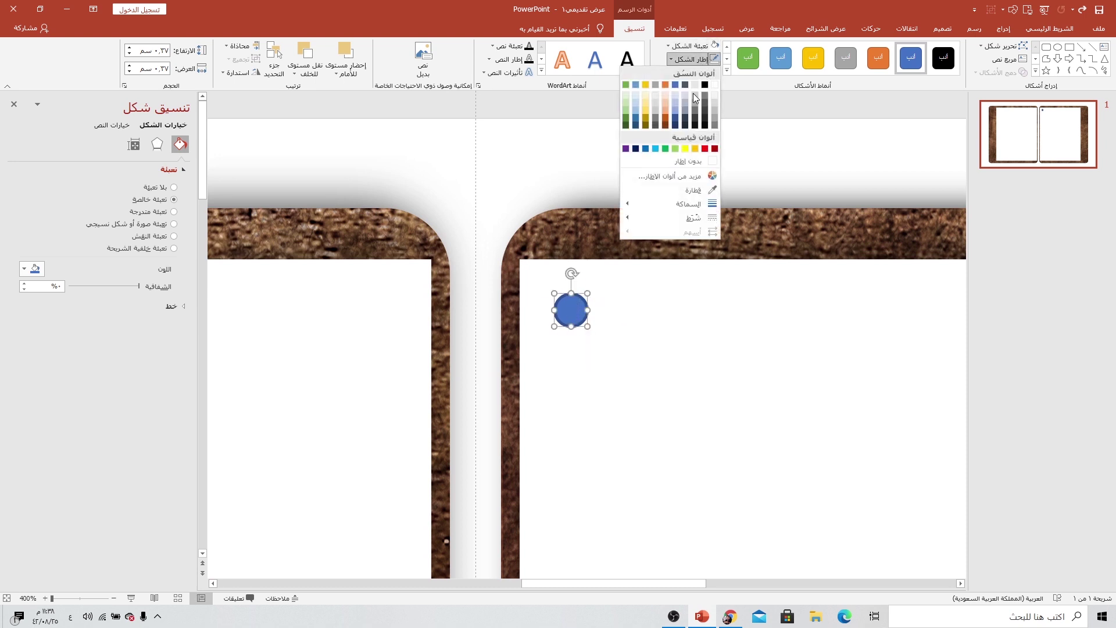
{"action": "left_click", "coordinate": [687, 161]}
{"action": "left_click", "coordinate": [690, 45]}
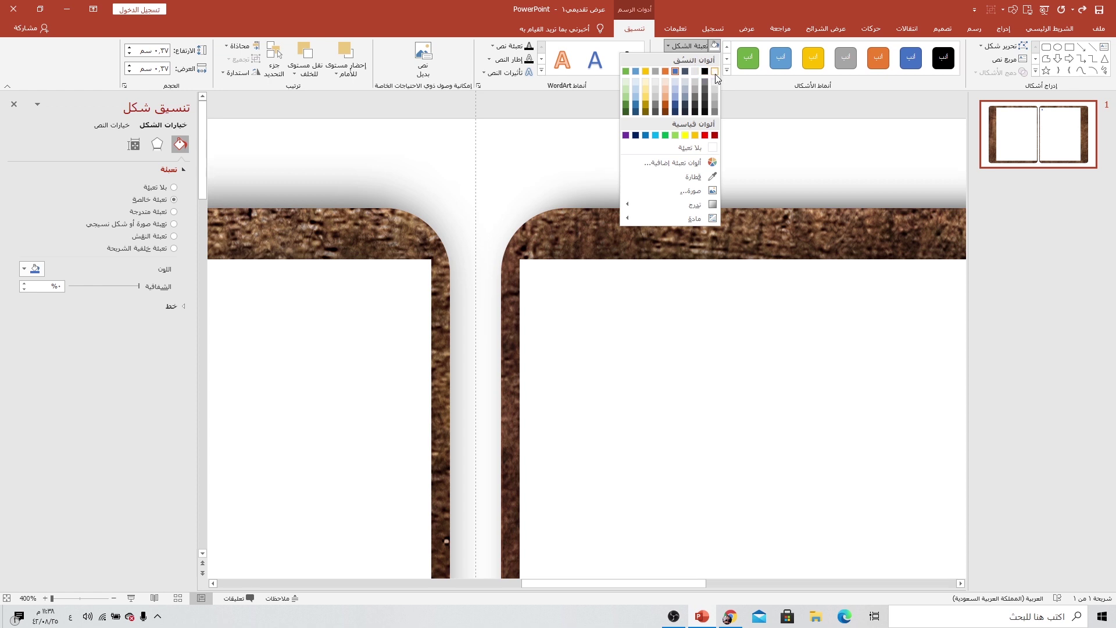
{"action": "left_click", "coordinate": [705, 71]}
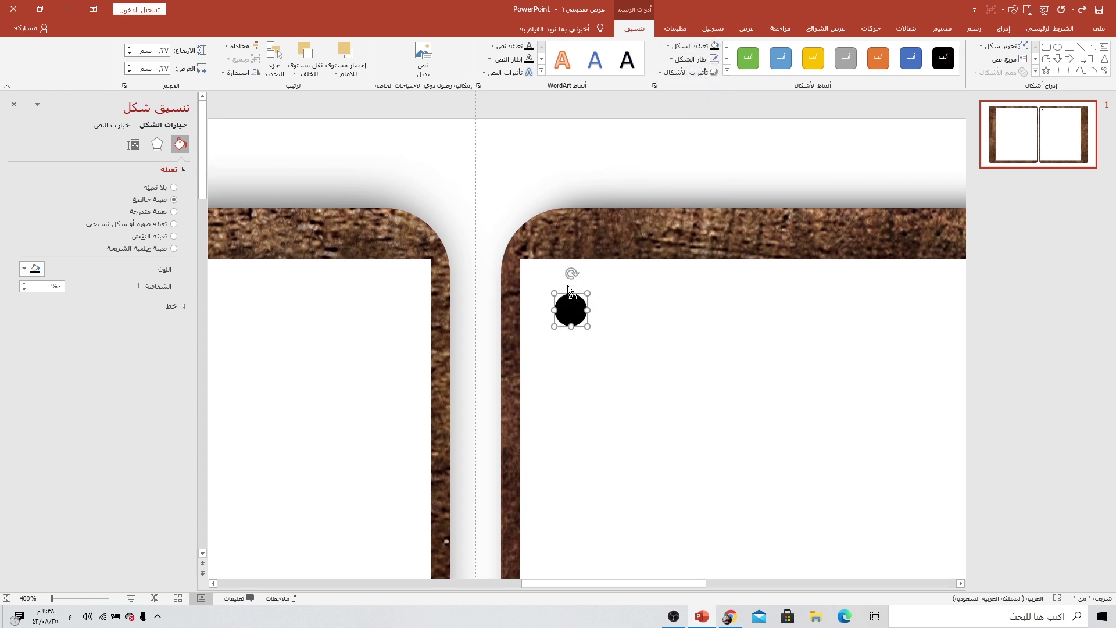
{"action": "left_click_drag", "start_coordinate": [568, 290], "coordinate": [386, 301]}
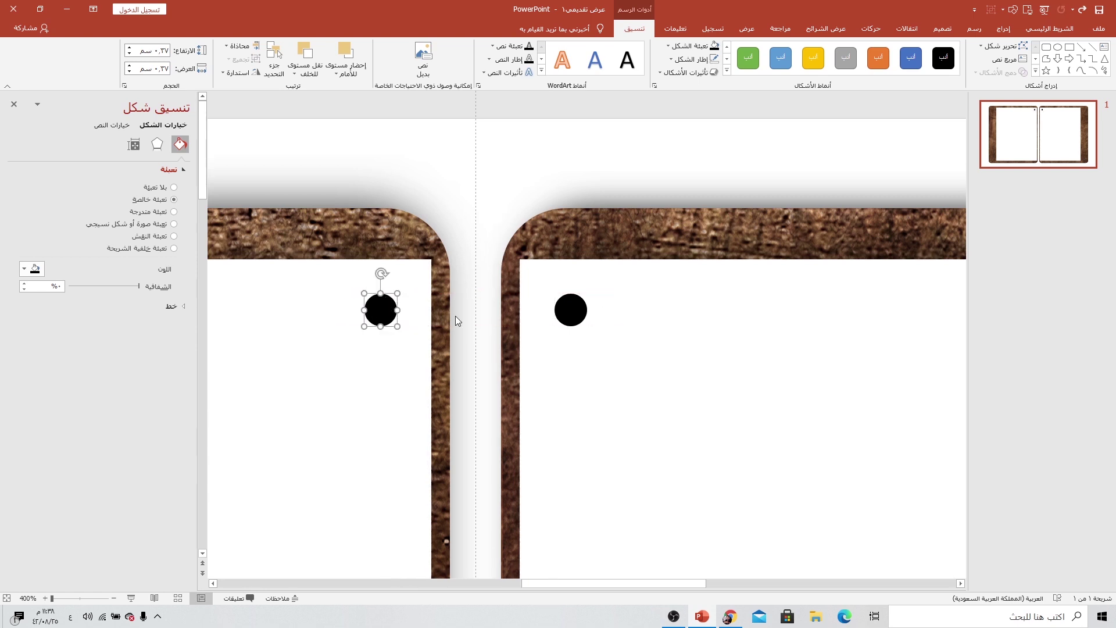
Step: Draw a thin rectangle bar across both pages below the dots and remove its outline
{"action": "left_click", "coordinate": [1003, 29]}
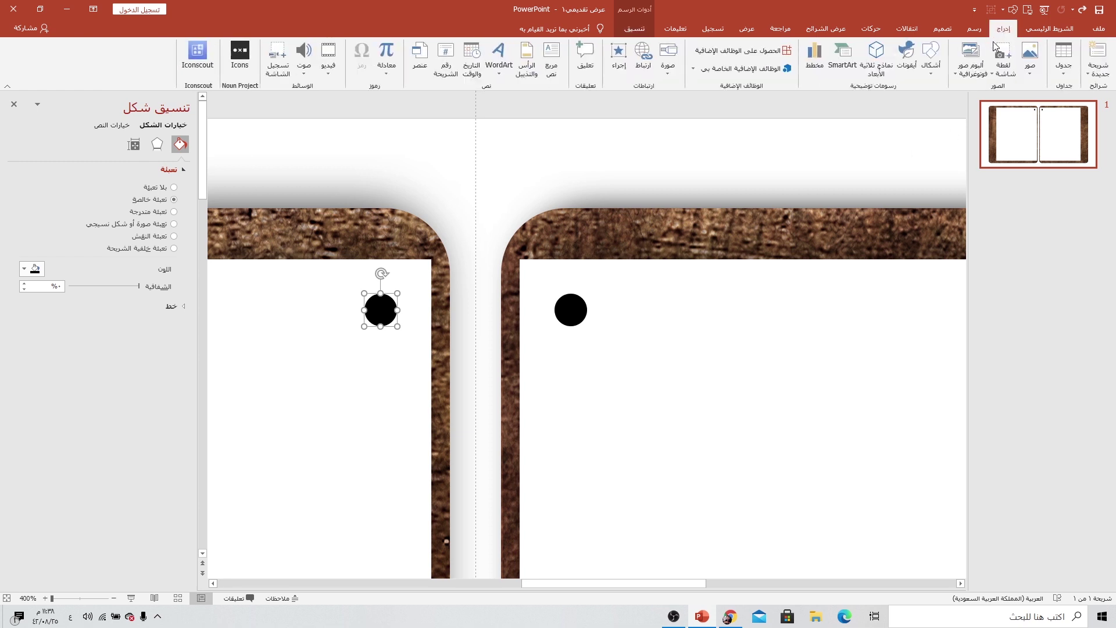
{"action": "left_click", "coordinate": [929, 80]}
{"action": "left_click", "coordinate": [912, 100]}
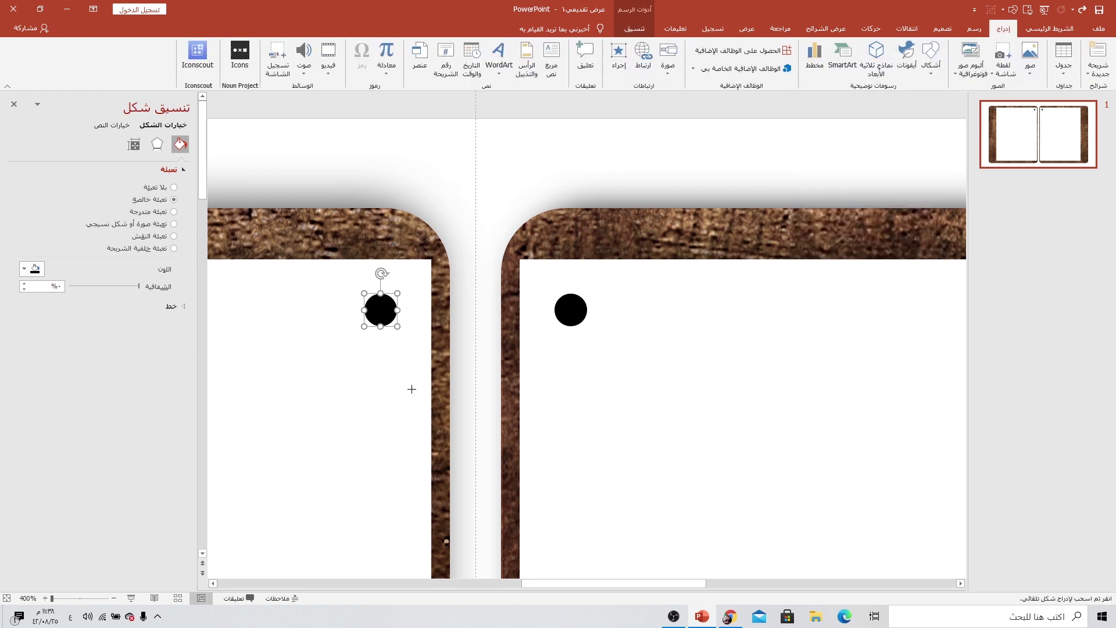
{"action": "left_click_drag", "start_coordinate": [379, 345], "coordinate": [575, 343]}
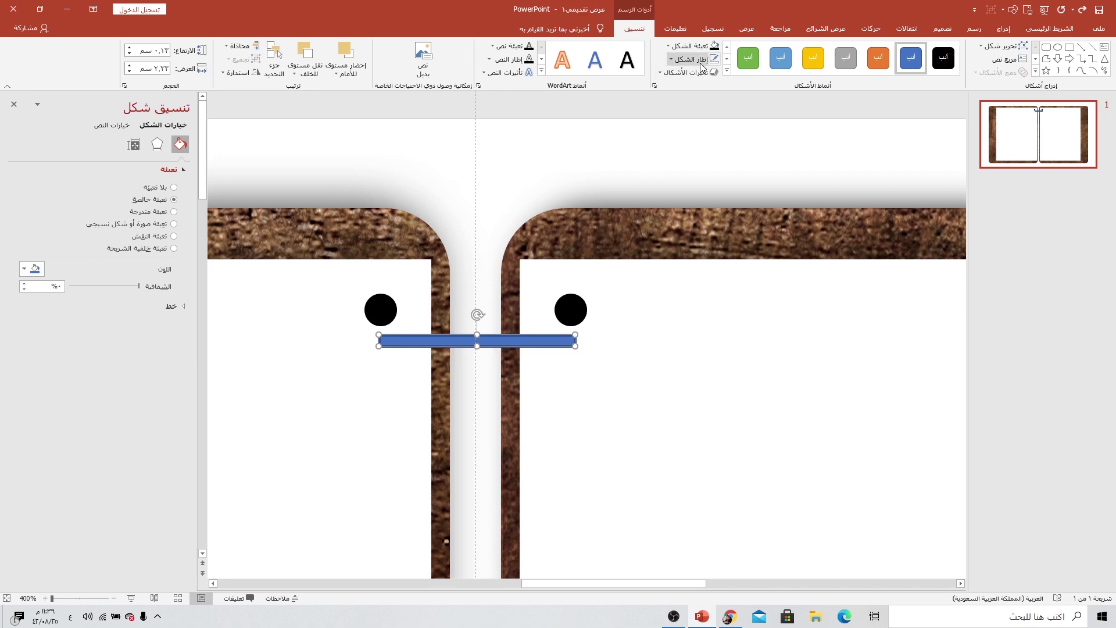
{"action": "left_click", "coordinate": [672, 59]}
{"action": "left_click", "coordinate": [682, 158]}
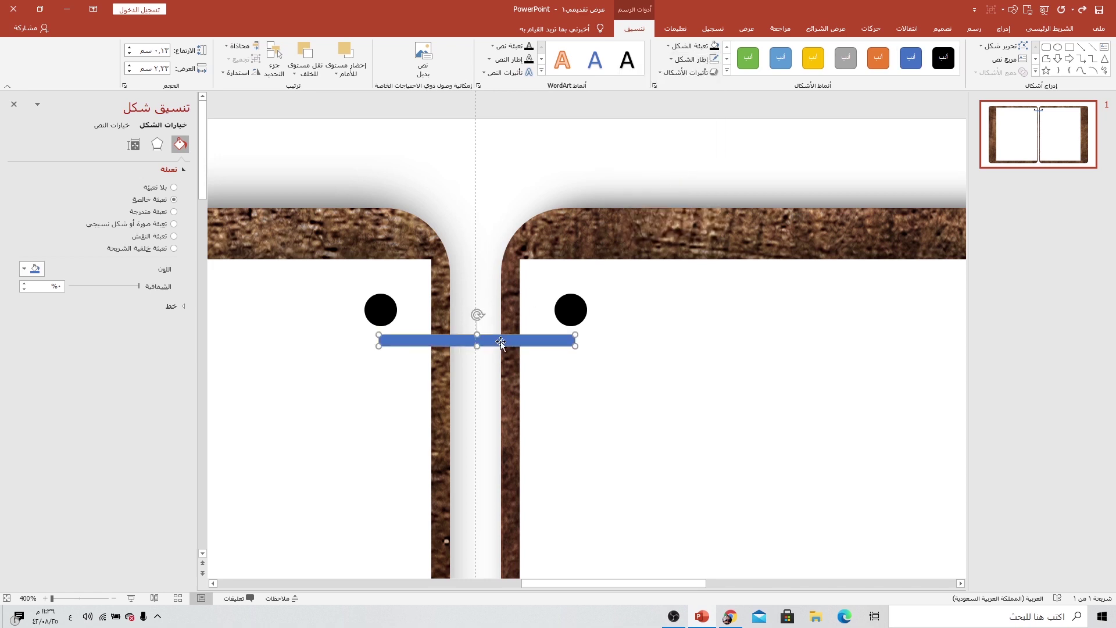
Step: Give the bar a gradient fill with three stops spread across it
{"action": "left_click", "coordinate": [148, 212]}
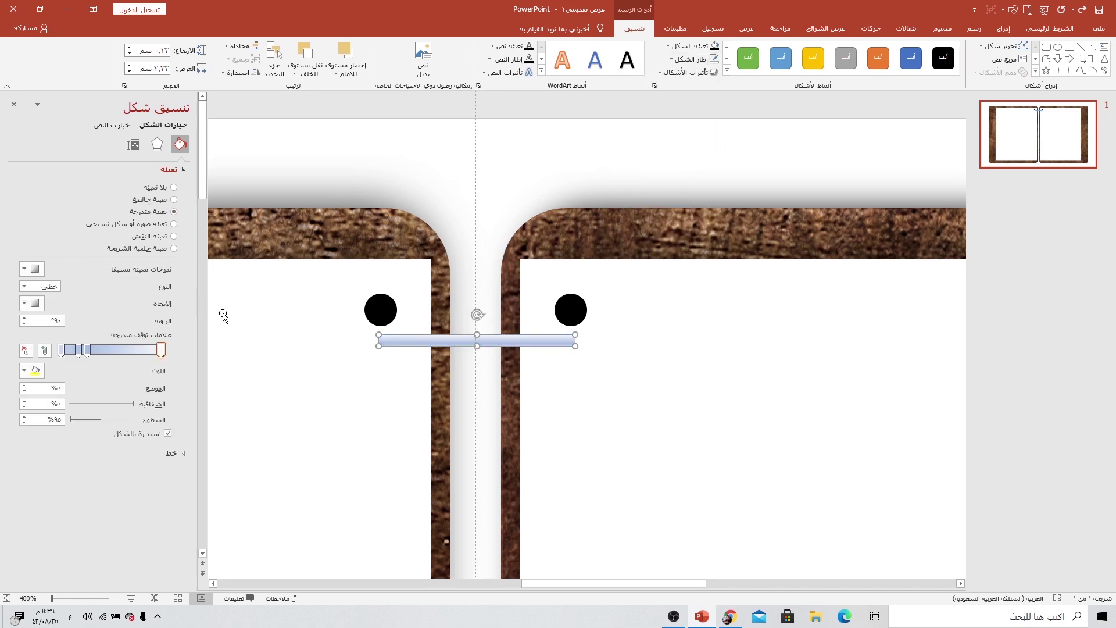
{"action": "left_click", "coordinate": [25, 349]}
{"action": "left_click_drag", "start_coordinate": [77, 349], "coordinate": [154, 349]}
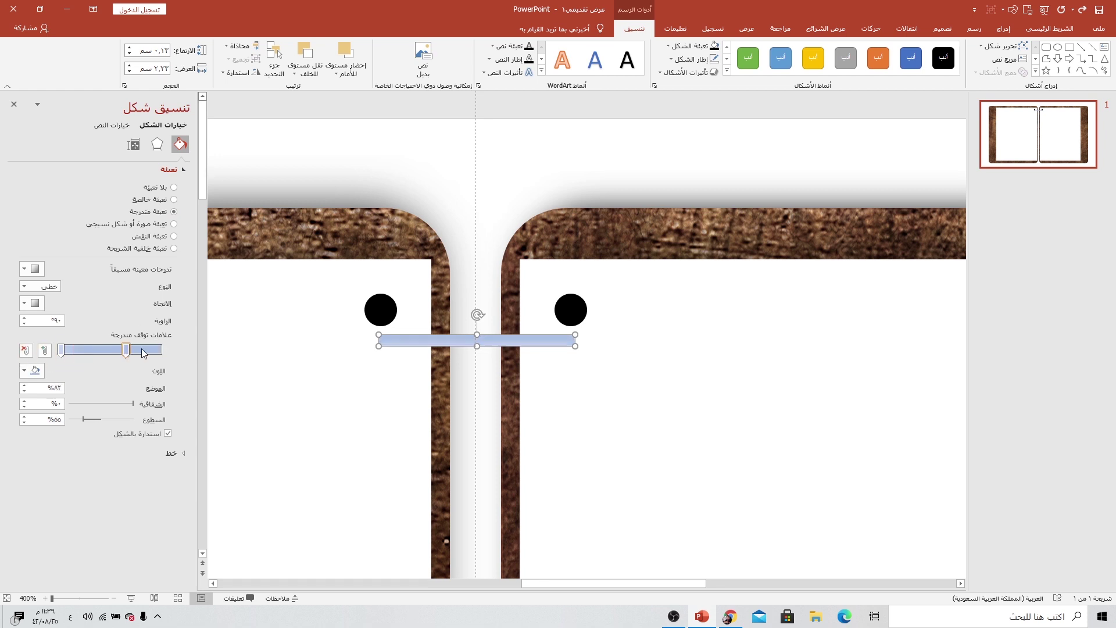
{"action": "mouse_move", "coordinate": [64, 352]}
{"action": "left_mouse_down"}
{"action": "mouse_move", "coordinate": [113, 352]}
{"action": "mouse_move", "coordinate": [61, 352]}
{"action": "left_mouse_up"}
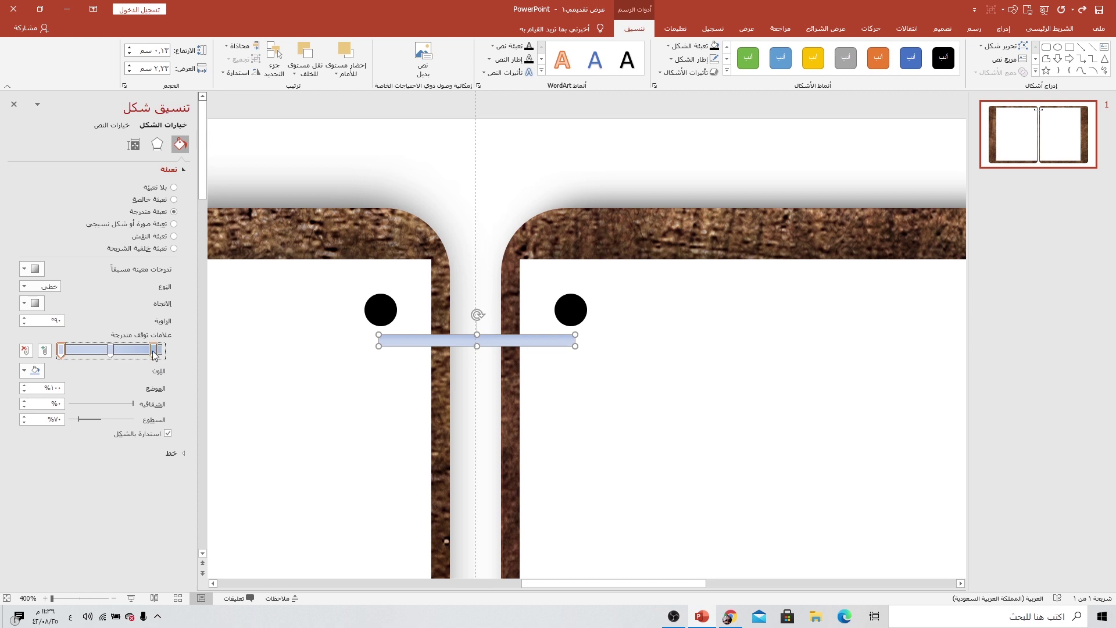
{"action": "left_click_drag", "start_coordinate": [154, 352], "coordinate": [161, 351]}
Step: Color the gradient stops grey: right stop grey, left stop dark grey, middle stop grey
{"action": "left_click", "coordinate": [24, 371]}
{"action": "left_click", "coordinate": [96, 436]}
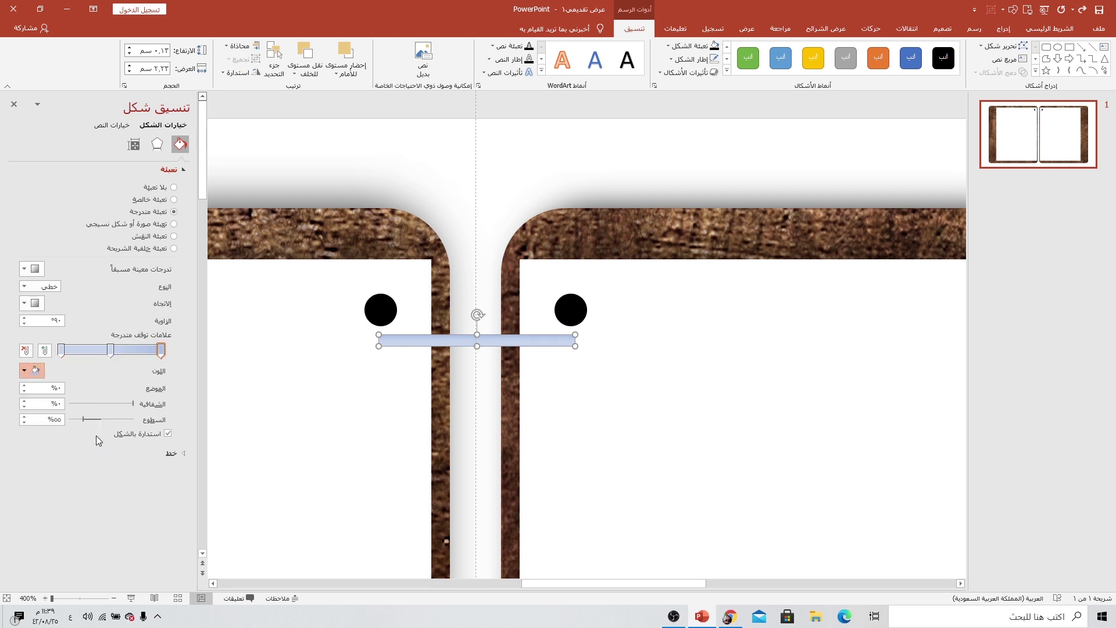
{"action": "left_click", "coordinate": [61, 350]}
{"action": "left_click", "coordinate": [34, 371]}
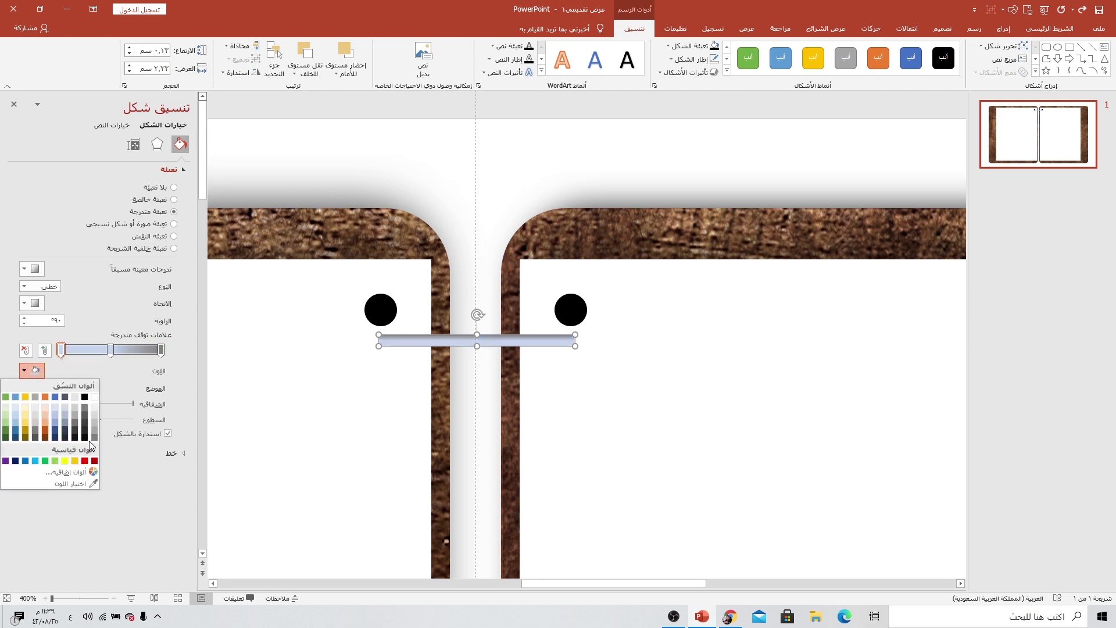
{"action": "left_click", "coordinate": [91, 440]}
{"action": "left_click", "coordinate": [111, 349]}
{"action": "left_click", "coordinate": [33, 370]}
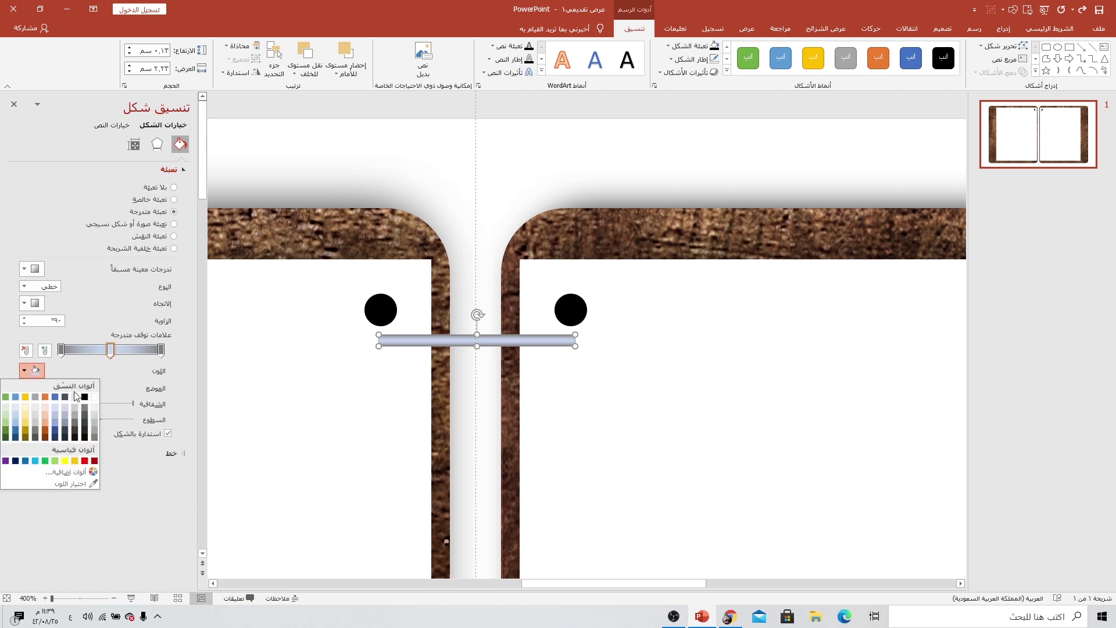
{"action": "left_click", "coordinate": [97, 412]}
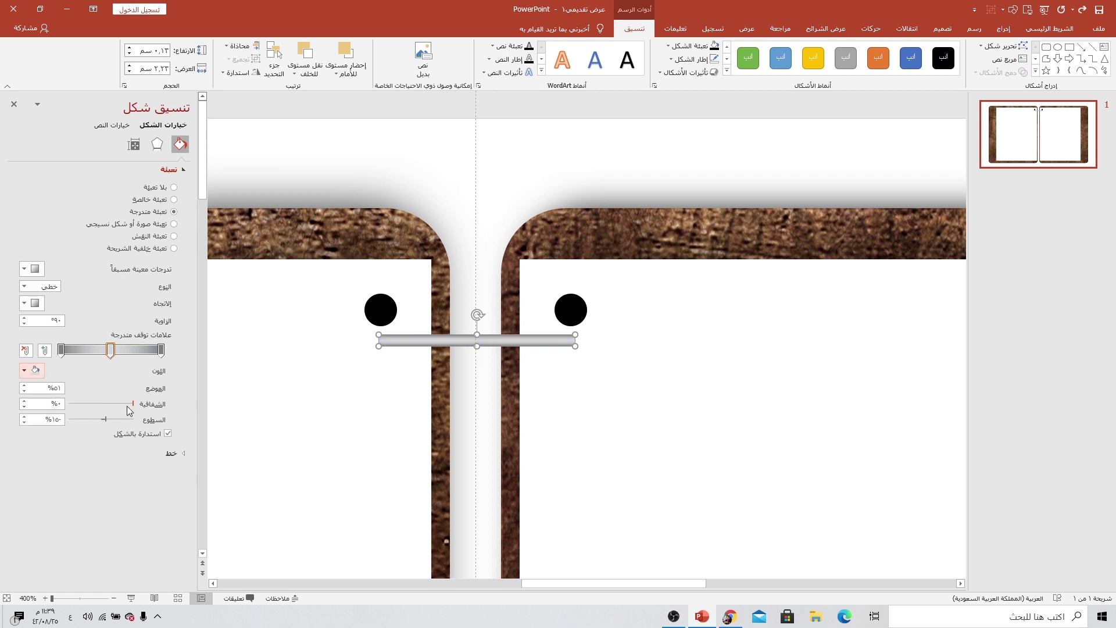
Step: Set the gradient direction to run horizontally across the bar (linear 0°)
{"action": "left_click", "coordinate": [24, 303]}
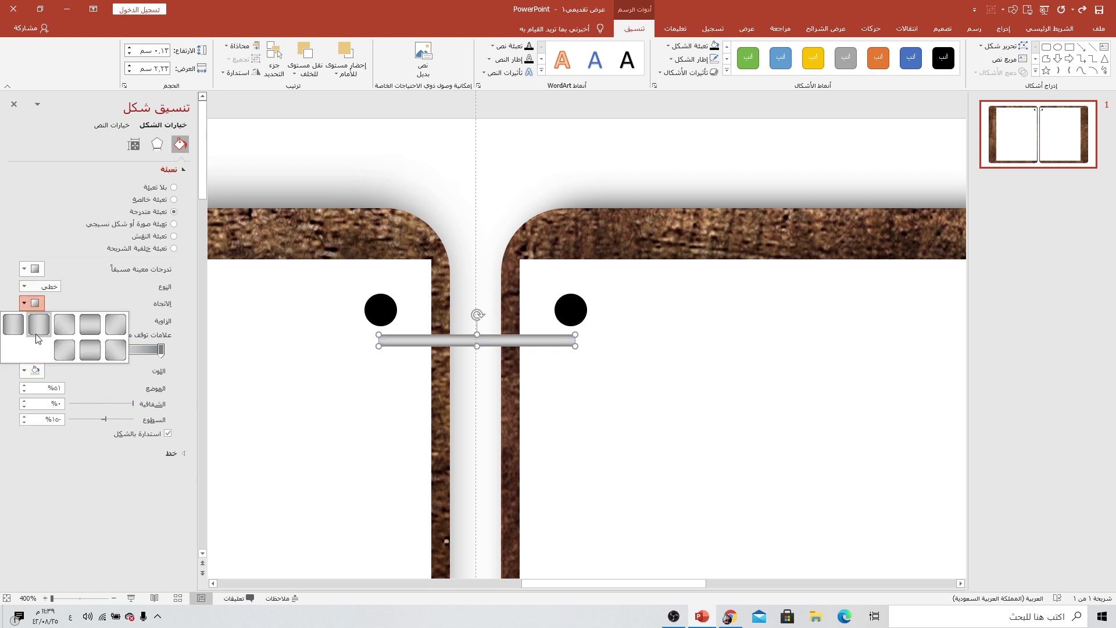
{"action": "left_click", "coordinate": [37, 326]}
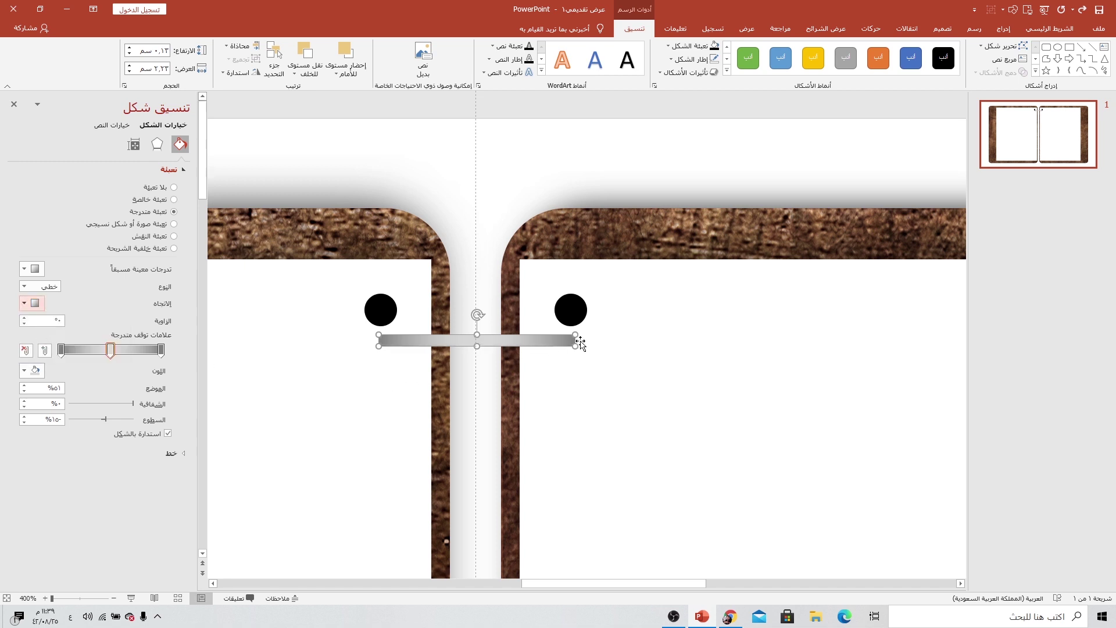
{"action": "left_click", "coordinate": [157, 144]}
{"action": "left_click", "coordinate": [24, 186]}
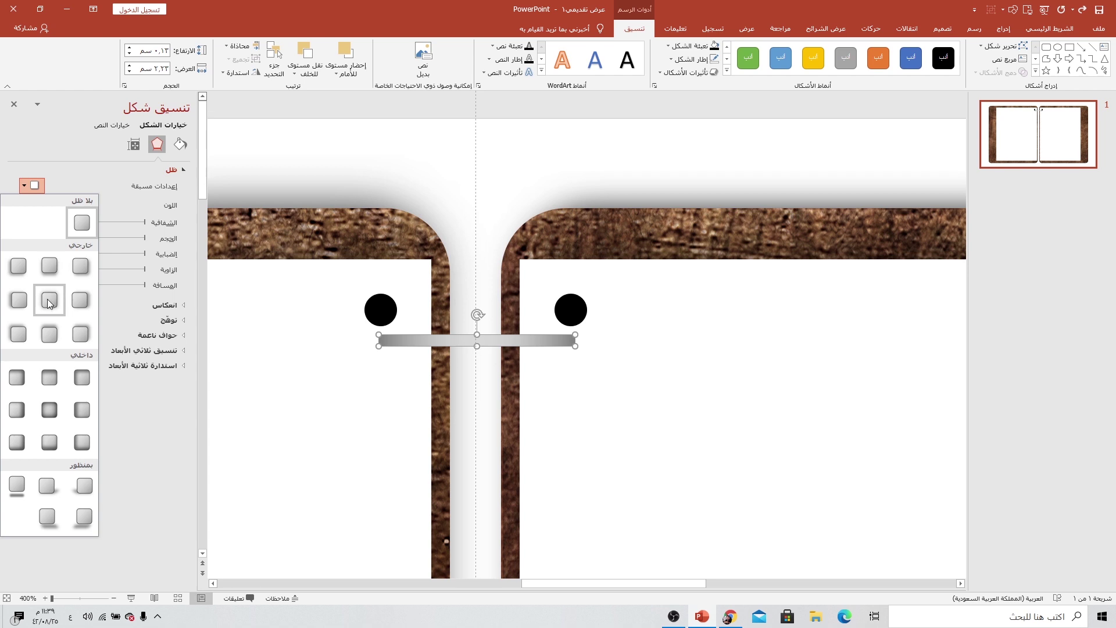
Step: Apply an outer shadow preset to the bar with 14% transparency, 82% size and more blur
{"action": "left_click", "coordinate": [49, 302]}
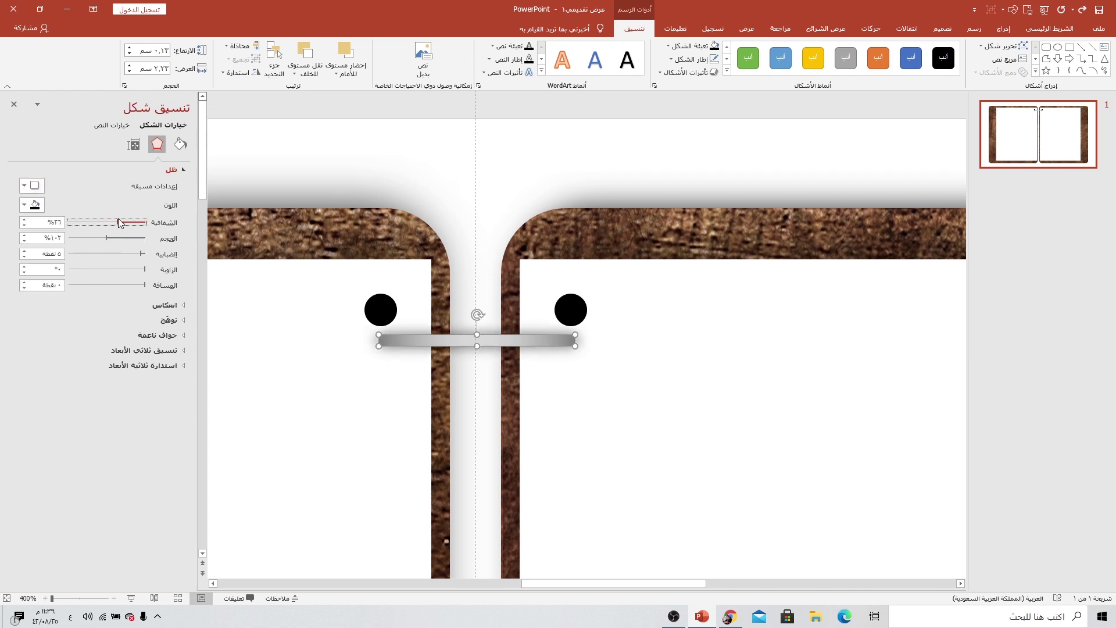
{"action": "left_click_drag", "start_coordinate": [100, 222], "coordinate": [133, 222]}
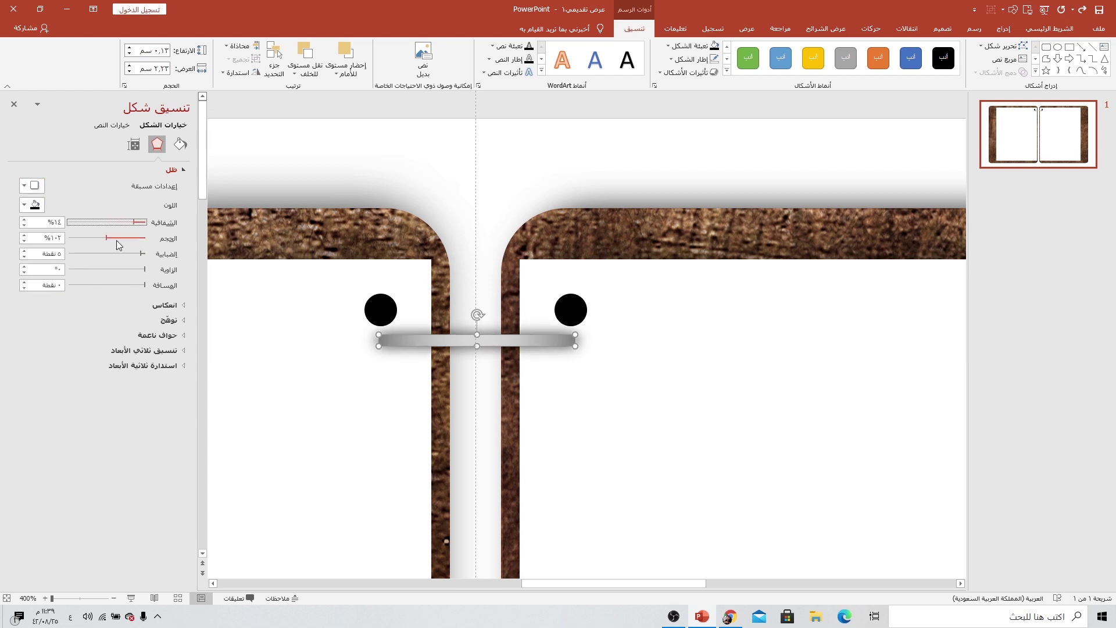
{"action": "left_click_drag", "start_coordinate": [106, 238], "coordinate": [114, 240]}
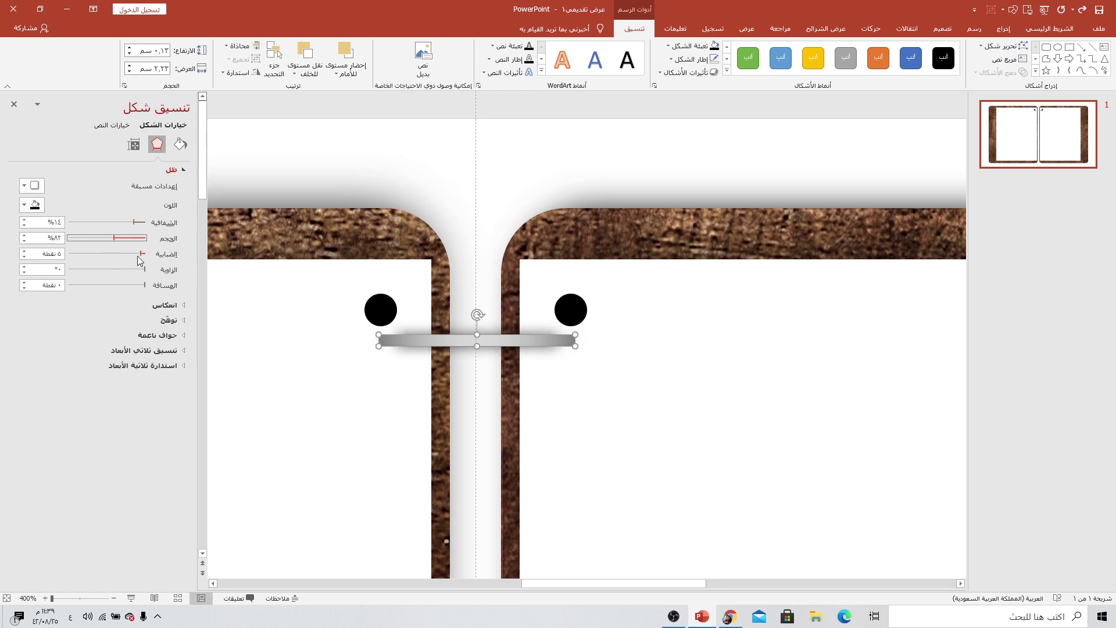
{"action": "left_click_drag", "start_coordinate": [142, 256], "coordinate": [144, 255]}
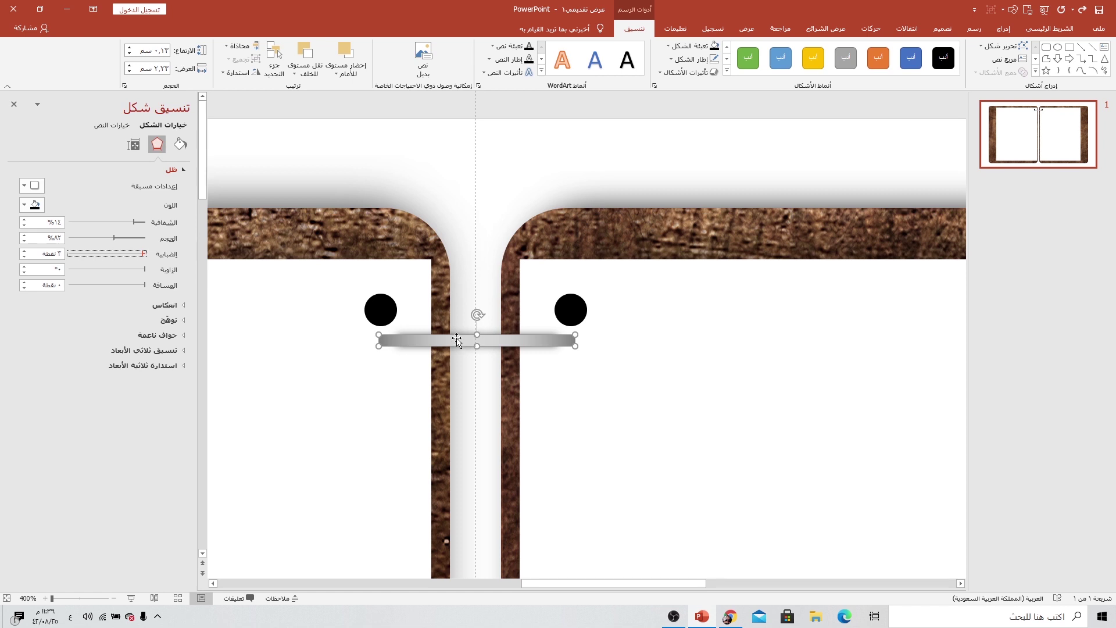
Step: Move the grey bar level between the two black circles, nudge it down, then select circles and bar together
{"action": "left_click_drag", "start_coordinate": [459, 340], "coordinate": [454, 300]}
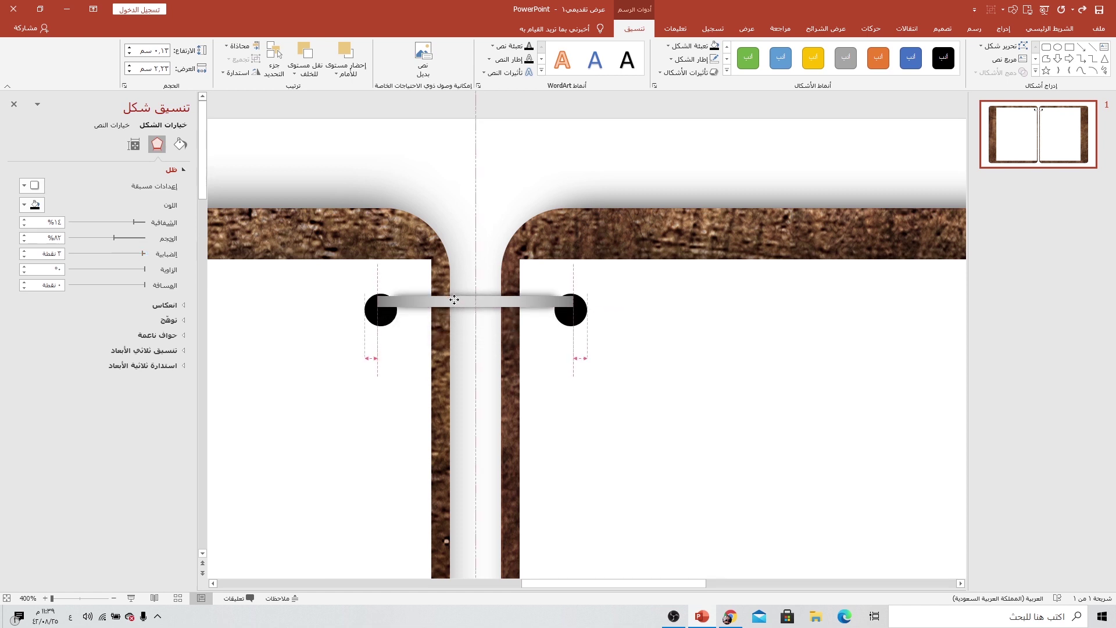
{"action": "mouse_move", "coordinate": [454, 300]}
{"action": "left_mouse_down"}
{"action": "mouse_move", "coordinate": [786, 336]}
{"action": "mouse_move", "coordinate": [805, 312]}
{"action": "left_mouse_up"}
{"action": "scroll", "coordinate": [828, 334], "scroll_direction": "right", "scroll_amount": 3}
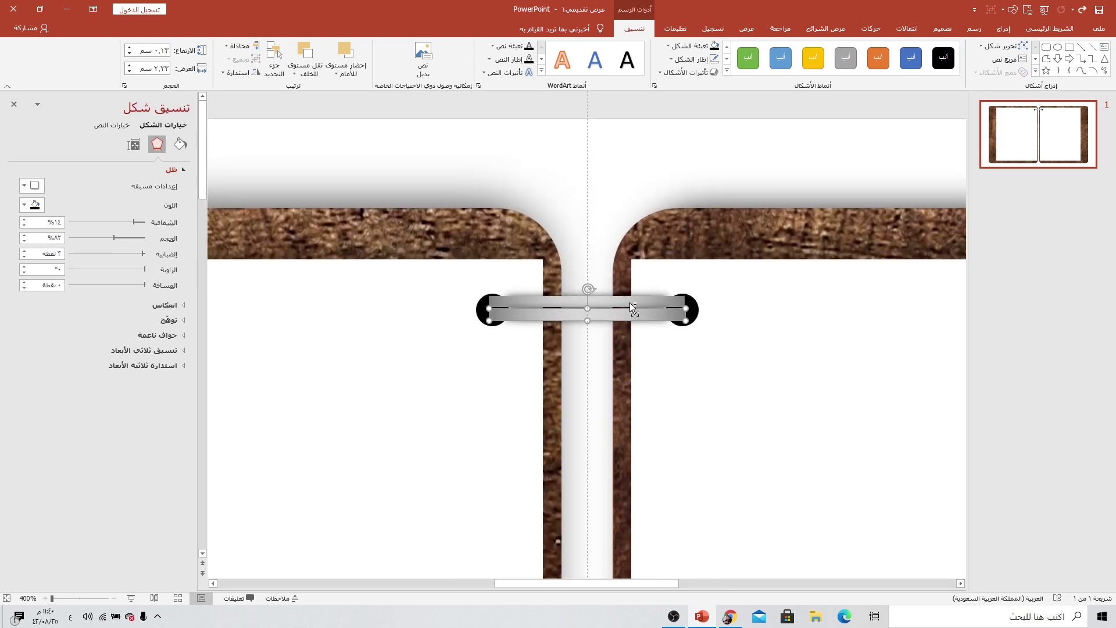
{"action": "left_click", "coordinate": [631, 305], "text": "shift"}
{"action": "key", "text": "Down"}
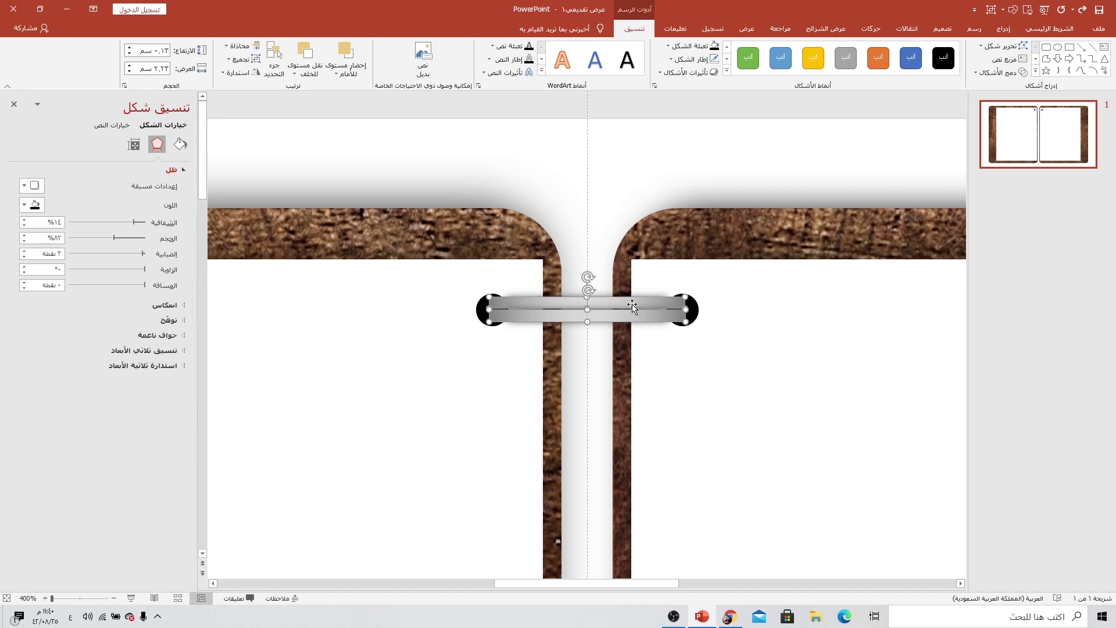
{"action": "left_click_drag", "start_coordinate": [423, 152], "coordinate": [772, 393]}
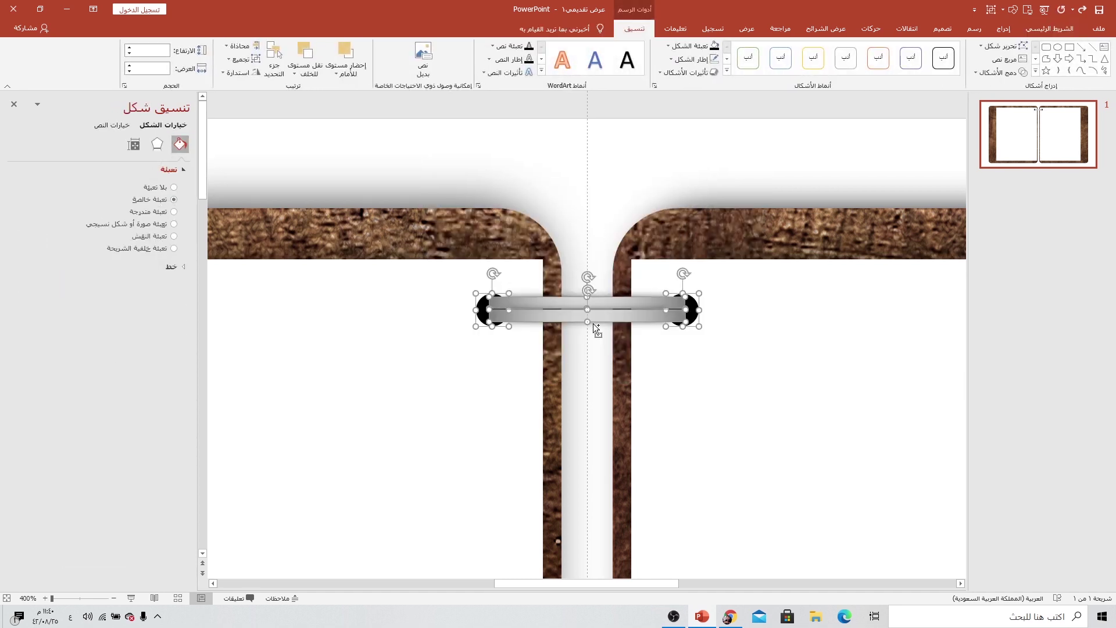
Step: Group the clasp and duplicate it repeatedly with Ctrl+D down the notebook spine
{"action": "key", "text": "ctrl+g"}
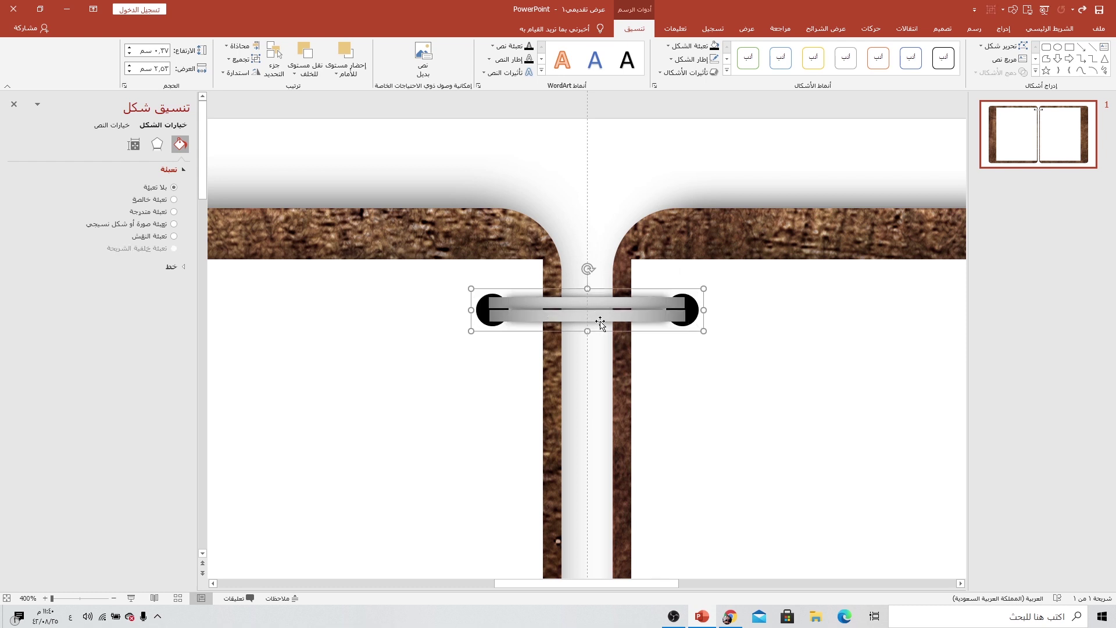
{"action": "left_click_drag", "start_coordinate": [600, 321], "coordinate": [668, 375]}
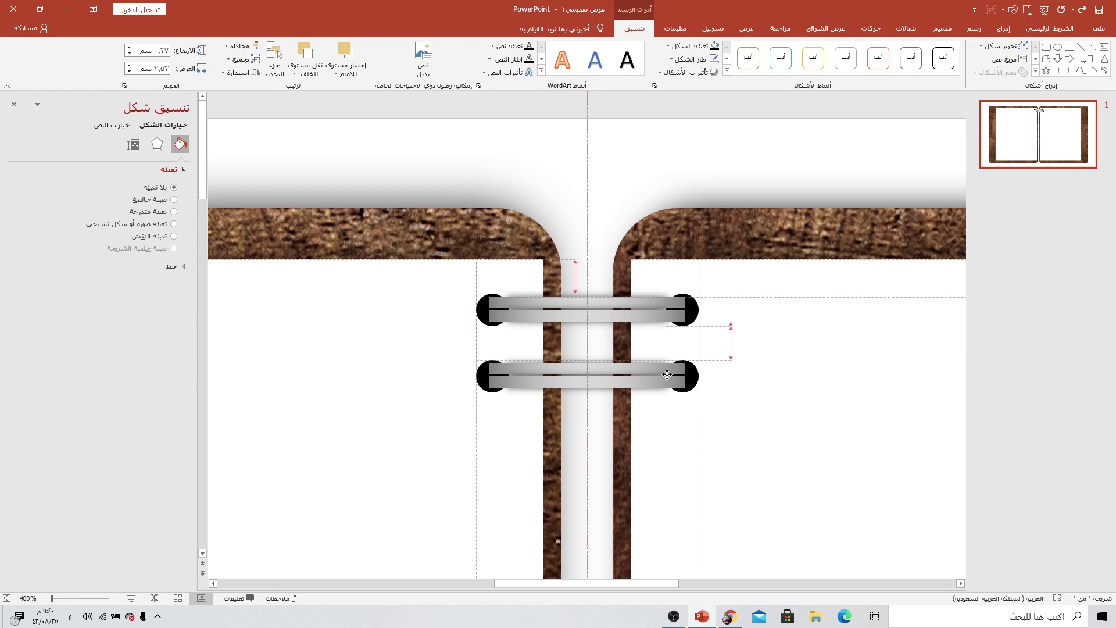
{"action": "left_click_drag", "start_coordinate": [668, 375], "coordinate": [667, 376]}
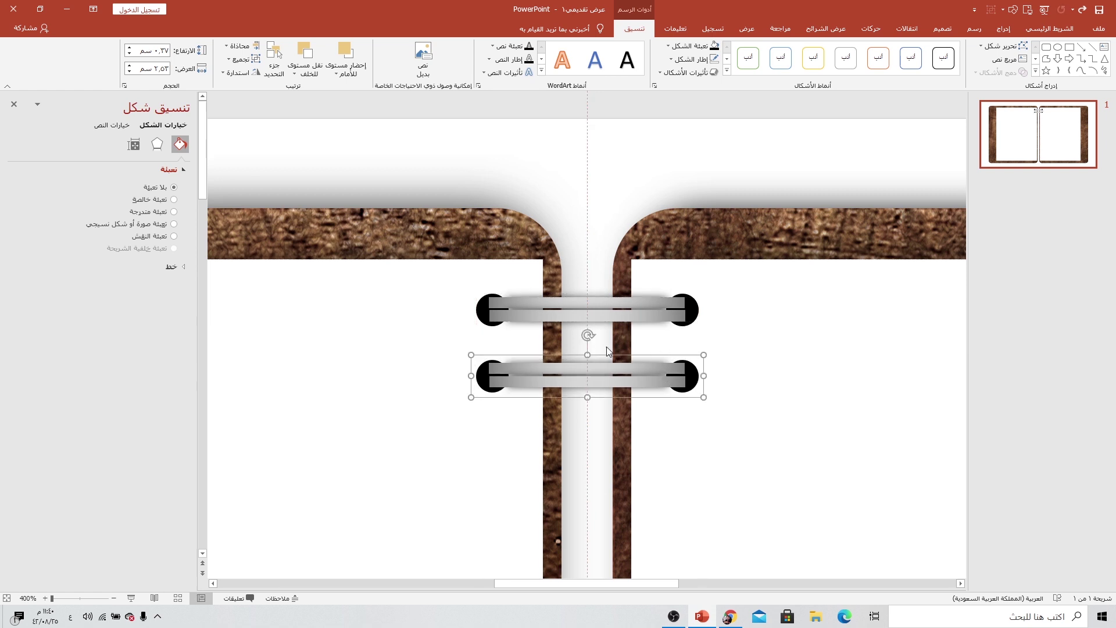
{"action": "key", "text": "ctrl+d"}
{"action": "key", "text": "ctrl+d"}
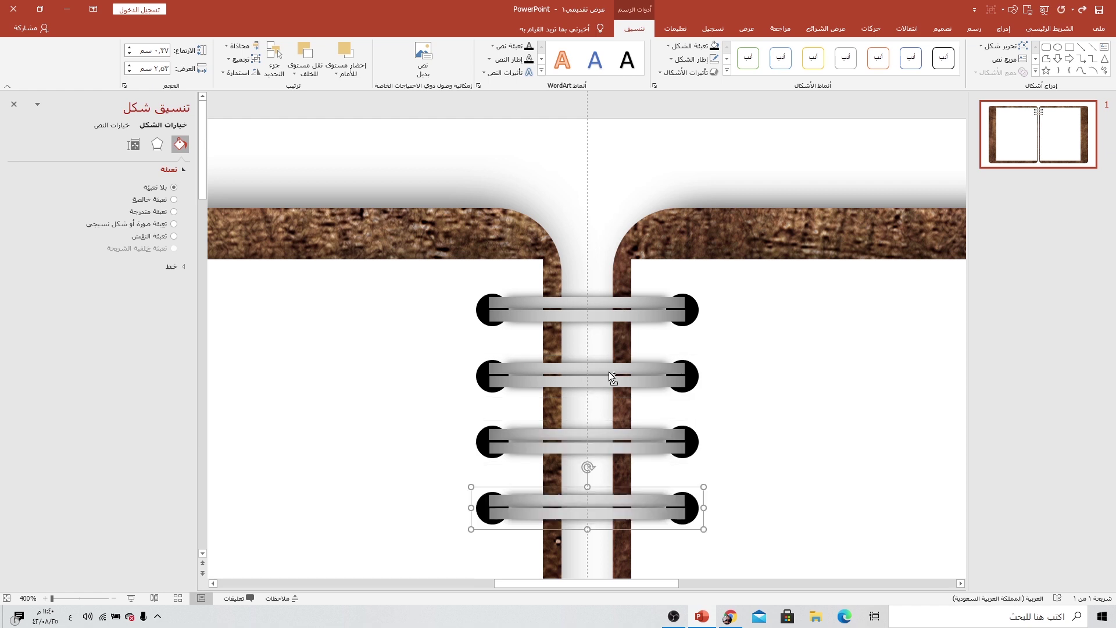
{"action": "scroll", "coordinate": [609, 372], "scroll_direction": "down", "scroll_amount": 10, "text": "ctrl"}
{"action": "scroll", "coordinate": [609, 371], "scroll_direction": "down", "scroll_amount": 2}
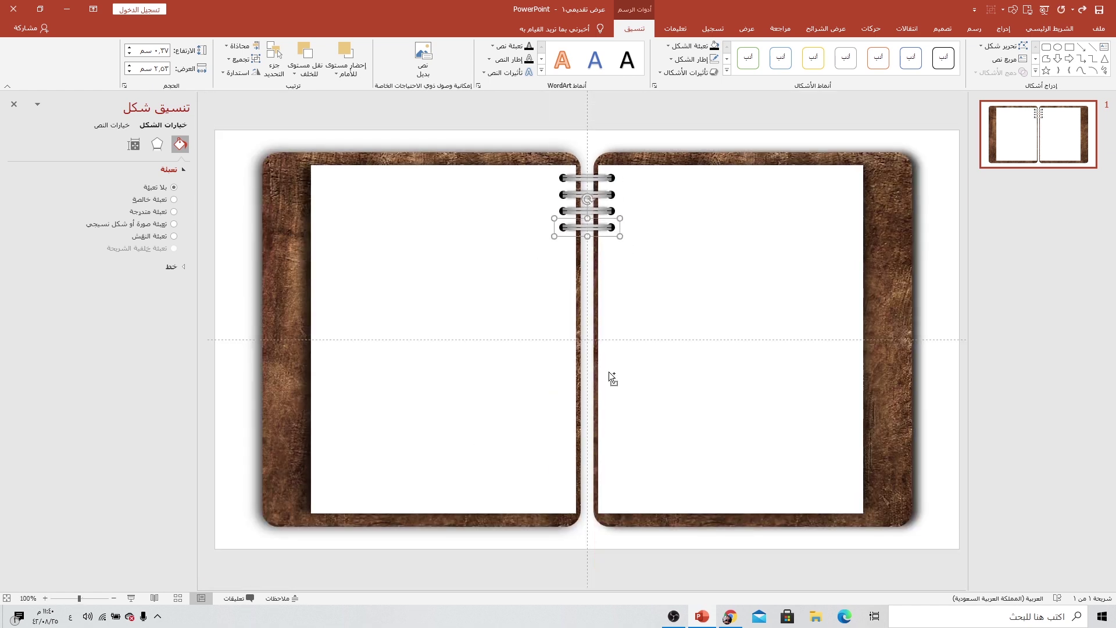
{"action": "key", "text": "ctrl+d"}
{"action": "key", "text": "ctrl+d"}
{"action": "key", "text": "ctrl+d"}
{"action": "key", "text": "ctrl+d"}
{"action": "key", "text": "ctrl+d"}
{"action": "key", "text": "ctrl+d"}
{"action": "key", "text": "ctrl+d"}
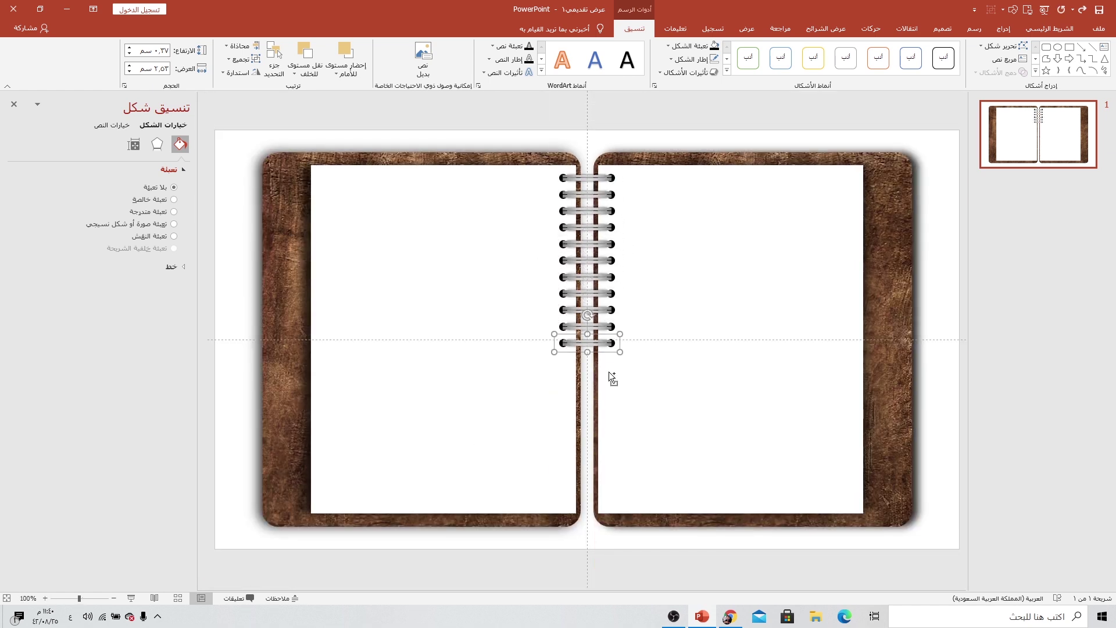
{"action": "key", "text": "ctrl+d"}
{"action": "key", "text": "ctrl+d"}
{"action": "key", "text": "ctrl+d"}
{"action": "key", "text": "ctrl+d"}
{"action": "key", "text": "ctrl+d"}
{"action": "key", "text": "ctrl+d"}
{"action": "key", "text": "ctrl+d"}
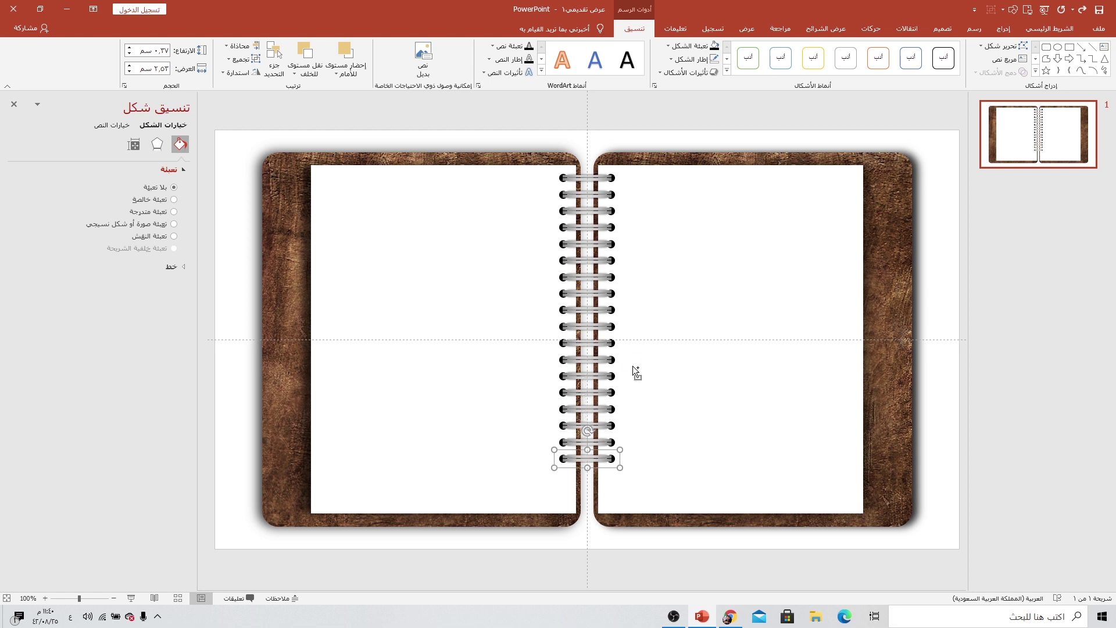
{"action": "key", "text": "ctrl+d"}
{"action": "key", "text": "ctrl+d"}
{"action": "key", "text": "ctrl+d"}
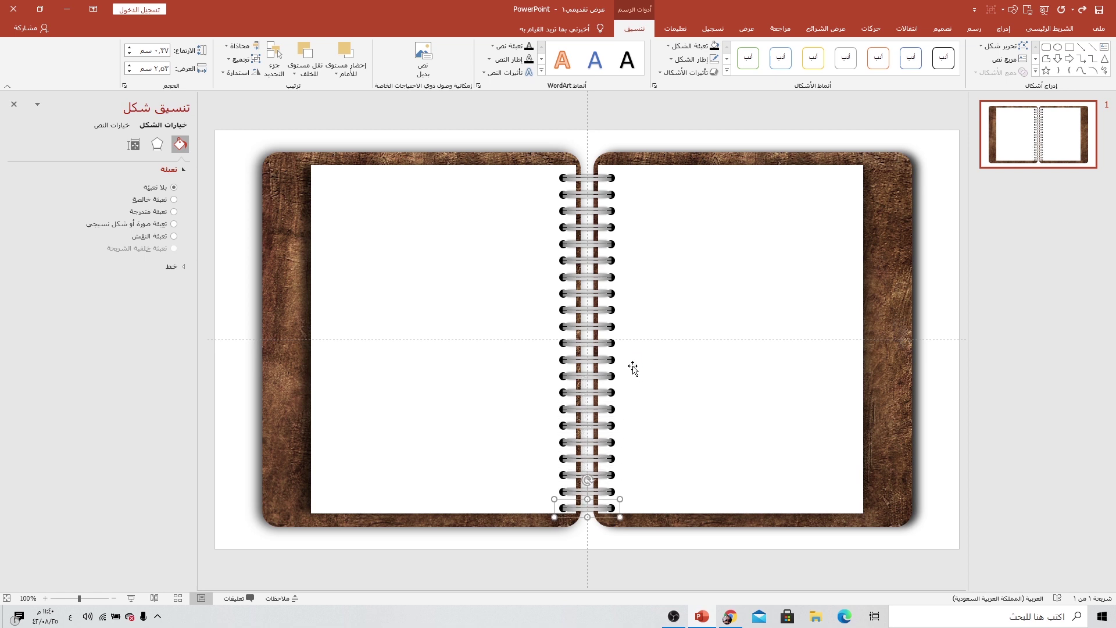
Step: Group all the clasps into one spiral binding and position it on the spine
{"action": "left_click_drag", "start_coordinate": [516, 109], "coordinate": [656, 541]}
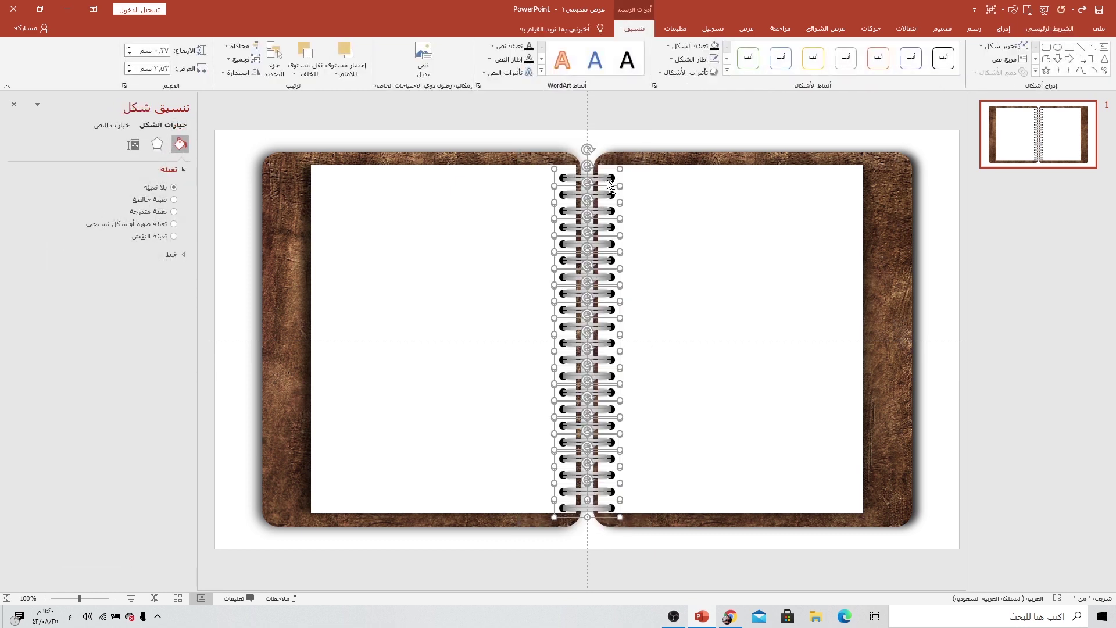
{"action": "key", "text": "ctrl+g"}
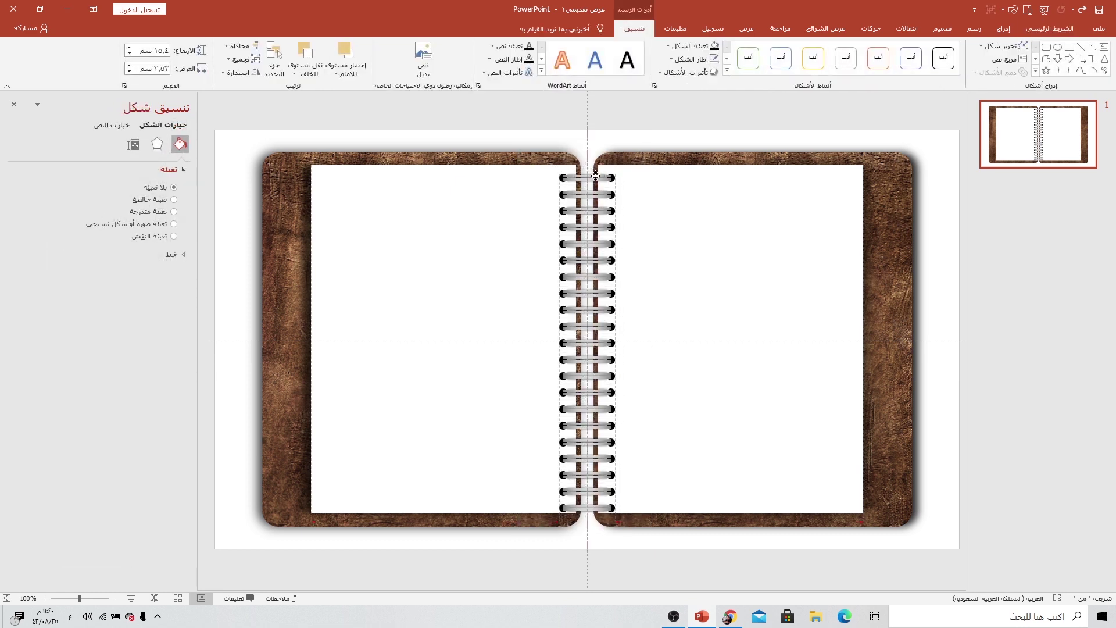
{"action": "left_click_drag", "start_coordinate": [594, 172], "coordinate": [595, 171]}
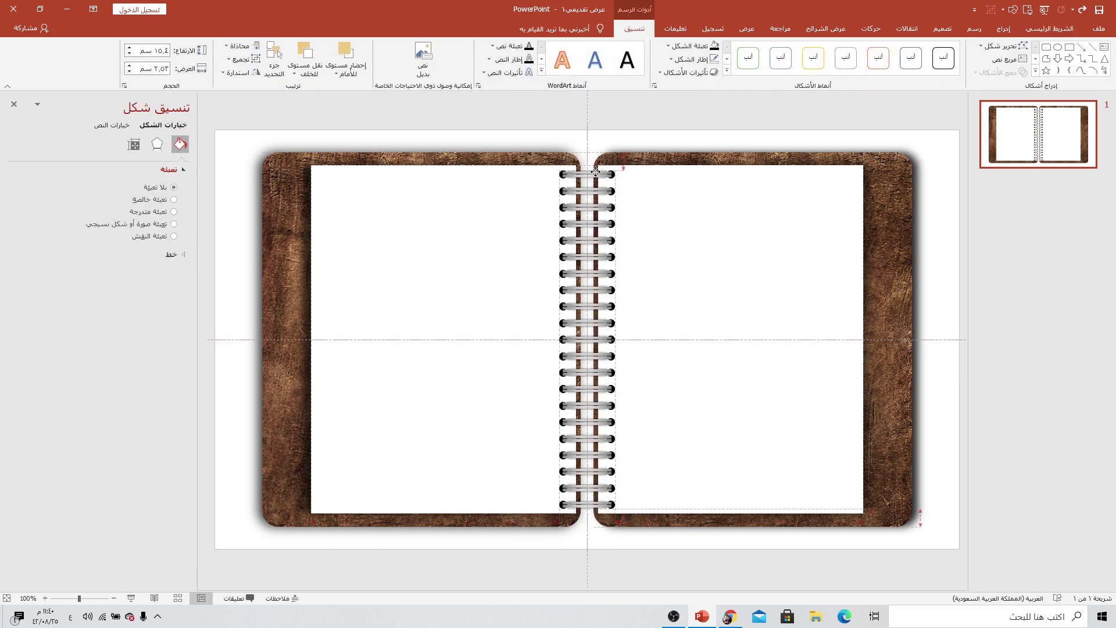
{"action": "left_click", "coordinate": [705, 206]}
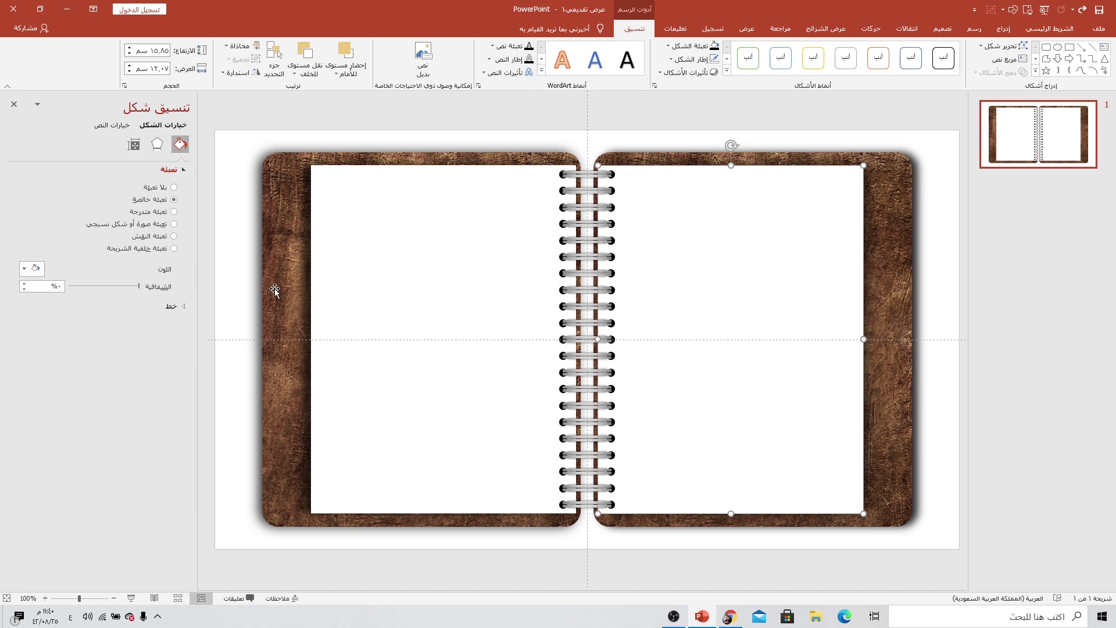
{"action": "left_click", "coordinate": [738, 619]}
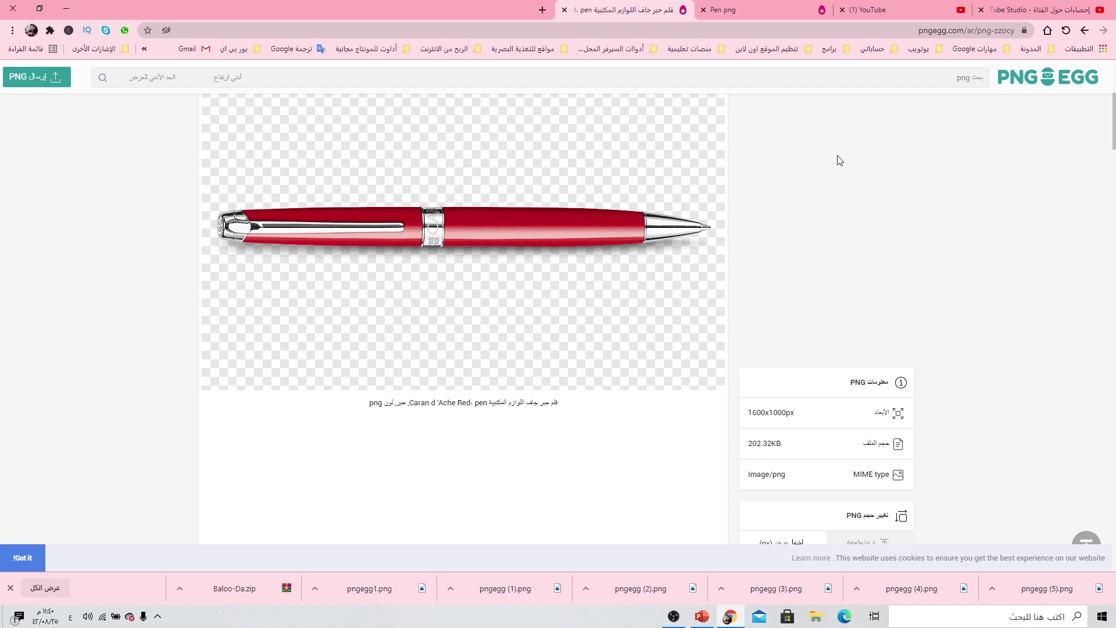
Step: Look over the red pen PNG on PNGEGG, then return to the PowerPoint notebook slide
{"action": "scroll", "coordinate": [833, 193], "scroll_direction": "up", "scroll_amount": 2}
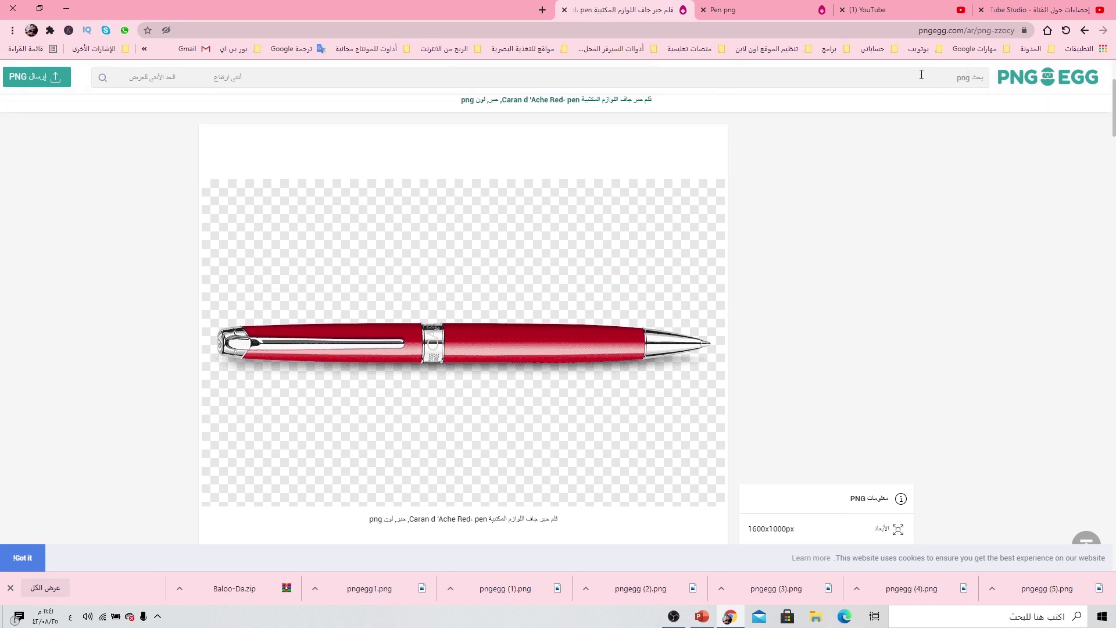
{"action": "scroll", "coordinate": [727, 275], "scroll_direction": "down", "scroll_amount": 2}
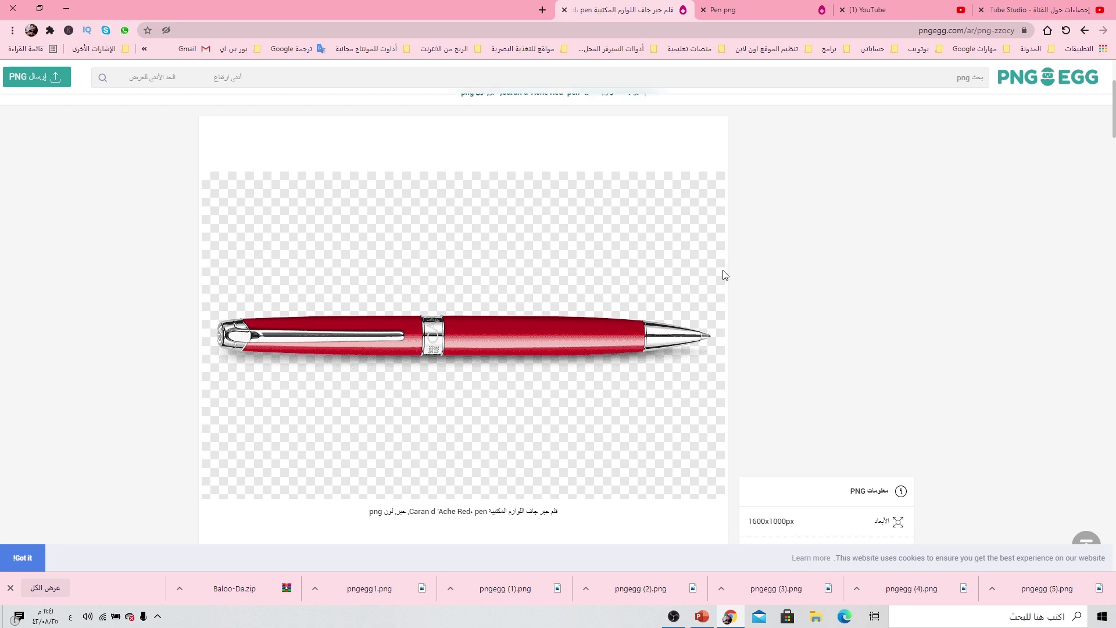
{"action": "left_click", "coordinate": [710, 617]}
Step: Insert the picture pngegg (5).png from the Desktop onto the notebook slide
{"action": "left_click", "coordinate": [996, 34]}
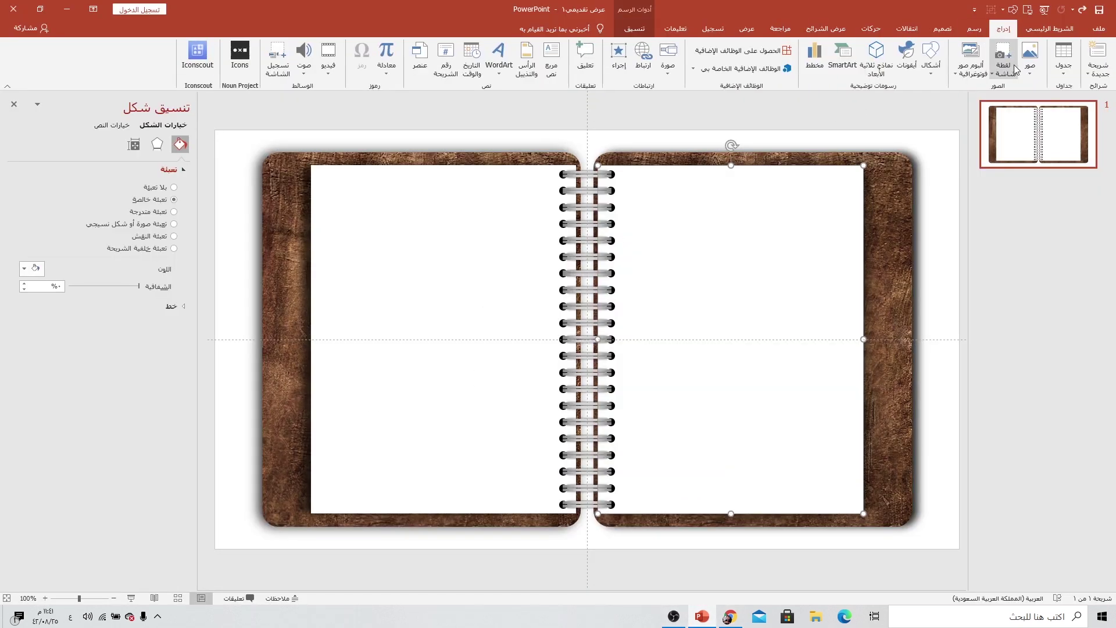
{"action": "left_click", "coordinate": [1029, 58]}
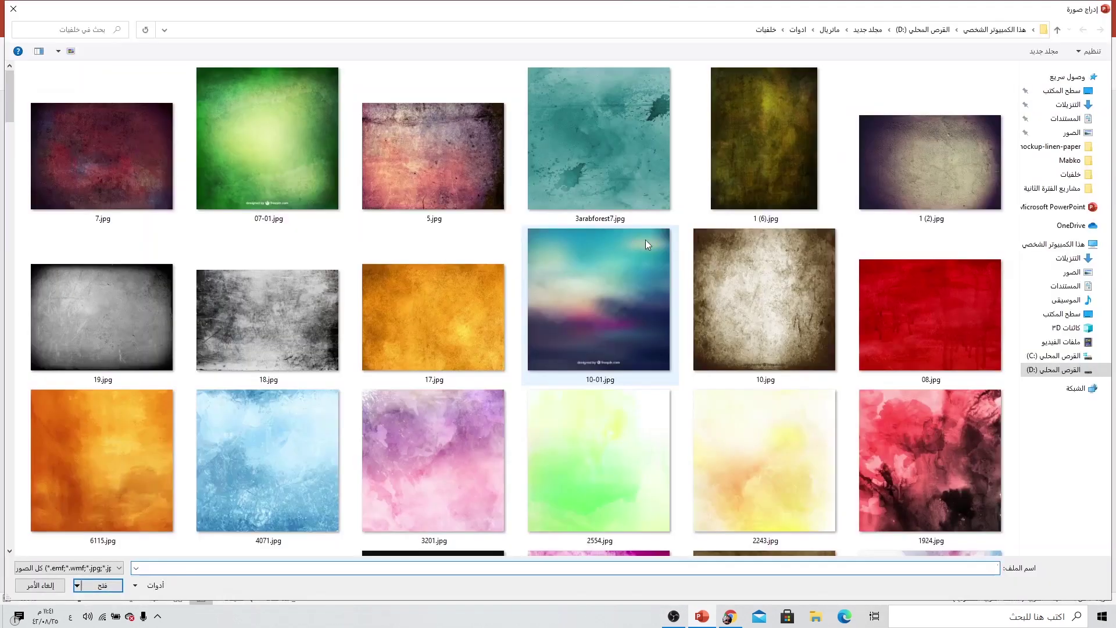
{"action": "left_click", "coordinate": [1073, 90]}
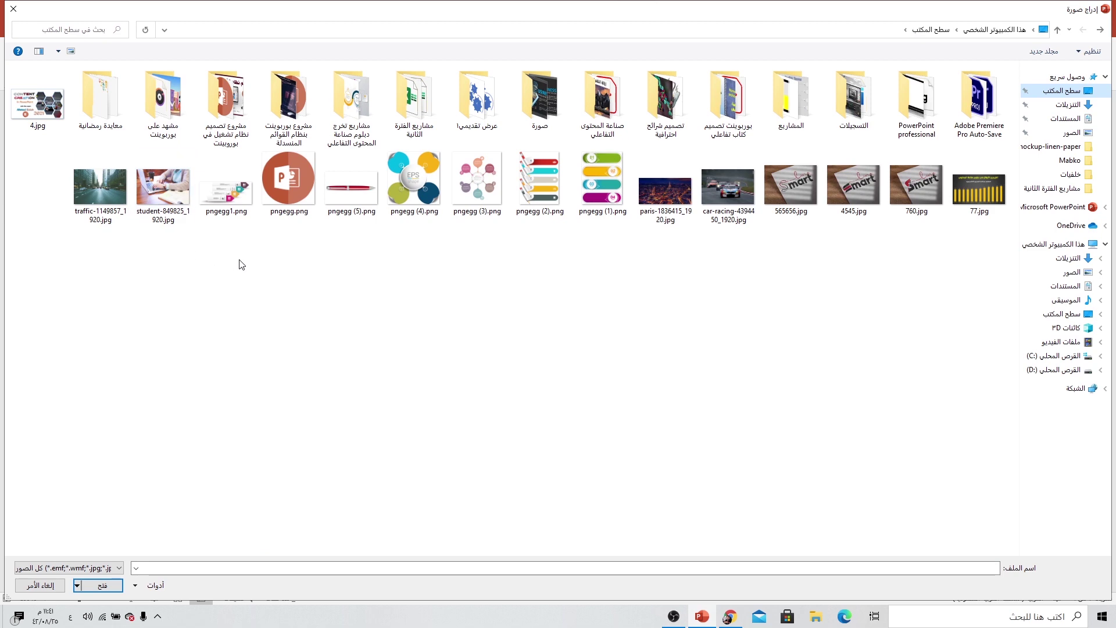
{"action": "left_click", "coordinate": [349, 186]}
{"action": "left_click", "coordinate": [106, 587]}
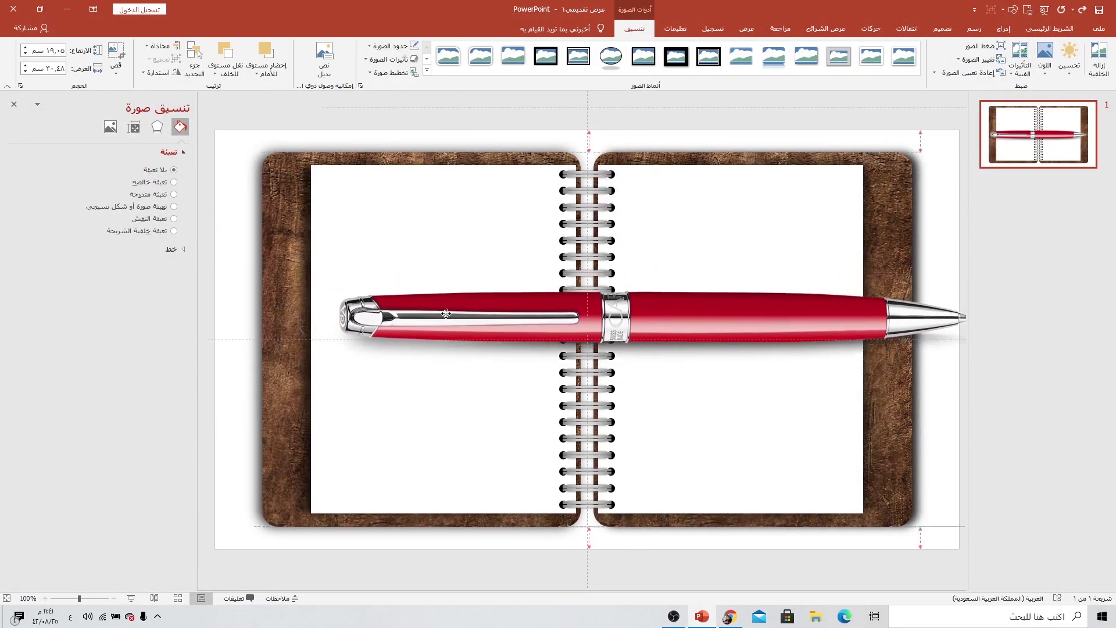
Step: Rotate the red pen upright and move it onto the left page
{"action": "left_click_drag", "start_coordinate": [391, 340], "coordinate": [415, 319]}
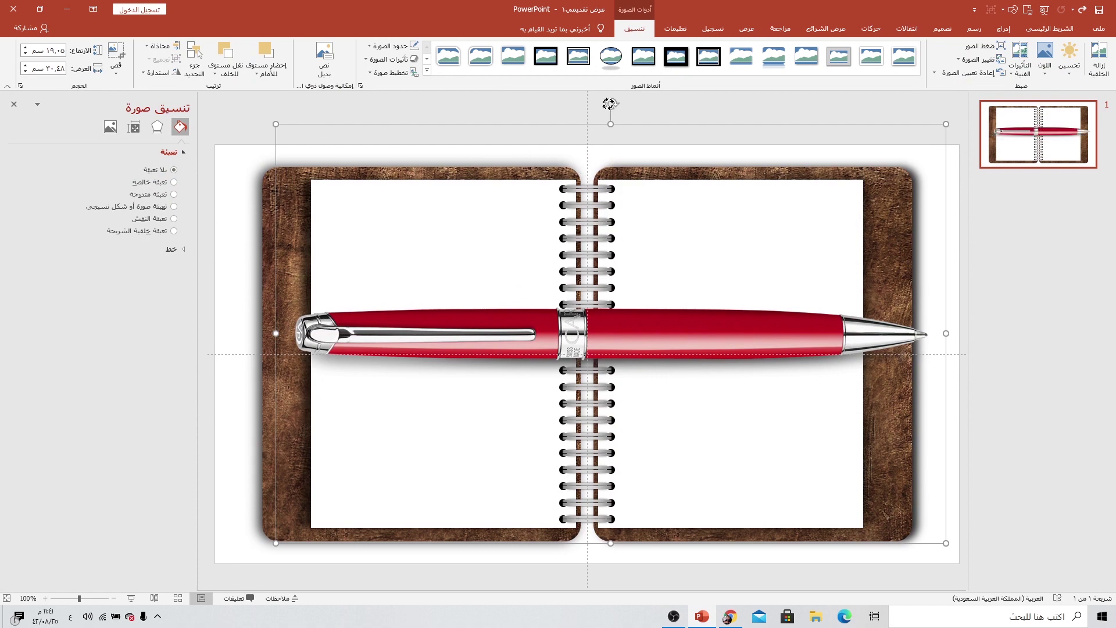
{"action": "left_click_drag", "start_coordinate": [608, 104], "coordinate": [767, 311]}
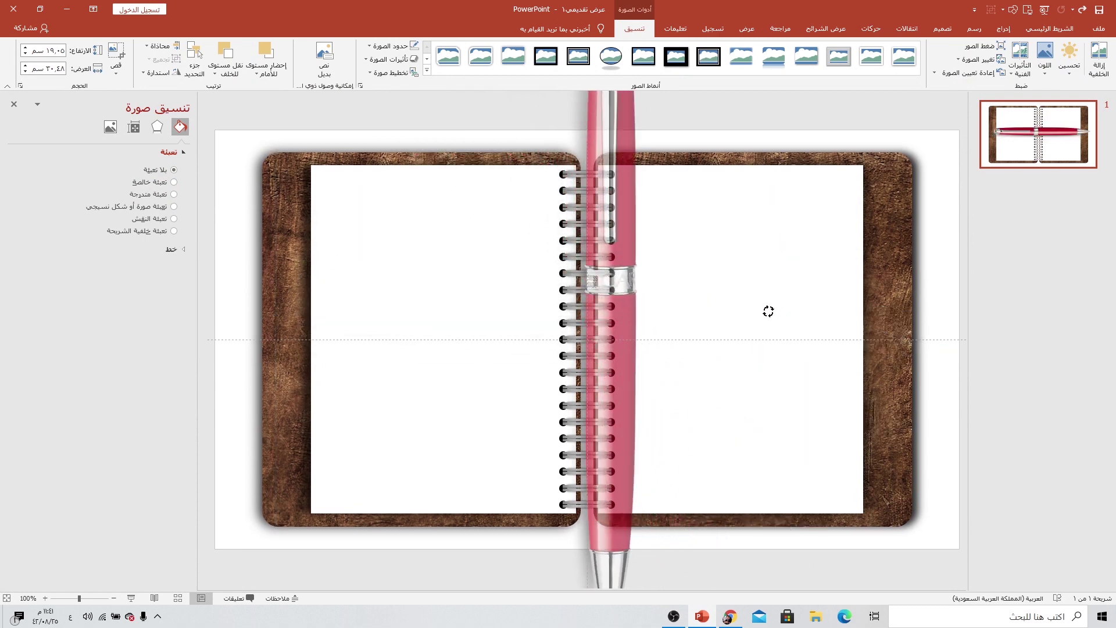
{"action": "left_click_drag", "start_coordinate": [767, 311], "coordinate": [768, 311]}
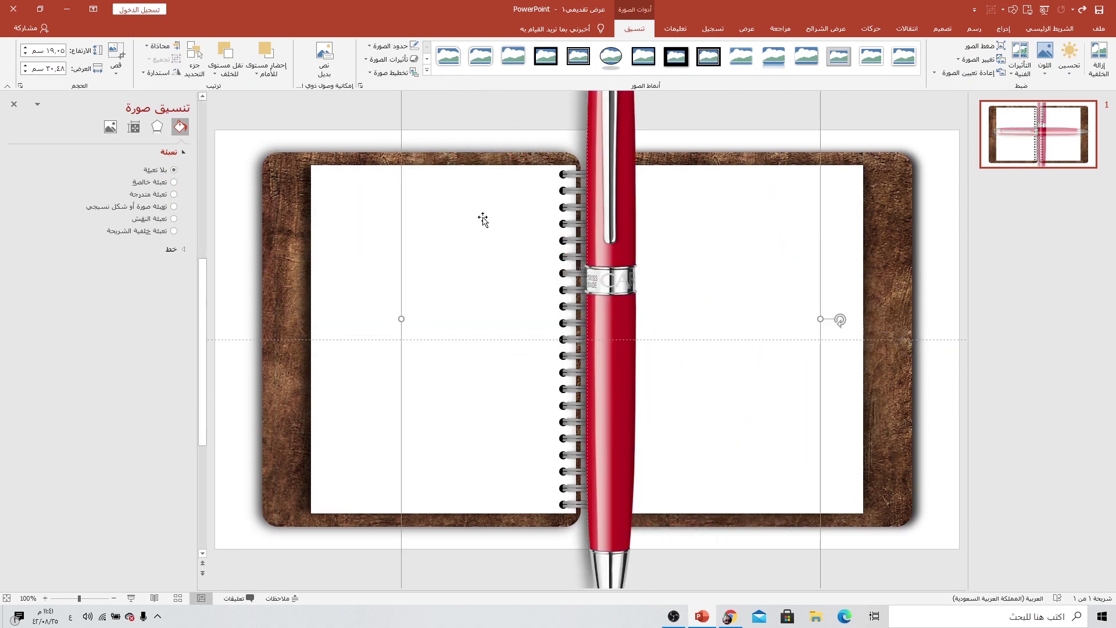
{"action": "scroll", "coordinate": [561, 336], "scroll_direction": "down", "scroll_amount": 2, "text": "ctrl"}
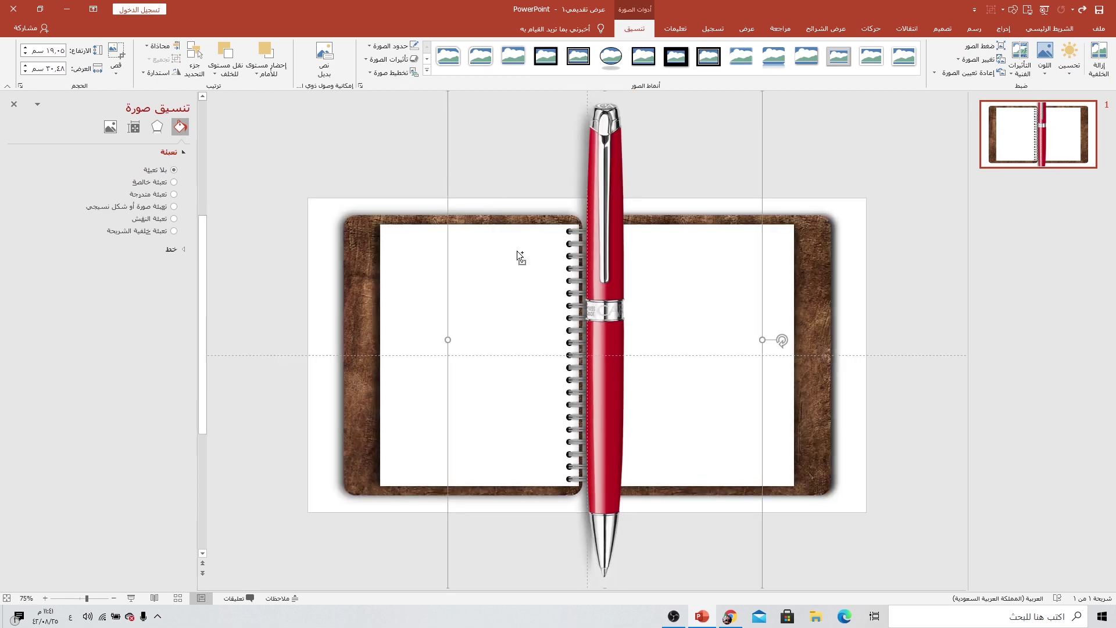
{"action": "mouse_move", "coordinate": [609, 296]}
{"action": "left_mouse_down"}
{"action": "mouse_move", "coordinate": [516, 185]}
{"action": "mouse_move", "coordinate": [527, 281]}
{"action": "mouse_move", "coordinate": [625, 169]}
{"action": "mouse_move", "coordinate": [359, 454]}
{"action": "left_mouse_up"}
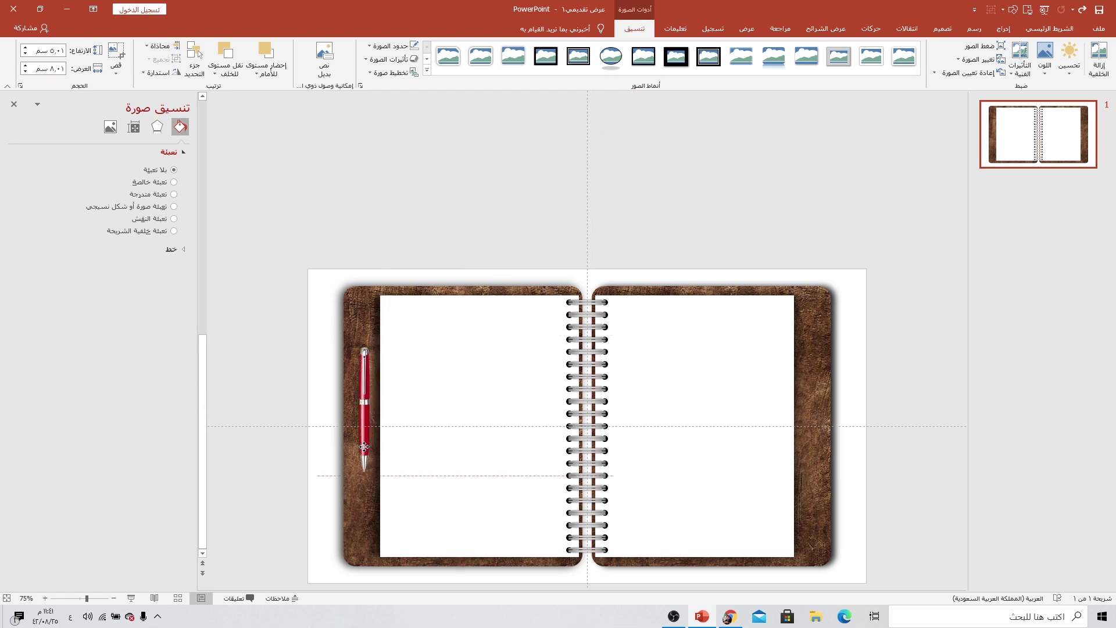
{"action": "scroll", "coordinate": [380, 449], "scroll_direction": "down", "scroll_amount": 2}
{"action": "scroll", "coordinate": [417, 422], "scroll_direction": "up", "scroll_amount": 2, "text": "ctrl"}
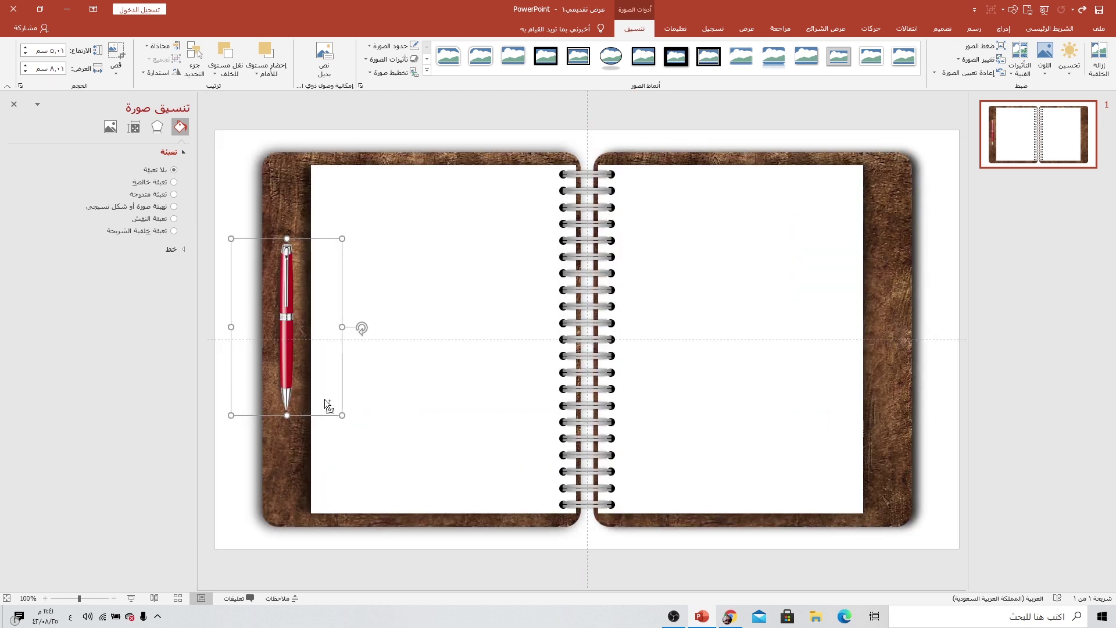
Step: Lengthen and raise the pen along the left cover edge, then place a copy beside the spiral
{"action": "left_click_drag", "start_coordinate": [342, 415], "coordinate": [362, 429]}
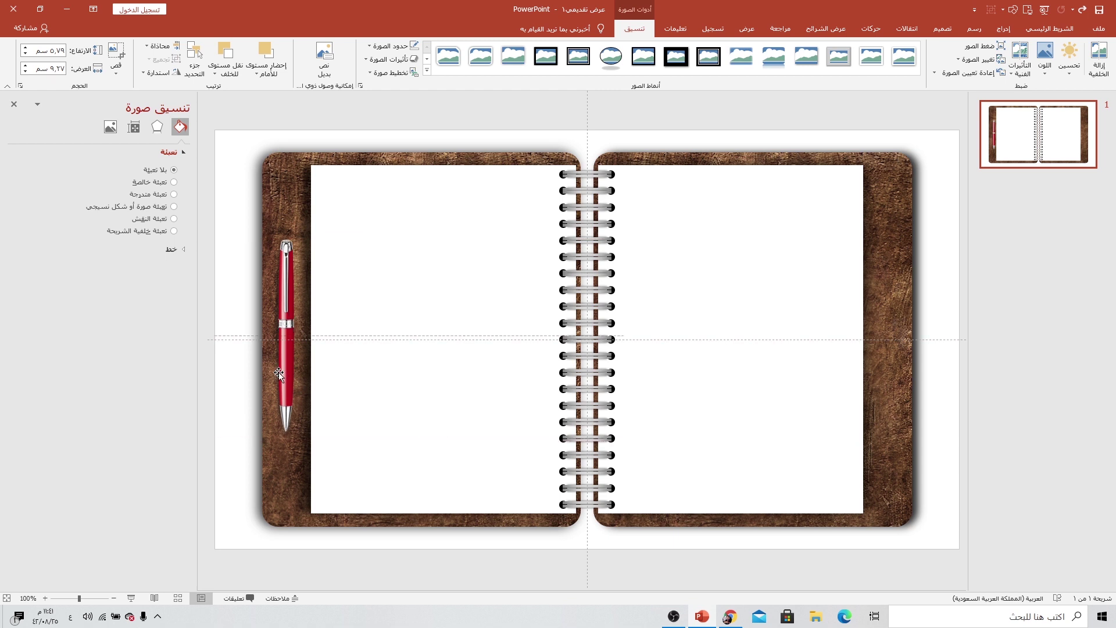
{"action": "left_click_drag", "start_coordinate": [278, 375], "coordinate": [279, 371]}
{"action": "left_click_drag", "start_coordinate": [291, 309], "coordinate": [561, 293], "text": "ctrl"}
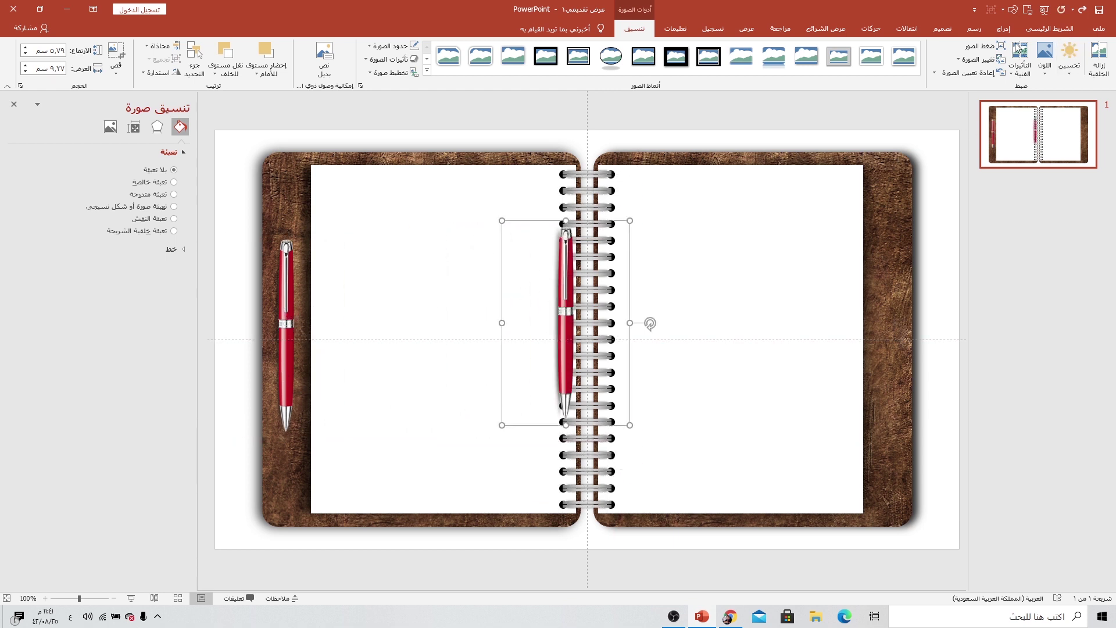
{"action": "left_click", "coordinate": [1003, 29]}
Step: Draw a rectangle over the left pen's clip and narrow it into a thin band
{"action": "left_click", "coordinate": [936, 79]}
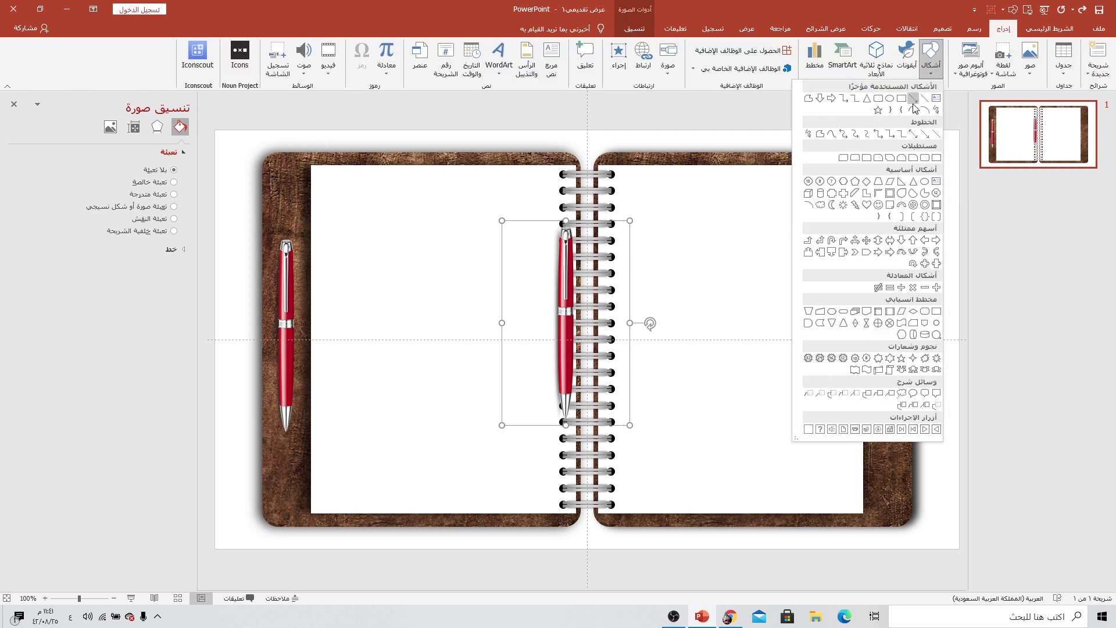
{"action": "left_click", "coordinate": [906, 105]}
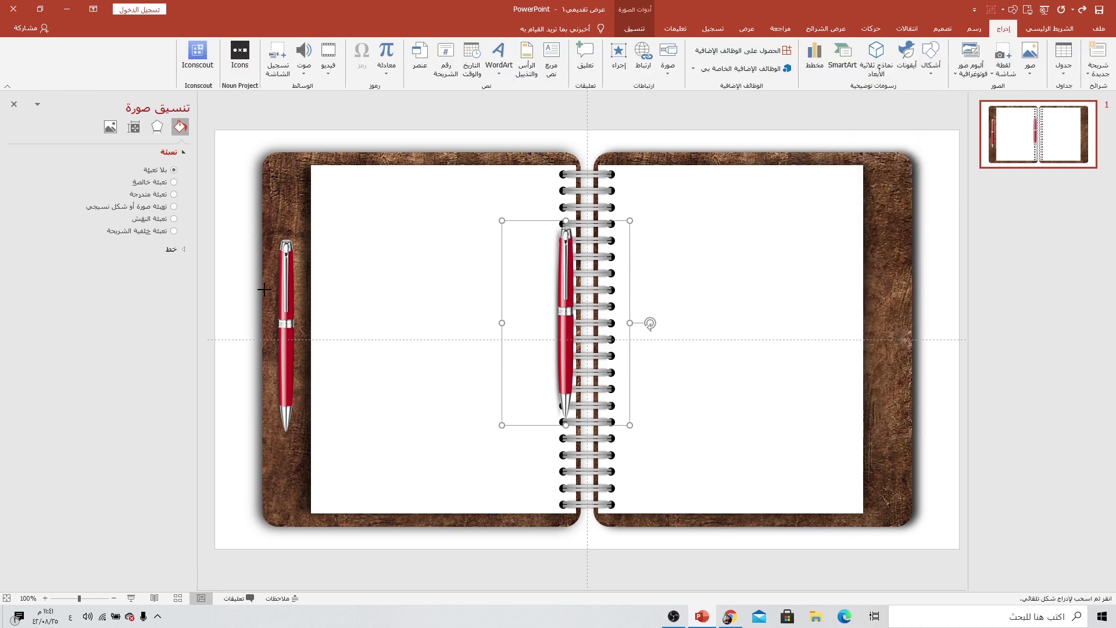
{"action": "left_click_drag", "start_coordinate": [262, 289], "coordinate": [307, 302]}
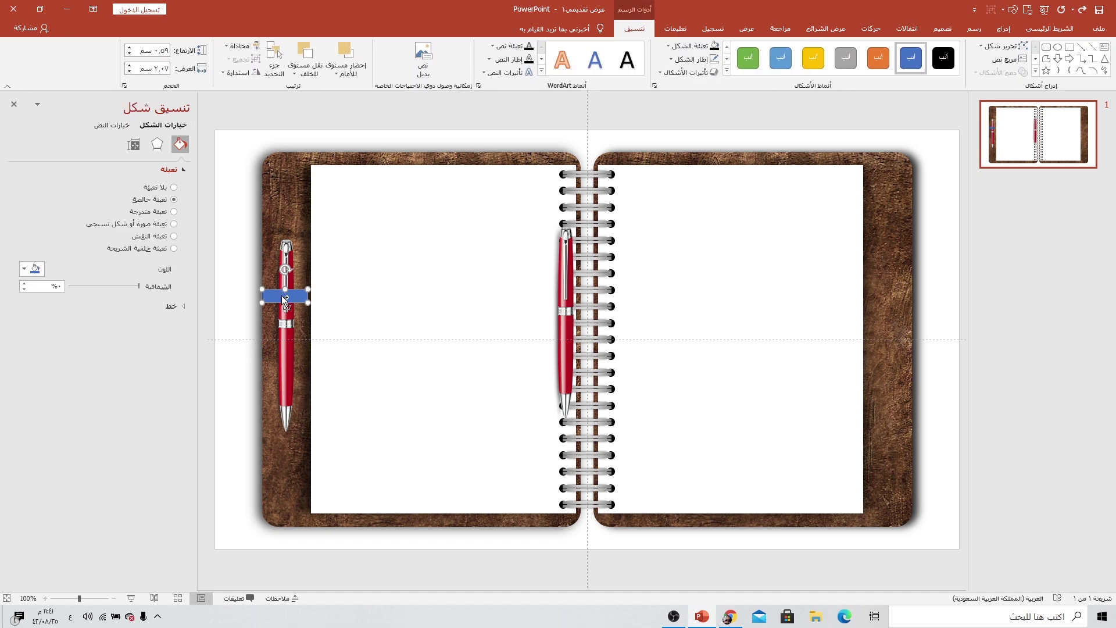
{"action": "scroll", "coordinate": [284, 297], "scroll_direction": "up", "scroll_amount": 2, "text": "ctrl"}
{"action": "scroll", "coordinate": [281, 295], "scroll_direction": "up", "scroll_amount": 3, "text": "ctrl"}
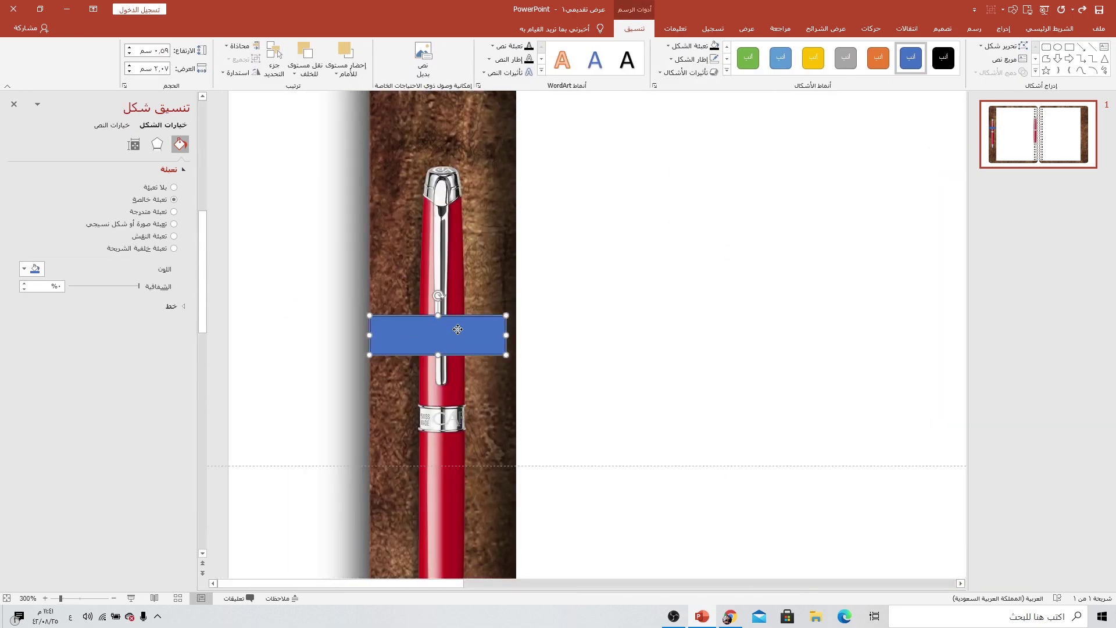
{"action": "left_click_drag", "start_coordinate": [458, 329], "coordinate": [459, 316]}
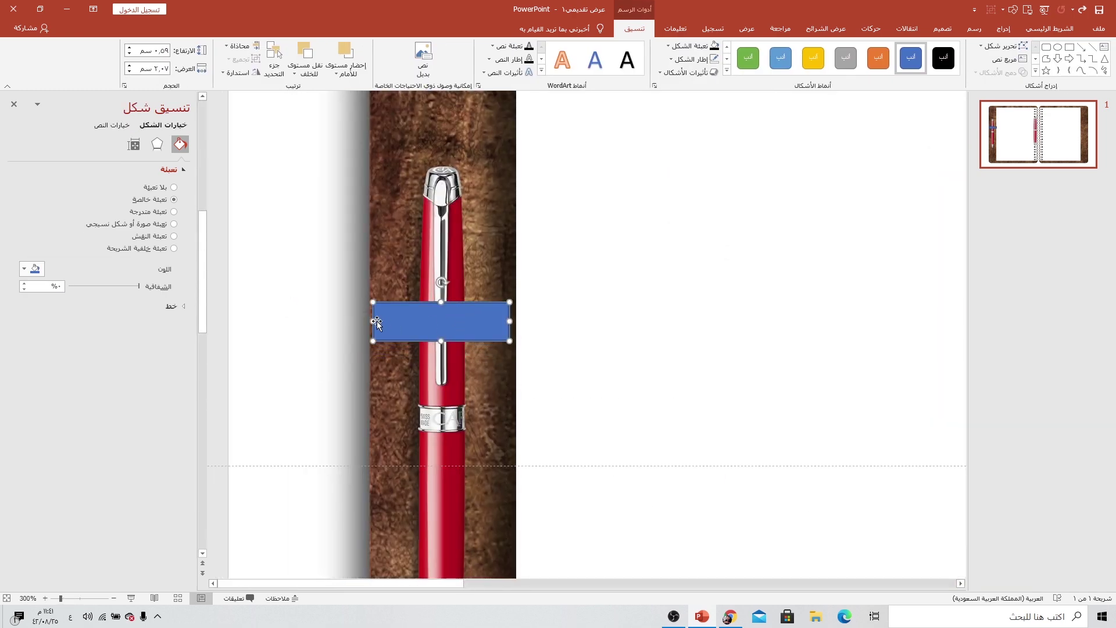
{"action": "left_click_drag", "start_coordinate": [373, 321], "coordinate": [388, 321]}
{"action": "left_click_drag", "start_coordinate": [509, 321], "coordinate": [473, 317]}
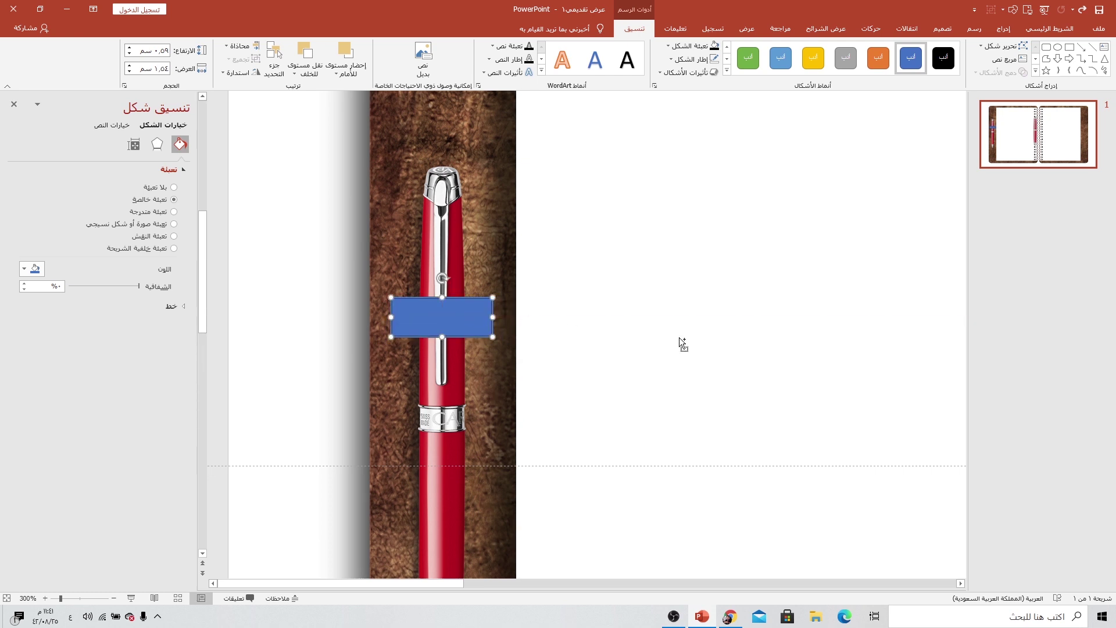
Step: Copy the spiral ring's grey gradient onto the band with Format Painter
{"action": "scroll", "coordinate": [680, 343], "scroll_direction": "down", "scroll_amount": 5, "text": "ctrl"}
{"action": "left_click", "coordinate": [792, 213]}
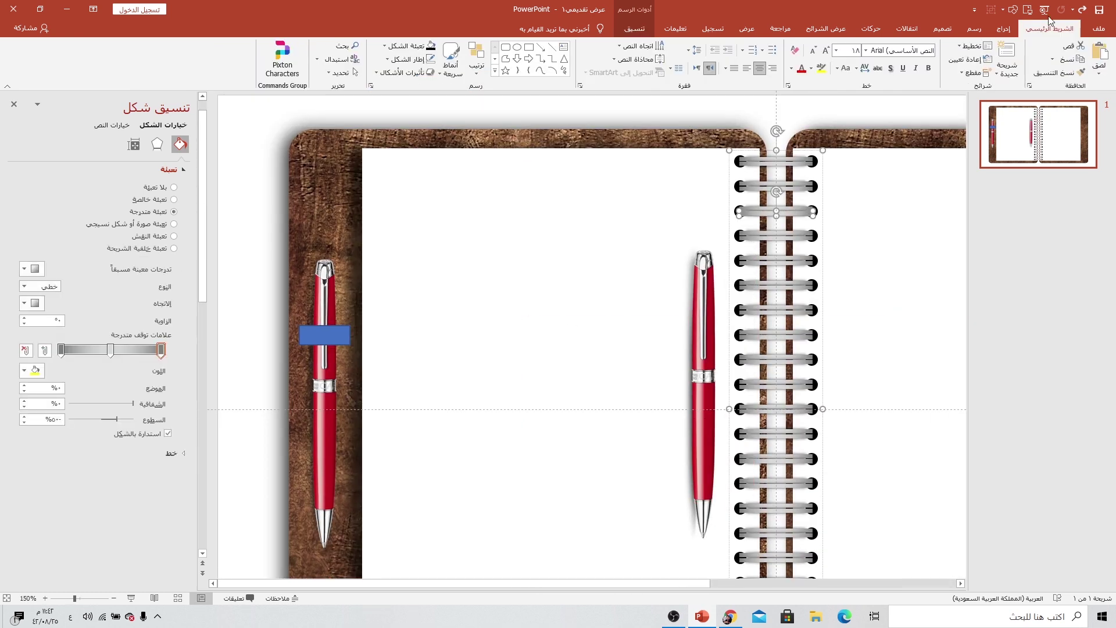
{"action": "left_click", "coordinate": [1057, 73]}
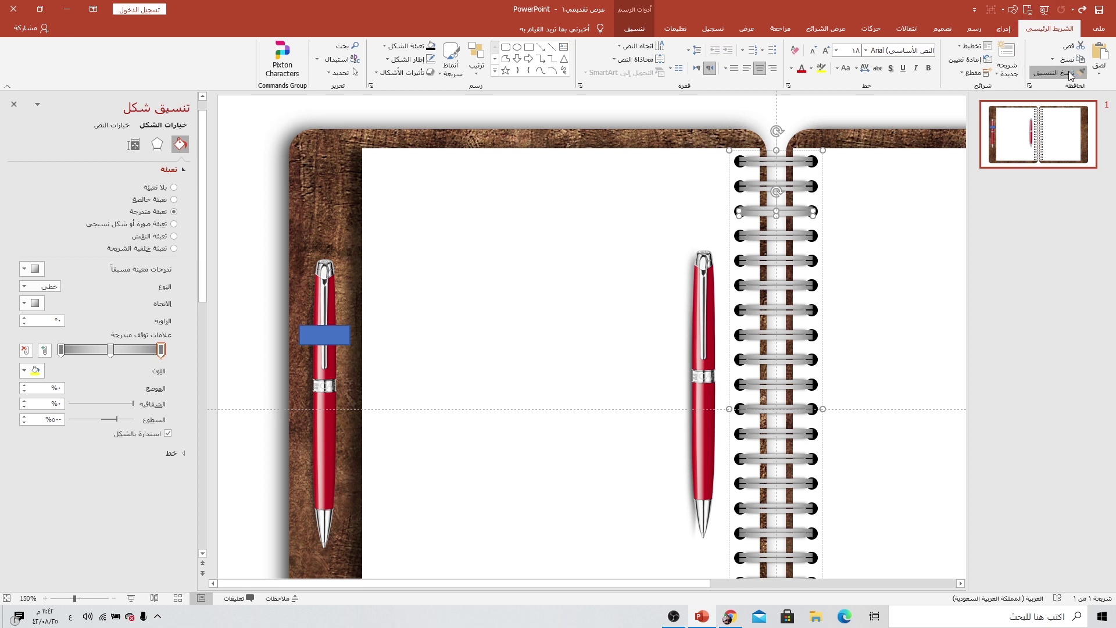
{"action": "left_click", "coordinate": [326, 336]}
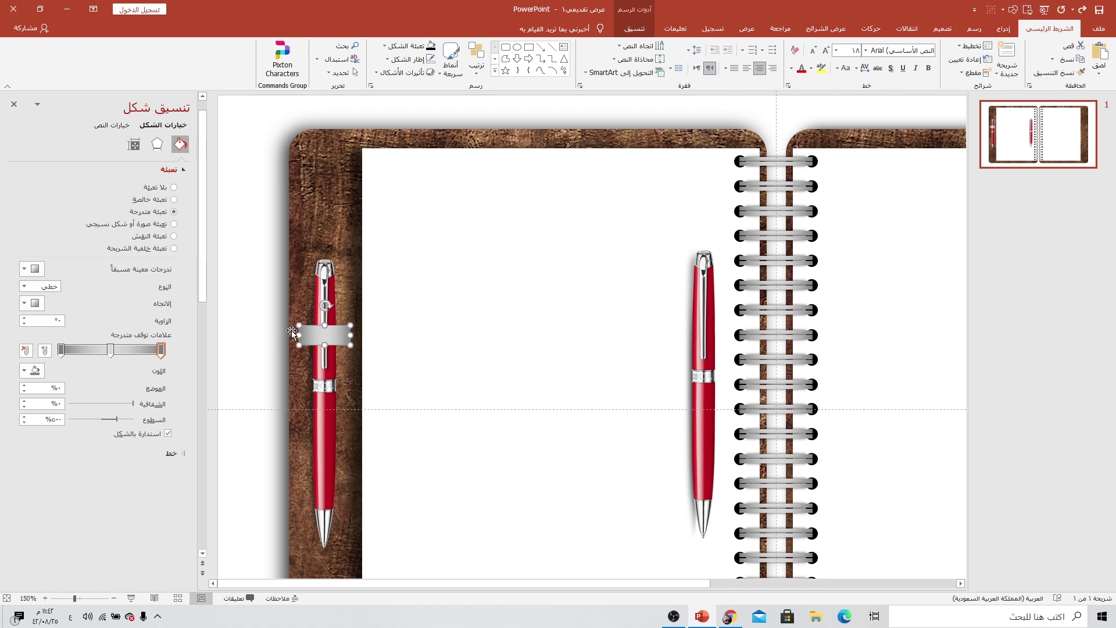
{"action": "left_click", "coordinate": [352, 362]}
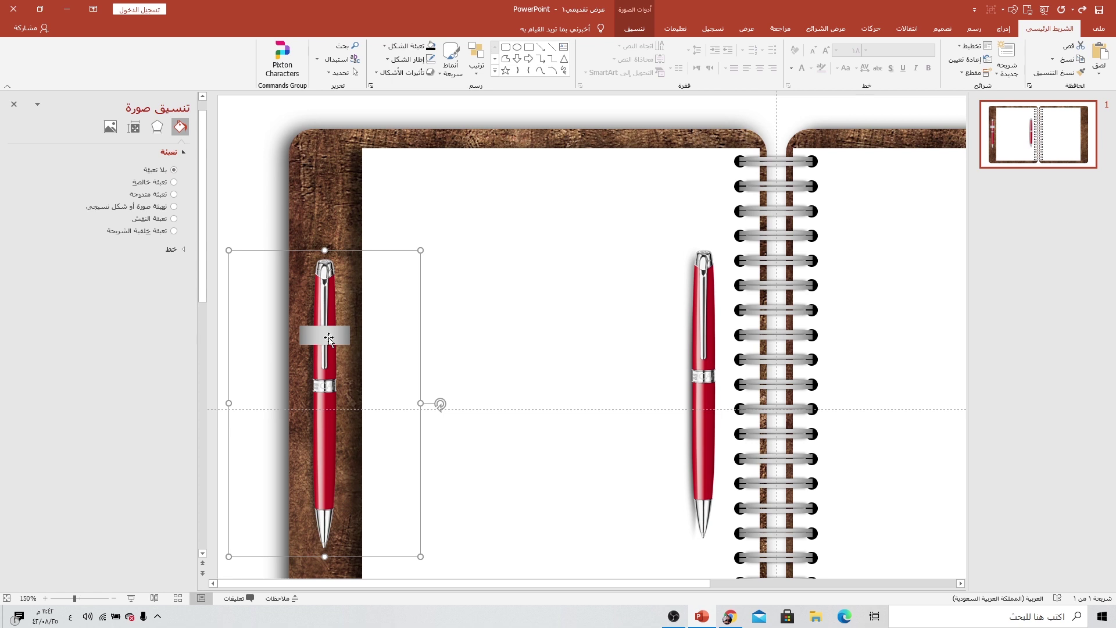
Step: Set the grey band's shadow to 15% transparency and 10 pt blur
{"action": "left_click", "coordinate": [328, 338]}
{"action": "left_click", "coordinate": [157, 144]}
{"action": "left_click", "coordinate": [172, 169]}
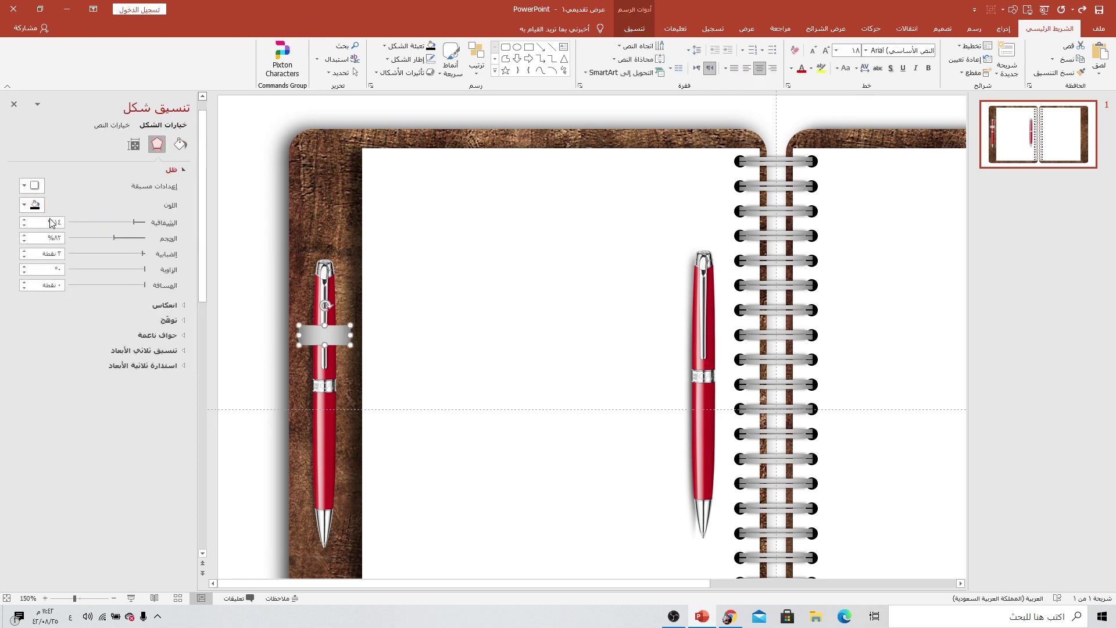
{"action": "left_click_drag", "start_coordinate": [140, 226], "coordinate": [132, 224]}
{"action": "left_click_drag", "start_coordinate": [139, 254], "coordinate": [135, 257]}
Step: Move the spare pen copy to the centre of the left page and start cropping it
{"action": "left_click", "coordinate": [335, 347]}
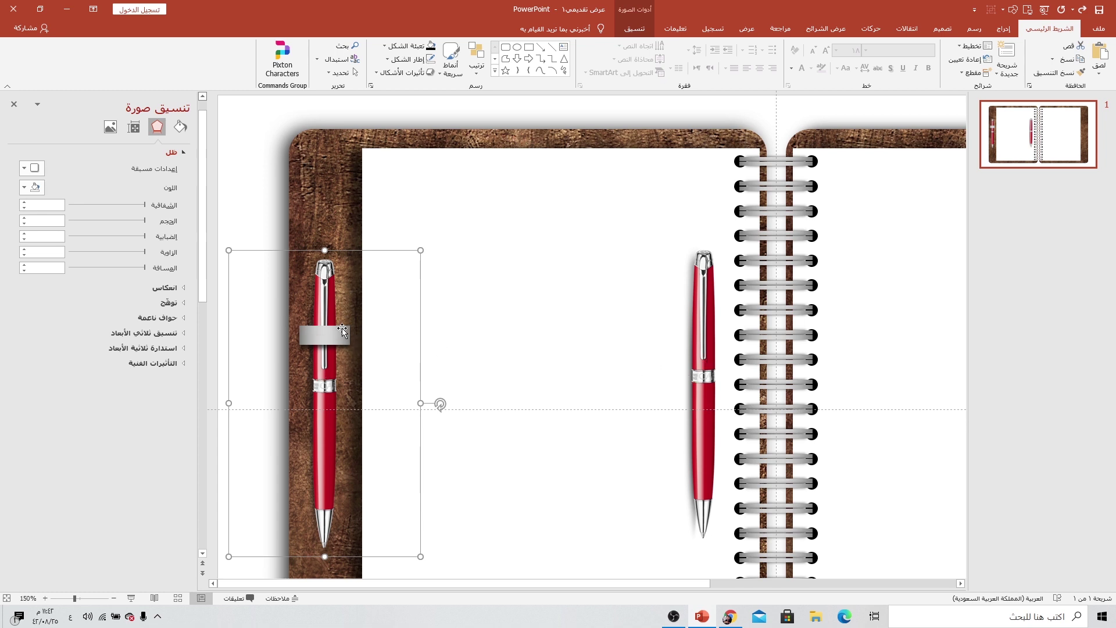
{"action": "left_click_drag", "start_coordinate": [704, 340], "coordinate": [551, 310]}
{"action": "left_click", "coordinate": [634, 29]}
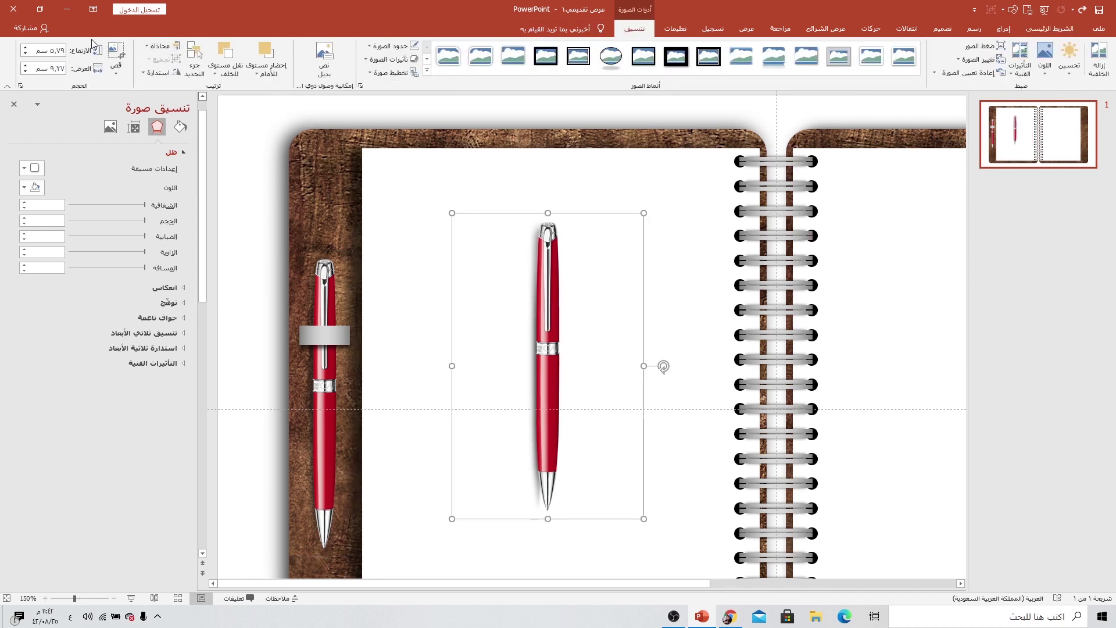
{"action": "left_click", "coordinate": [115, 55]}
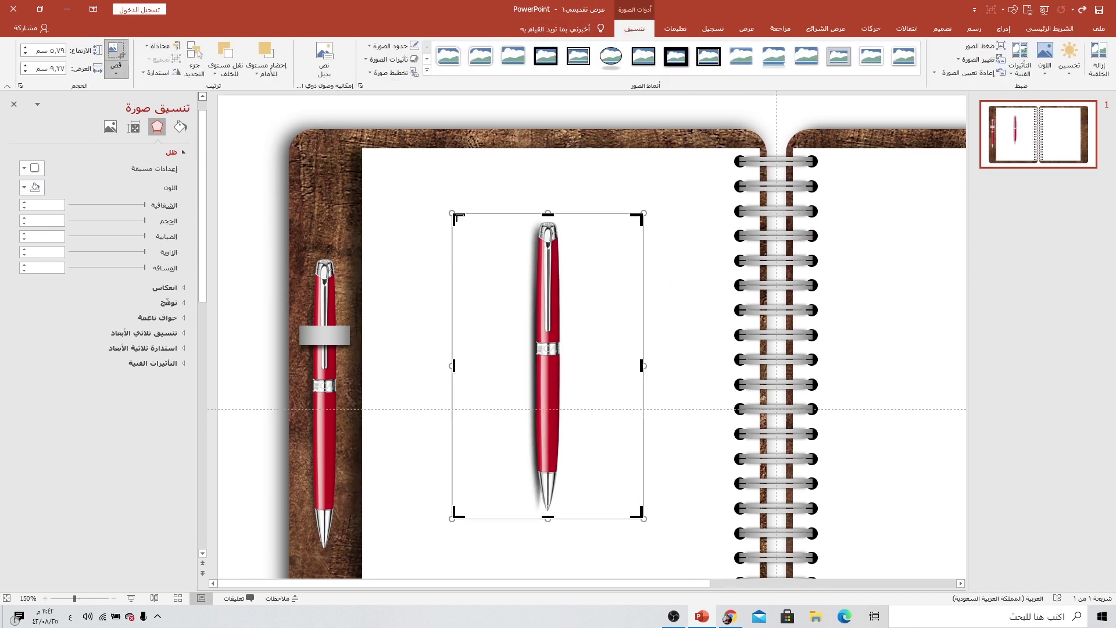
Step: Crop the spare pen copy down to a small sliver of its clip
{"action": "left_click_drag", "start_coordinate": [457, 217], "coordinate": [543, 289]}
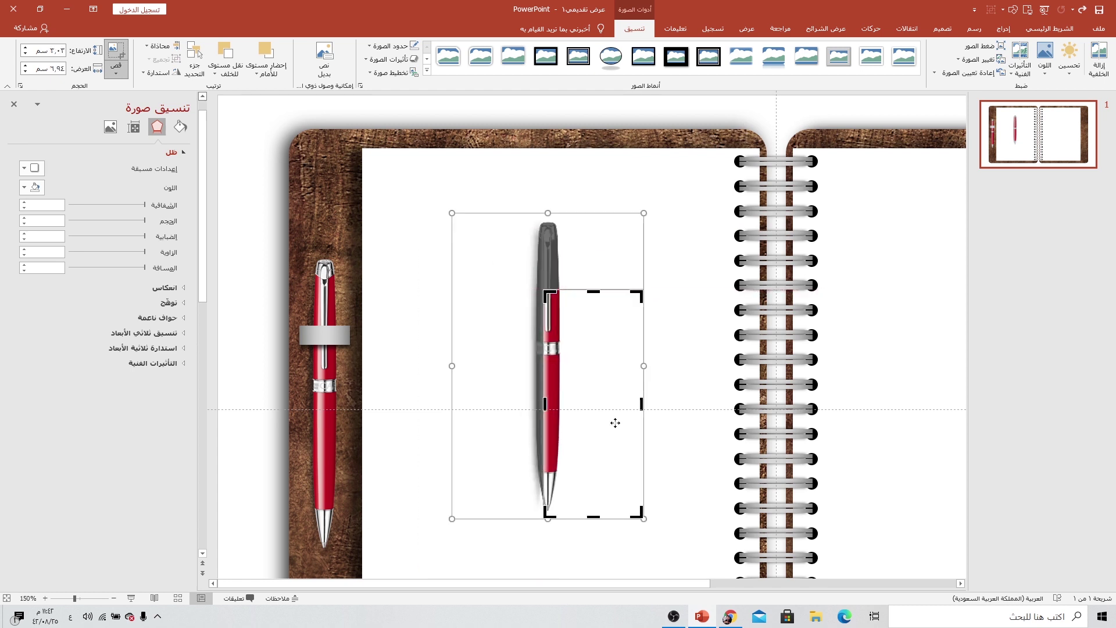
{"action": "mouse_move", "coordinate": [643, 518]}
{"action": "left_mouse_down"}
{"action": "mouse_move", "coordinate": [552, 314]}
{"action": "mouse_move", "coordinate": [590, 334]}
{"action": "left_mouse_up"}
{"action": "scroll", "coordinate": [555, 310], "scroll_direction": "up", "scroll_amount": 5}
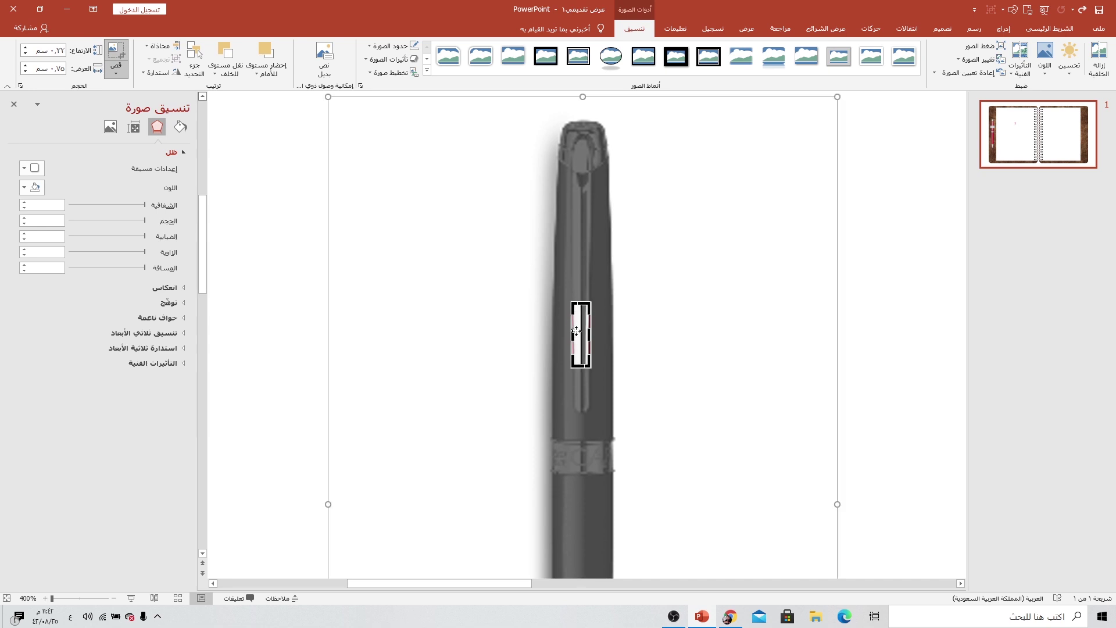
{"action": "left_click", "coordinate": [116, 53]}
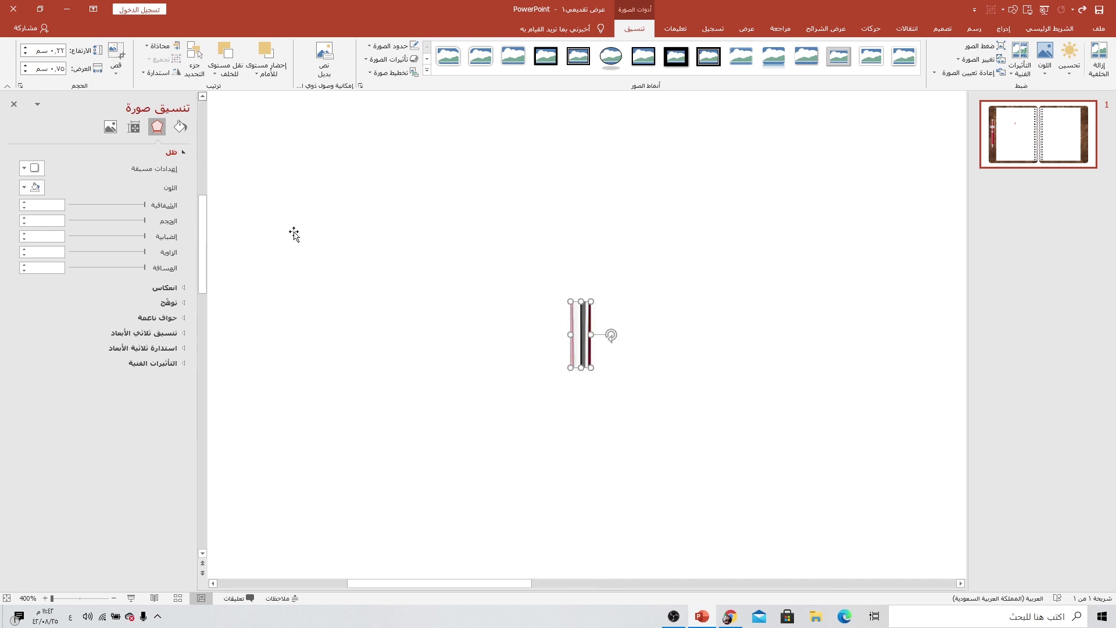
{"action": "scroll", "coordinate": [584, 337], "scroll_direction": "down", "scroll_amount": 2, "text": "ctrl"}
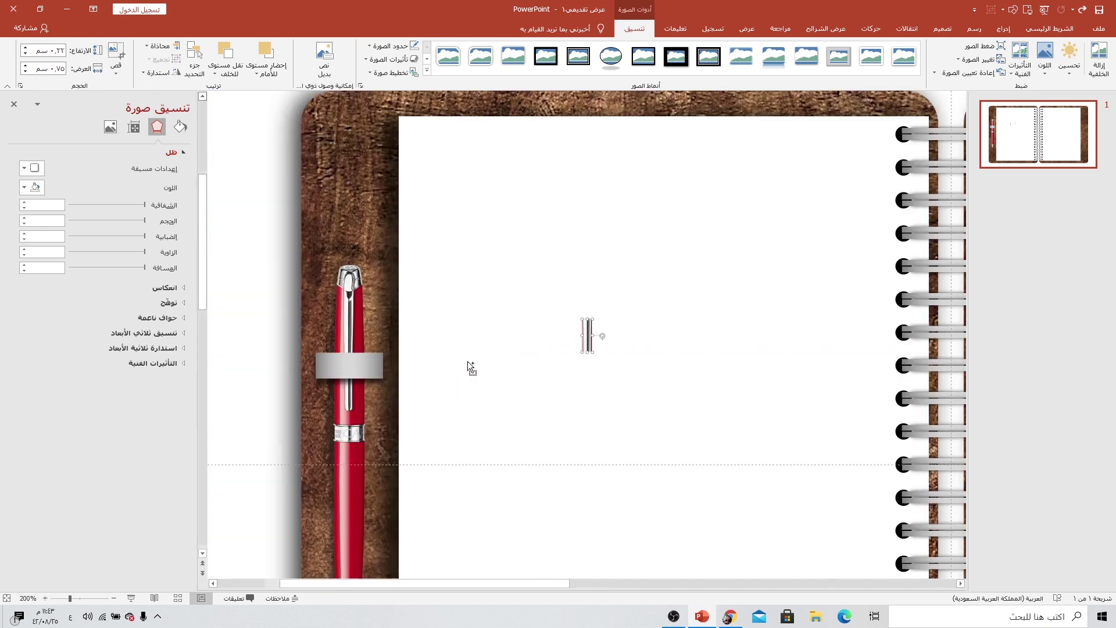
Step: Lay the clip piece over the grey band, bring it to front, and nudge it into line
{"action": "left_click_drag", "start_coordinate": [585, 334], "coordinate": [346, 358]}
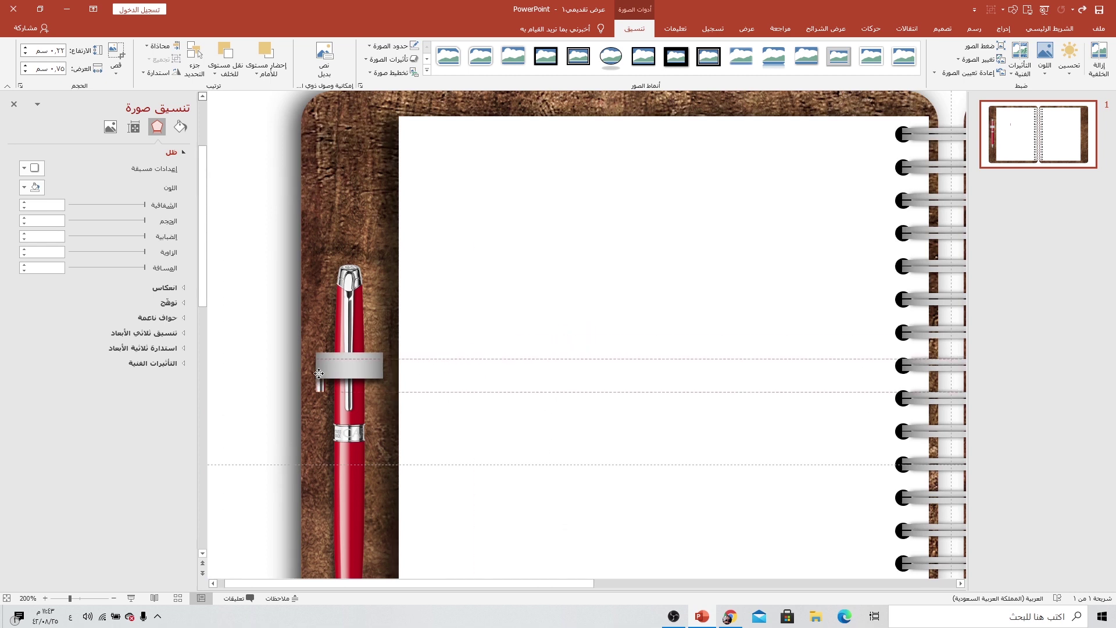
{"action": "left_click", "coordinate": [266, 71]}
{"action": "left_click", "coordinate": [256, 103]}
{"action": "scroll", "coordinate": [393, 376], "scroll_direction": "up", "scroll_amount": 2, "text": "ctrl"}
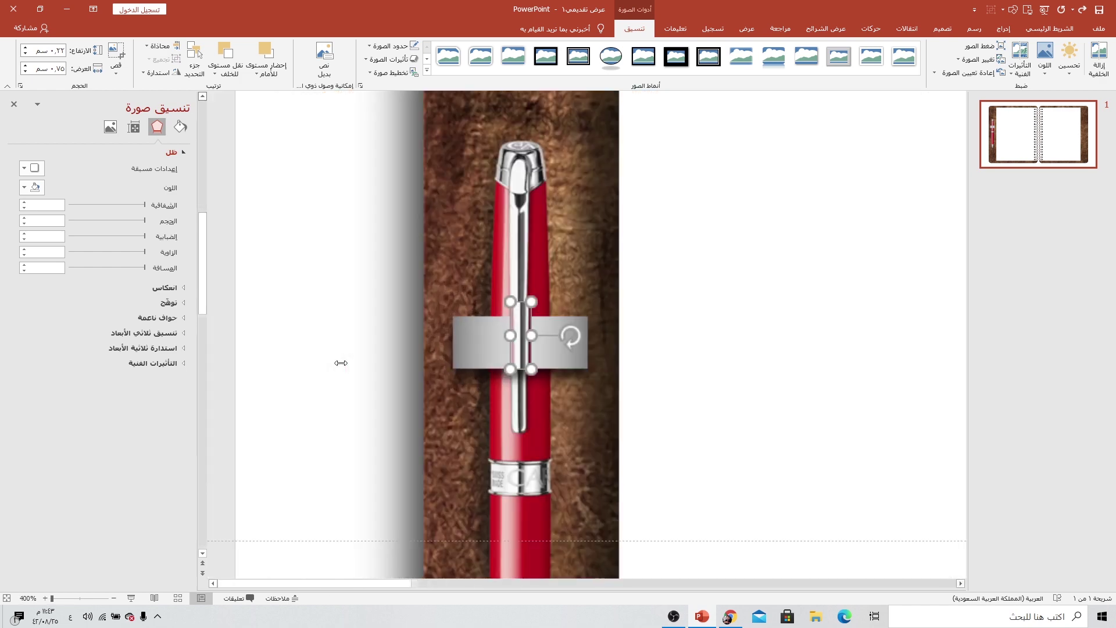
{"action": "left_click_drag", "start_coordinate": [519, 327], "coordinate": [517, 323]}
{"action": "left_click", "coordinate": [529, 329]}
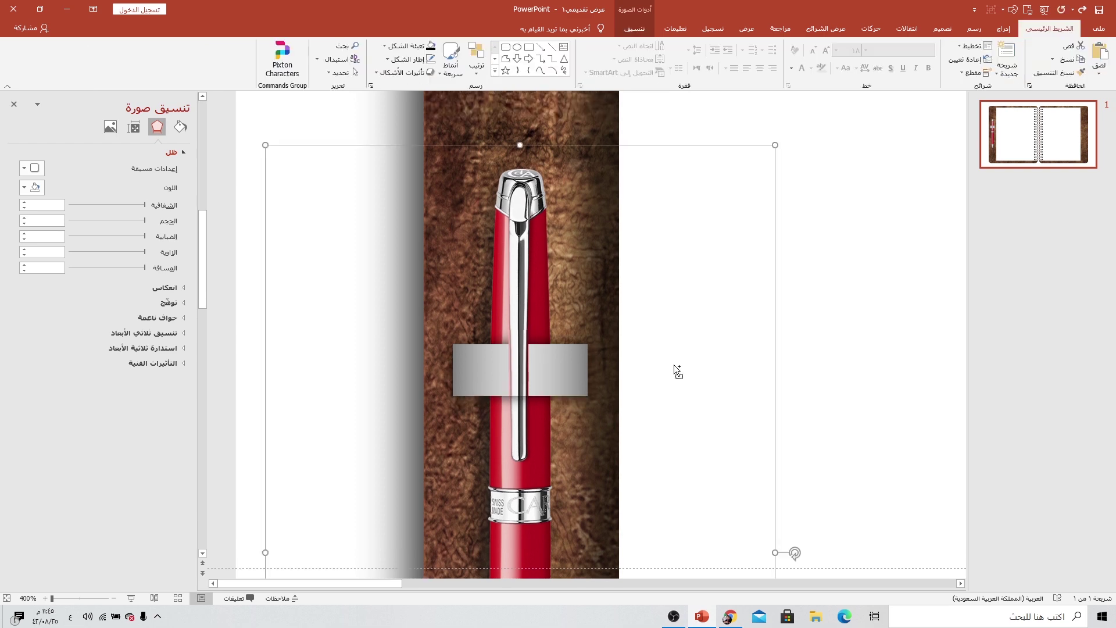
{"action": "scroll", "coordinate": [675, 365], "scroll_direction": "down", "scroll_amount": 5, "text": "ctrl"}
Step: Draw a rounded-rectangle tab near the top of the right page and round its corner more
{"action": "left_click", "coordinate": [580, 524]}
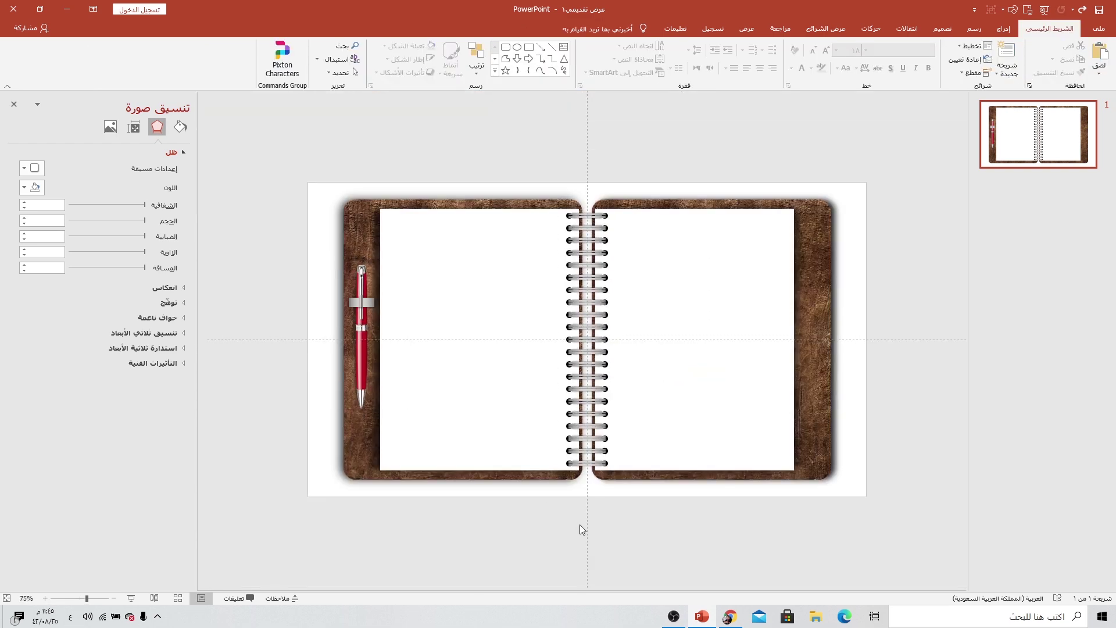
{"action": "scroll", "coordinate": [739, 472], "scroll_direction": "up", "scroll_amount": 3, "text": "ctrl"}
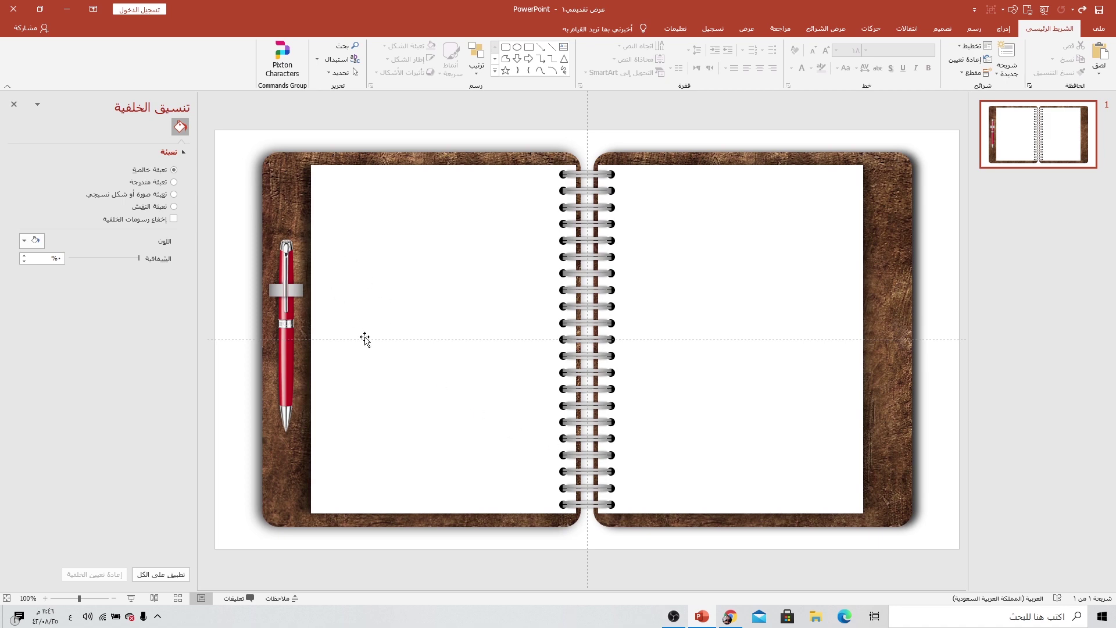
{"action": "left_click", "coordinate": [1004, 29]}
{"action": "left_click", "coordinate": [932, 67]}
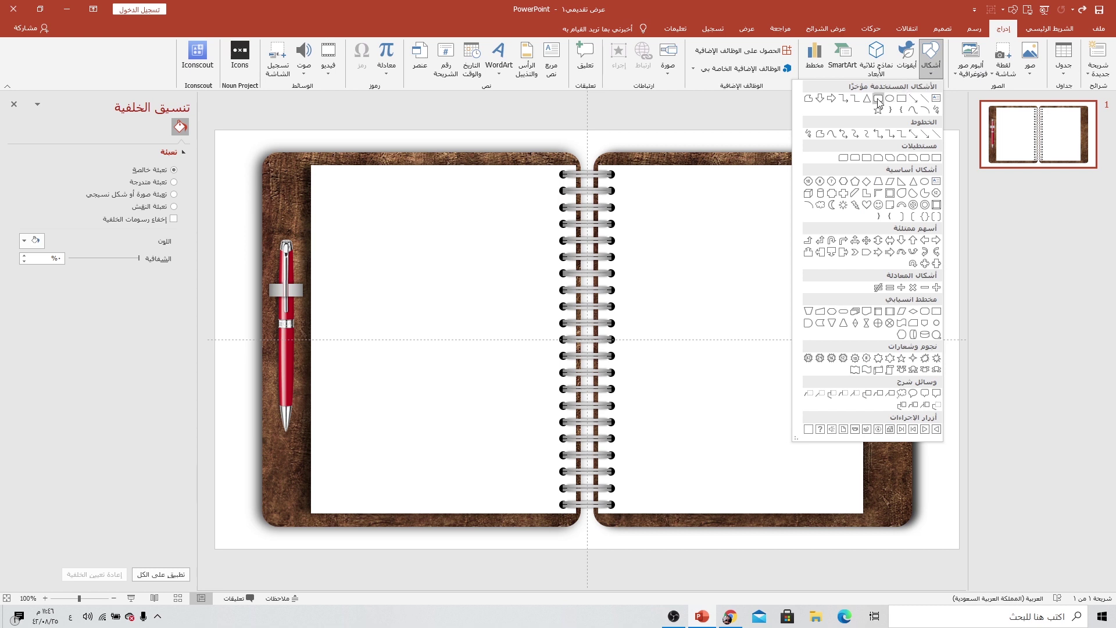
{"action": "left_click", "coordinate": [843, 157]}
{"action": "left_click_drag", "start_coordinate": [747, 204], "coordinate": [816, 228]}
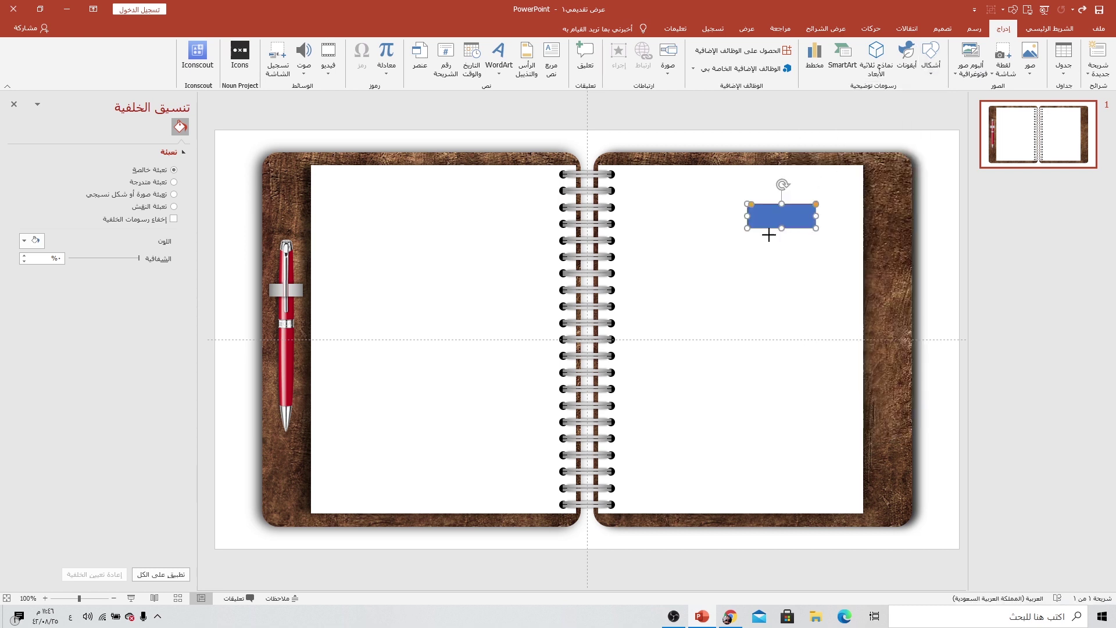
{"action": "scroll", "coordinate": [776, 218], "scroll_direction": "up", "scroll_amount": 3}
{"action": "scroll", "coordinate": [776, 219], "scroll_direction": "up", "scroll_amount": 3}
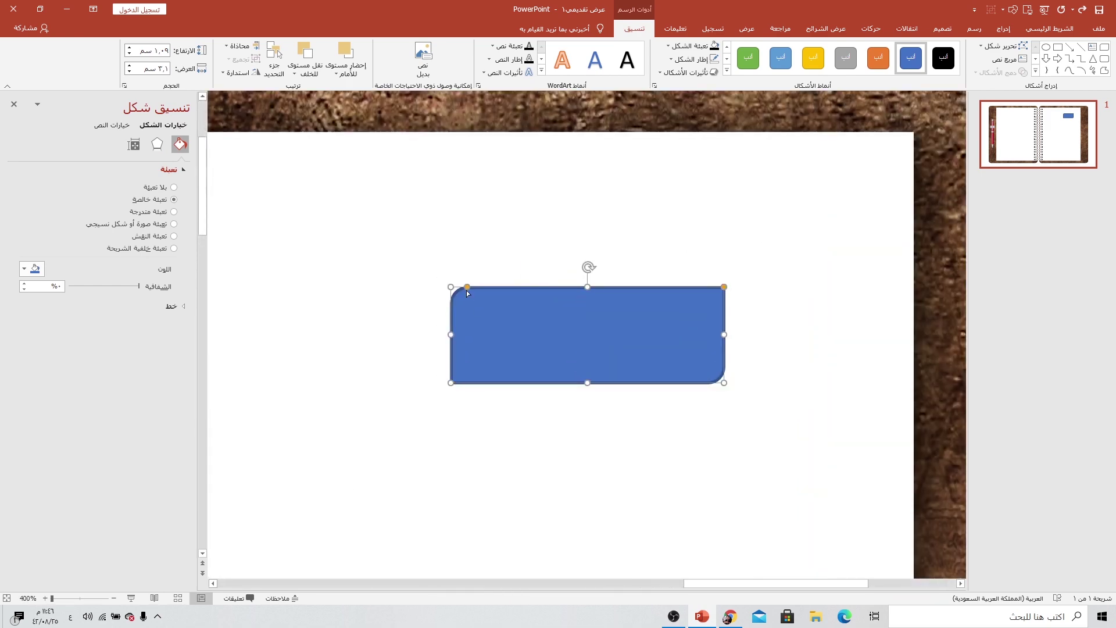
{"action": "left_click_drag", "start_coordinate": [467, 286], "coordinate": [590, 273]}
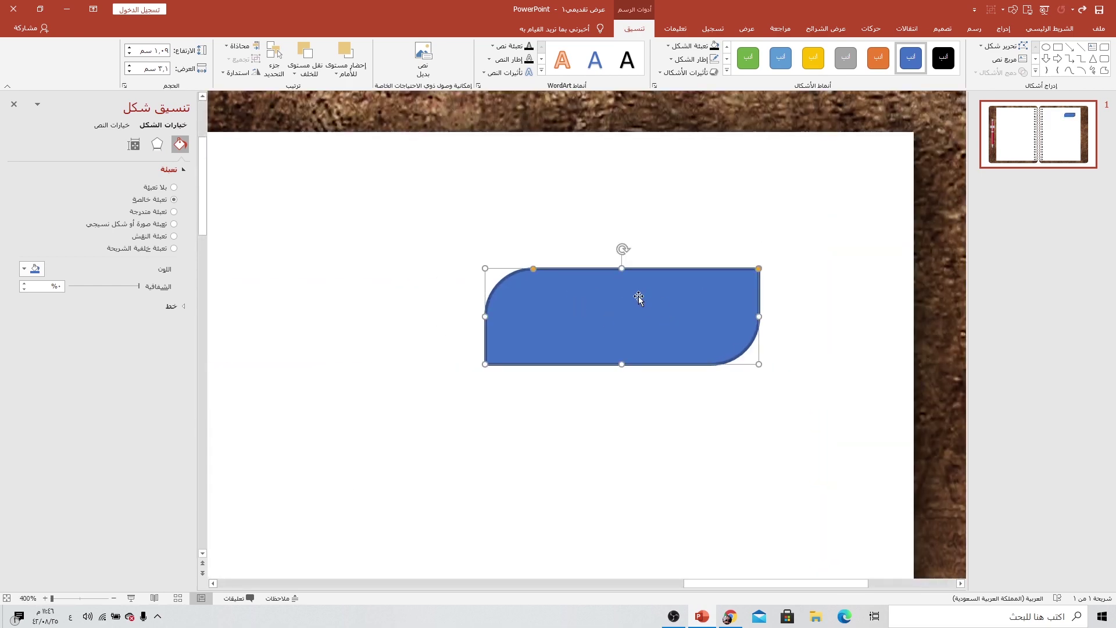
Step: Remove the tab's outline and fill it with purple
{"action": "left_click", "coordinate": [698, 58]}
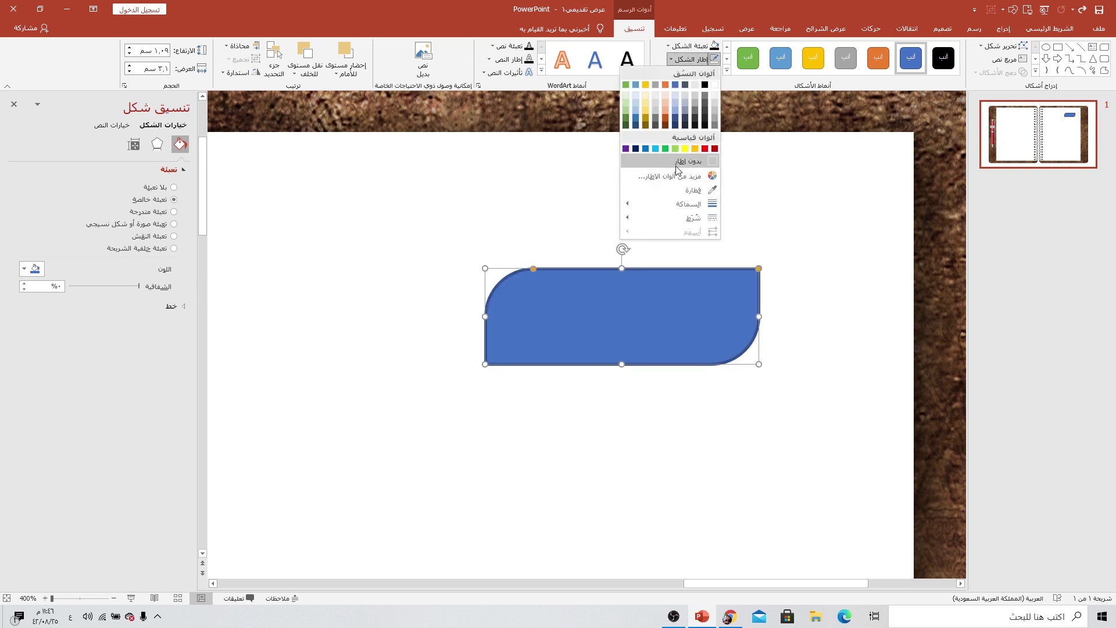
{"action": "left_click", "coordinate": [675, 161]}
{"action": "left_click", "coordinate": [692, 45]}
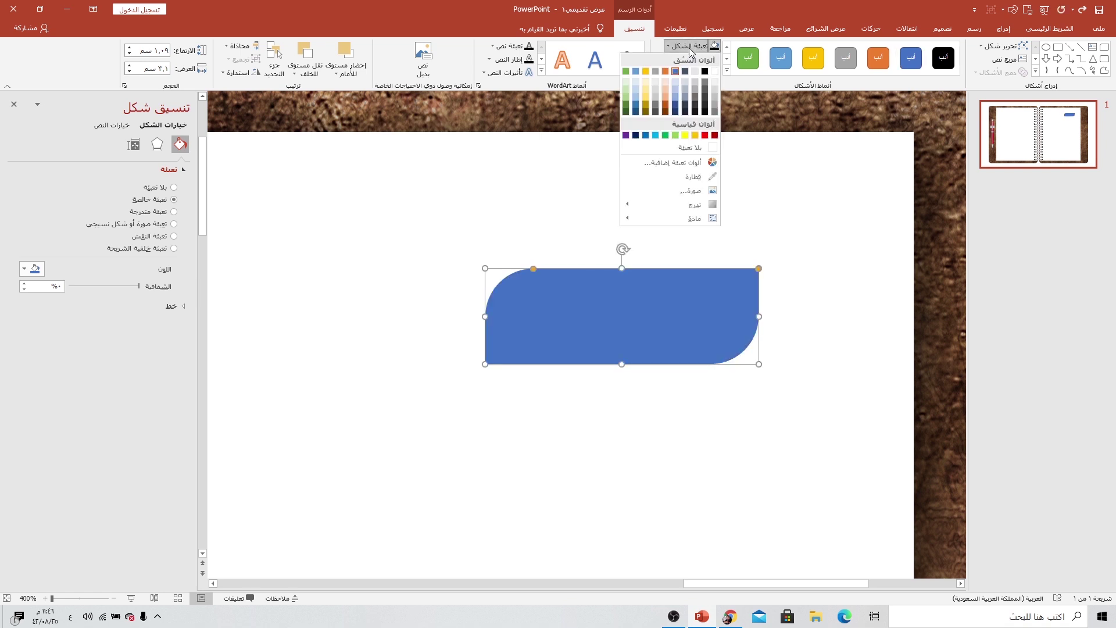
{"action": "left_click", "coordinate": [626, 135]}
{"action": "scroll", "coordinate": [637, 256], "scroll_direction": "down", "scroll_amount": 5}
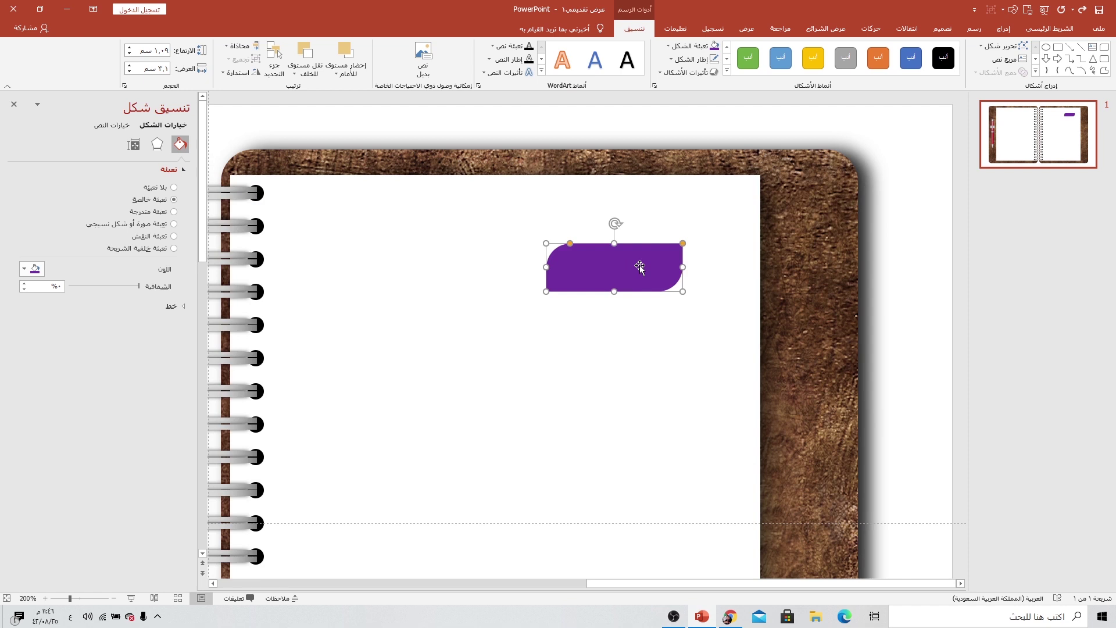
Step: Move the purple tab onto the notebook's right border, tilt it, and duplicate it downward with Ctrl+D
{"action": "left_click_drag", "start_coordinate": [639, 267], "coordinate": [816, 226]}
{"action": "mouse_move", "coordinate": [791, 180]}
{"action": "left_mouse_down"}
{"action": "mouse_move", "coordinate": [773, 174]}
{"action": "mouse_move", "coordinate": [843, 190]}
{"action": "left_mouse_up"}
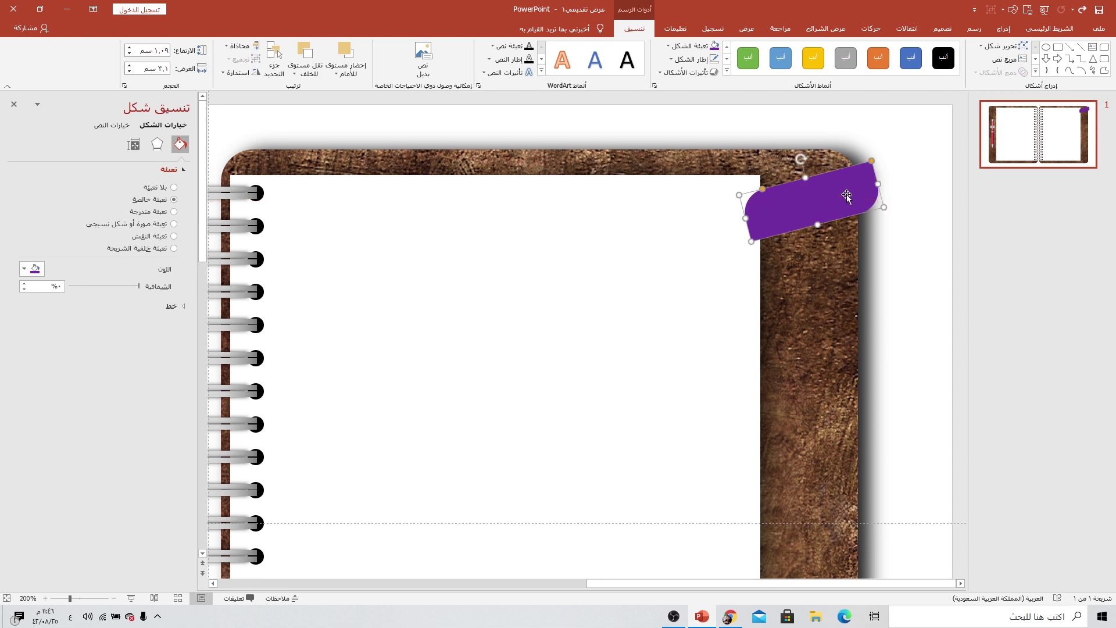
{"action": "scroll", "coordinate": [847, 196], "scroll_direction": "down", "scroll_amount": 5}
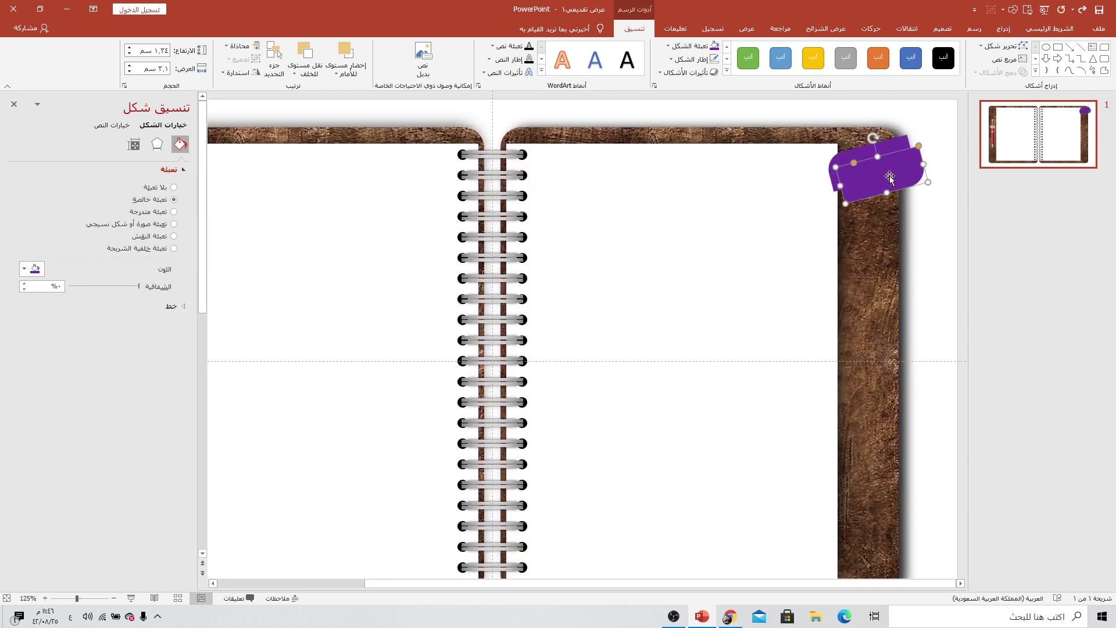
{"action": "left_click_drag", "start_coordinate": [869, 172], "coordinate": [877, 212]}
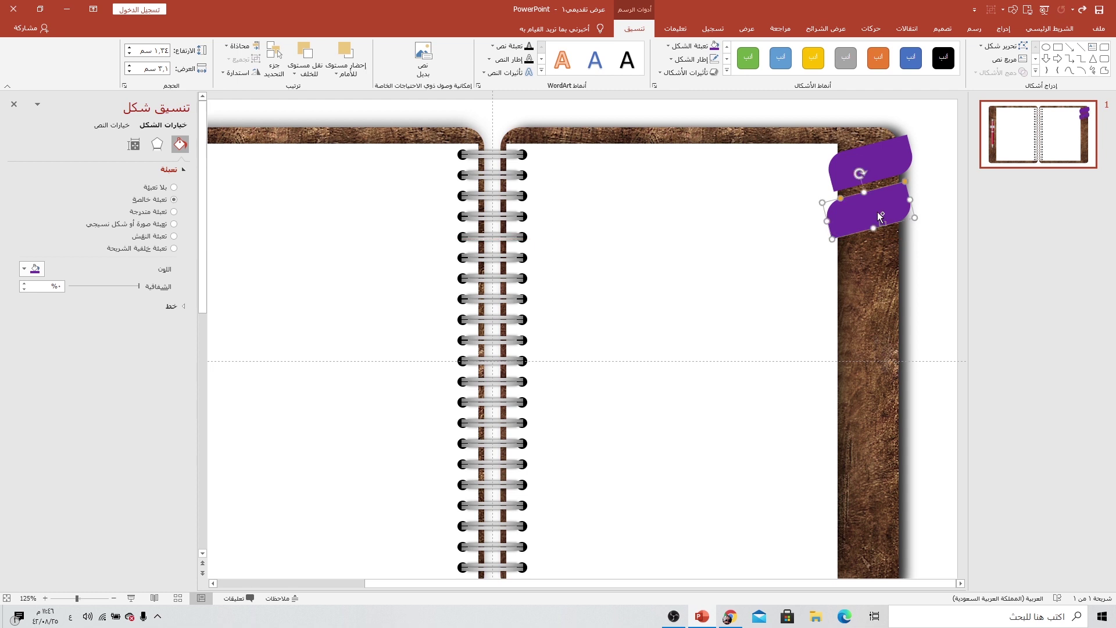
{"action": "key", "text": "ctrl+d"}
{"action": "key", "text": "ctrl+d"}
{"action": "key", "text": "ctrl+d"}
{"action": "key", "text": "ctrl+d"}
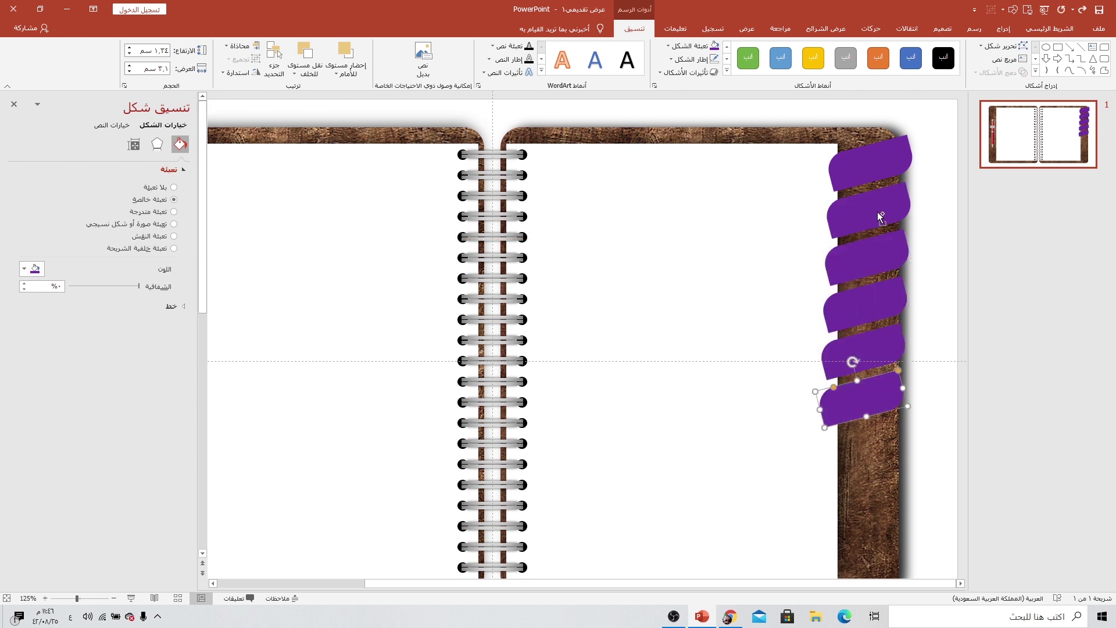
{"action": "key", "text": "ctrl+d"}
{"action": "key", "text": "ctrl+d"}
{"action": "key", "text": "ctrl+d"}
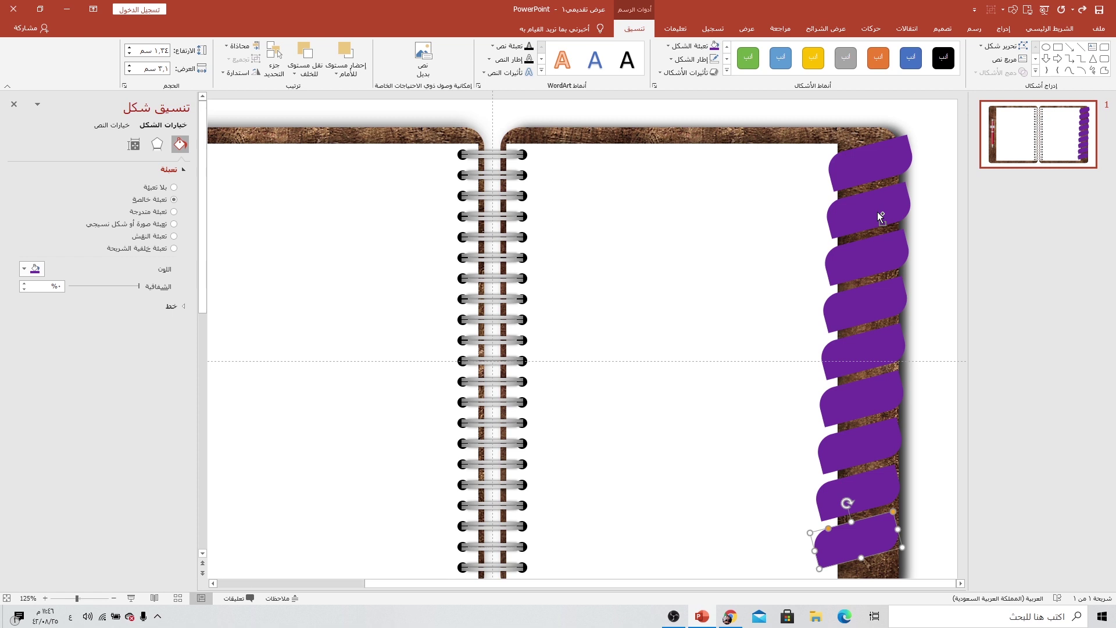
{"action": "scroll", "coordinate": [850, 317], "scroll_direction": "down", "scroll_amount": 2}
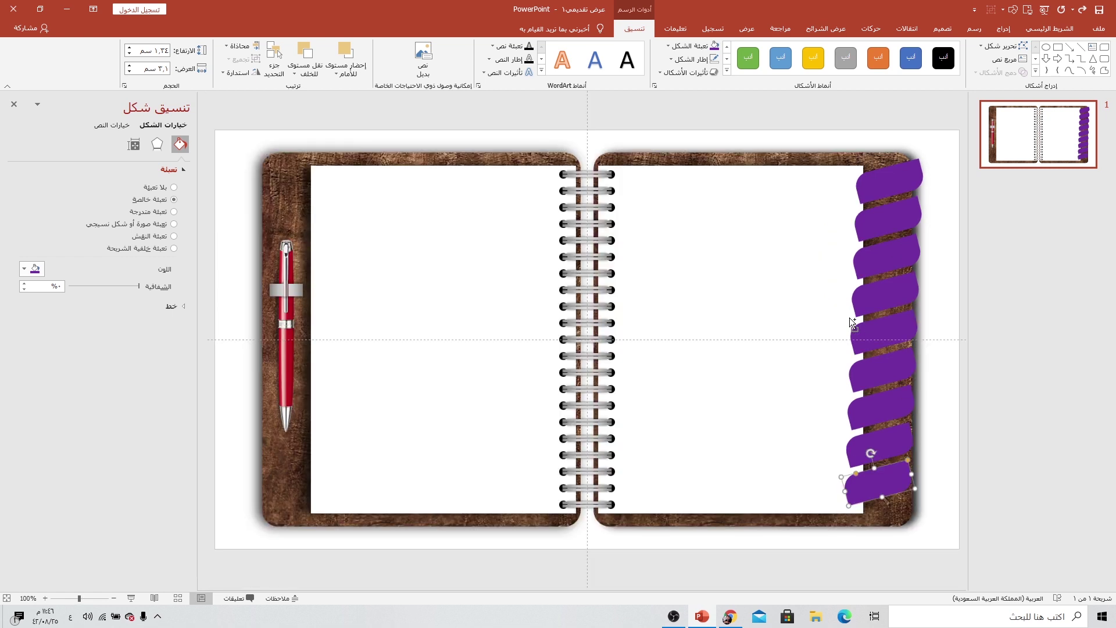
Step: Select all nine tabs and align them along their right edges
{"action": "left_click", "coordinate": [894, 197], "text": "shift"}
{"action": "left_click", "coordinate": [894, 221], "text": "shift"}
{"action": "left_click", "coordinate": [893, 256], "text": "shift"}
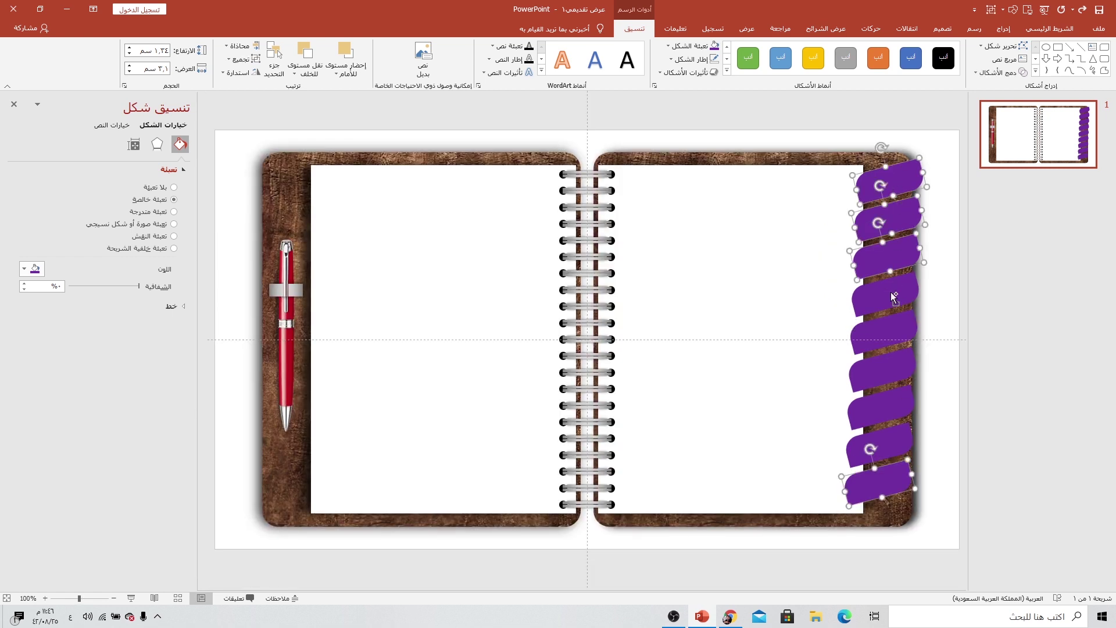
{"action": "left_click", "coordinate": [894, 297], "text": "shift"}
{"action": "left_click", "coordinate": [895, 343], "text": "shift"}
{"action": "left_click", "coordinate": [898, 381], "text": "shift"}
{"action": "left_click", "coordinate": [904, 422], "text": "shift"}
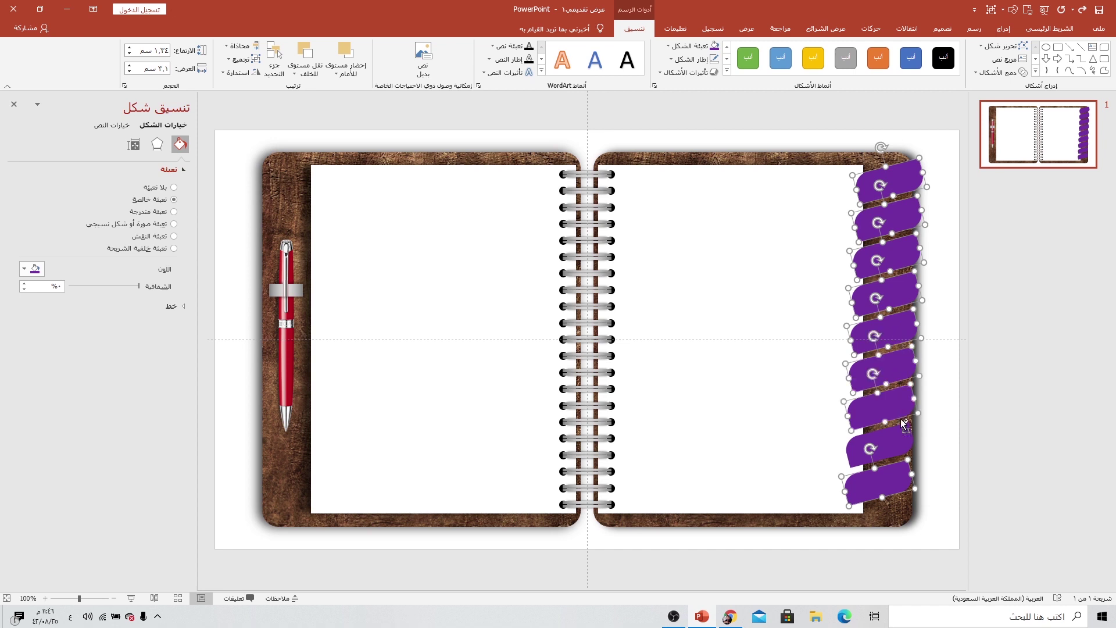
{"action": "left_click", "coordinate": [905, 447], "text": "shift"}
{"action": "left_click", "coordinate": [905, 474], "text": "shift"}
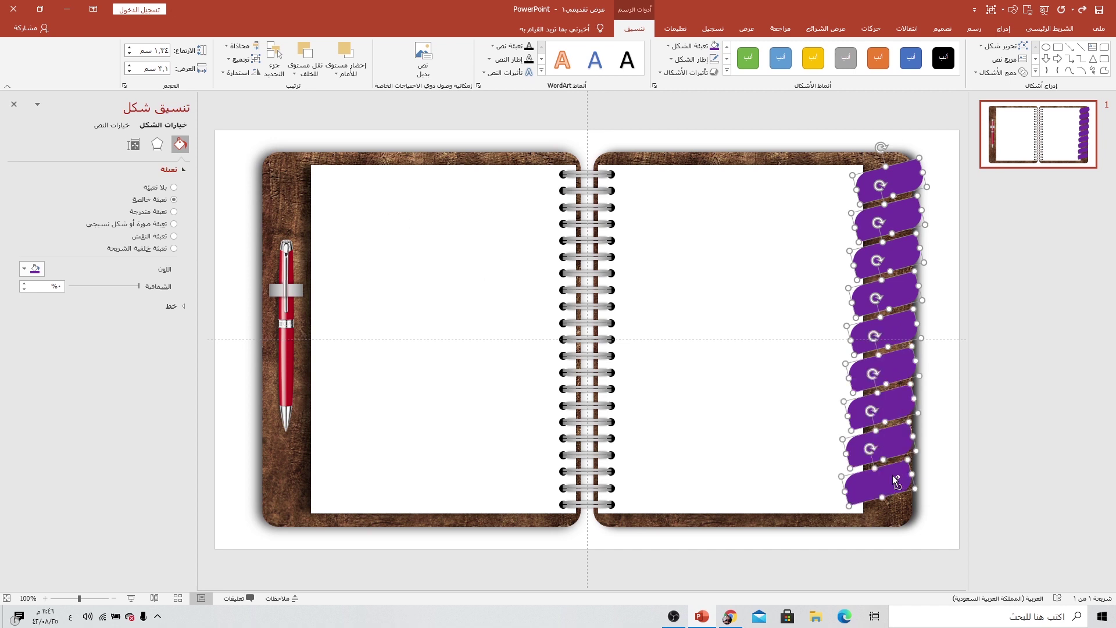
{"action": "left_click", "coordinate": [238, 46]}
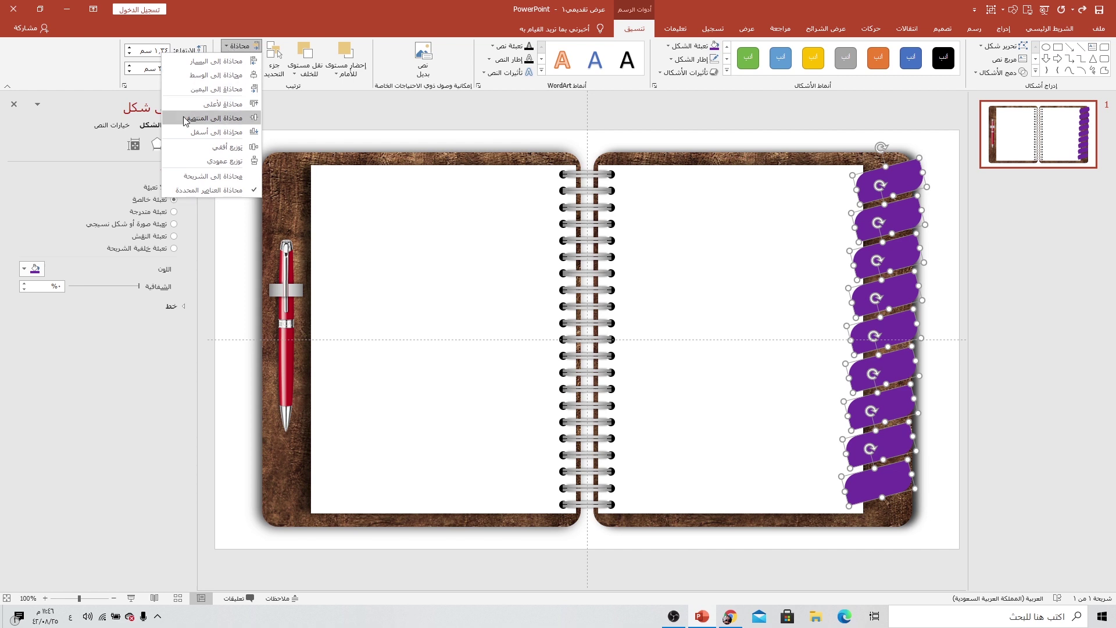
{"action": "left_click", "coordinate": [192, 90]}
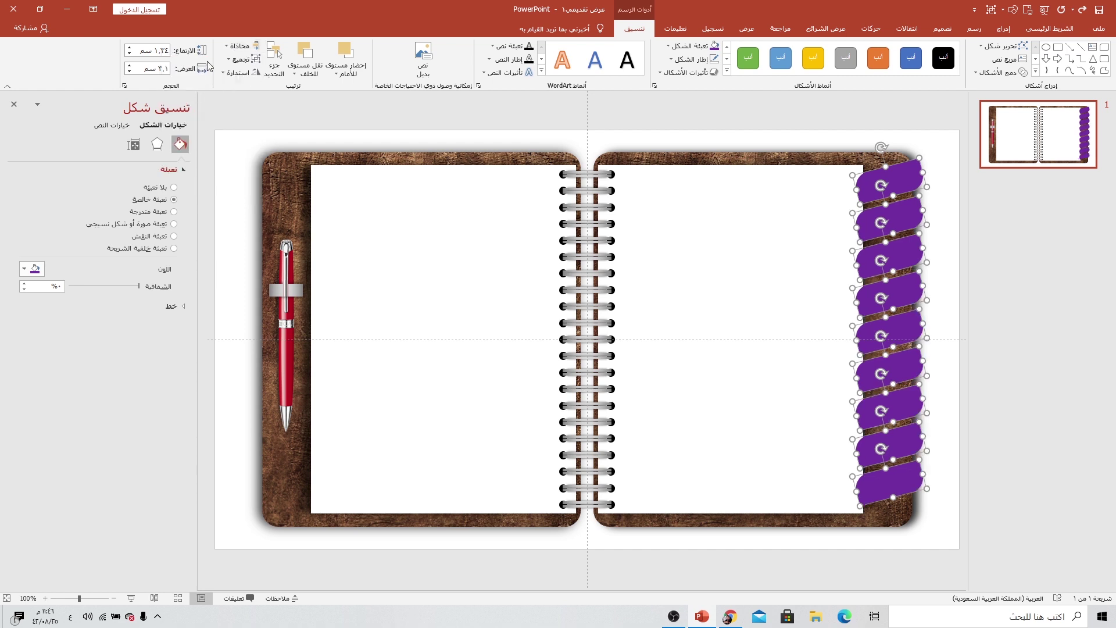
{"action": "left_click", "coordinate": [238, 46]}
Step: Send the selected tabs behind the right notebook page
{"action": "left_click", "coordinate": [200, 160]}
{"action": "left_click", "coordinate": [832, 155], "text": "shift"}
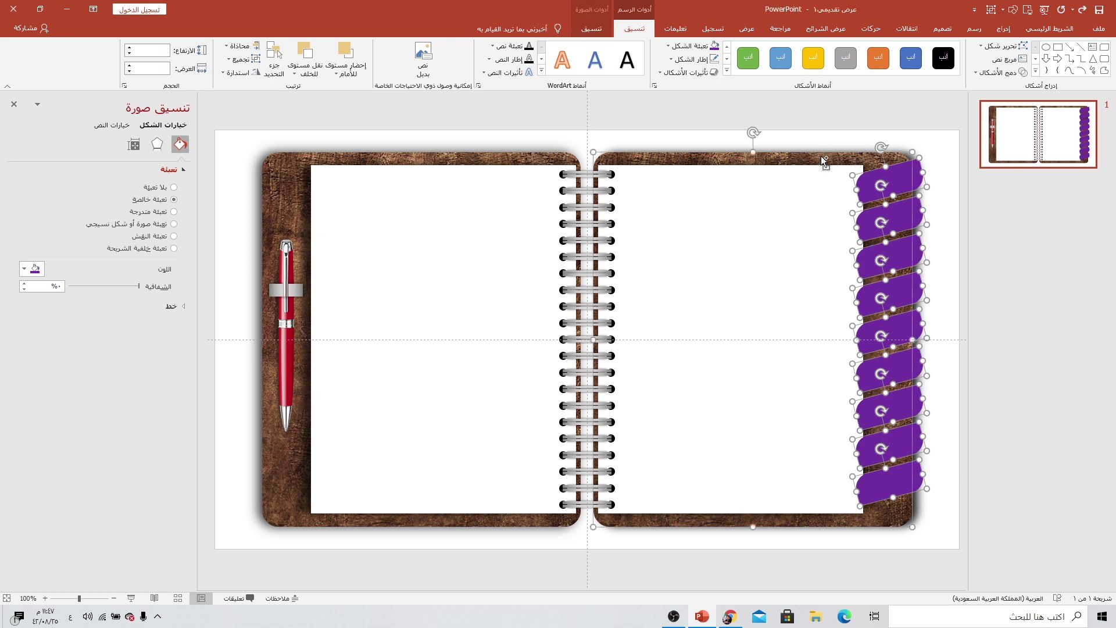
{"action": "left_click", "coordinate": [296, 68]}
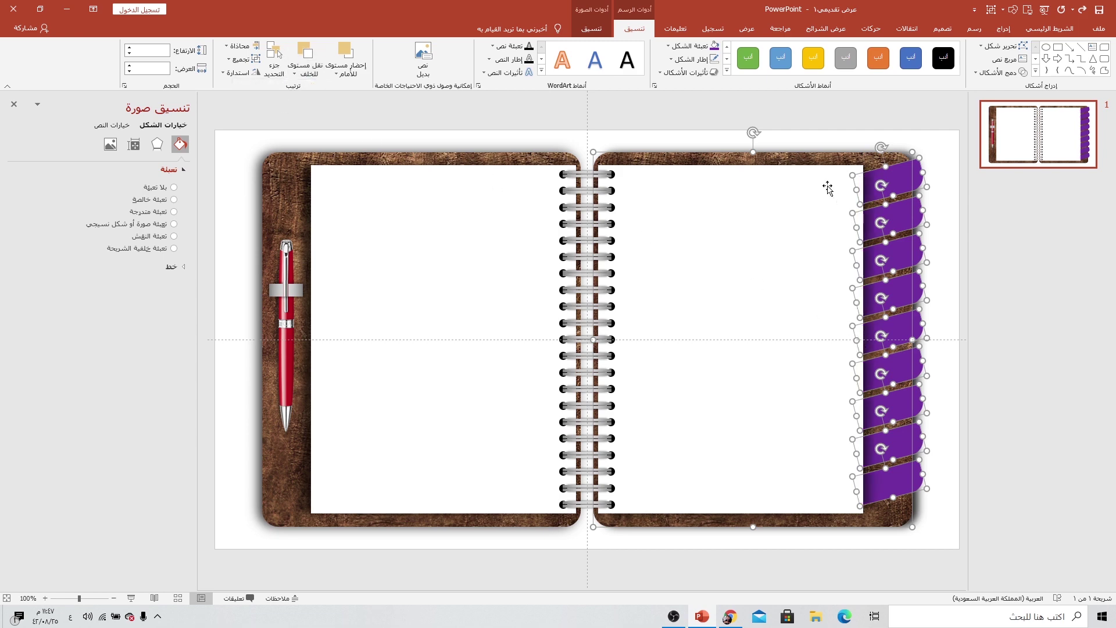
Step: Fill the second tab with dark blue
{"action": "left_click", "coordinate": [847, 113]}
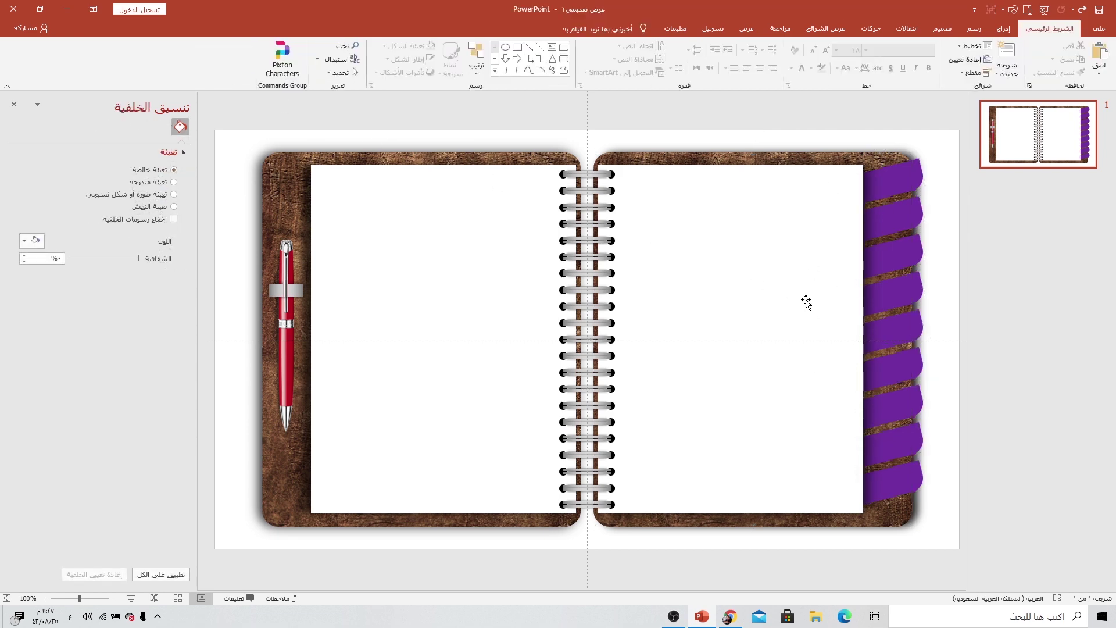
{"action": "left_click", "coordinate": [889, 219]}
{"action": "left_click", "coordinate": [668, 46]}
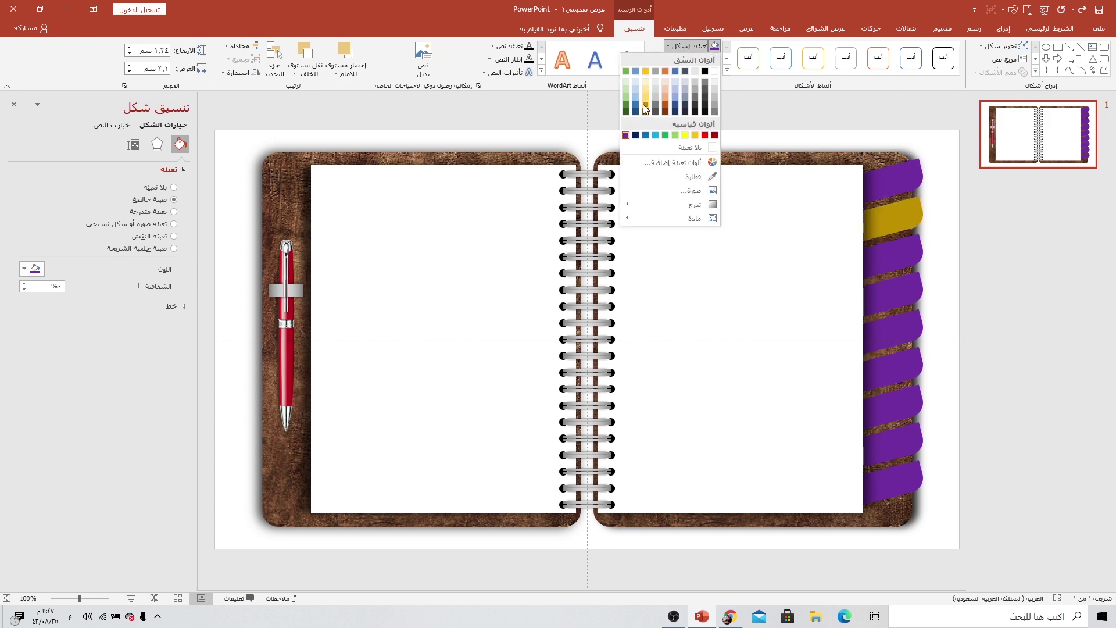
{"action": "left_click", "coordinate": [640, 116]}
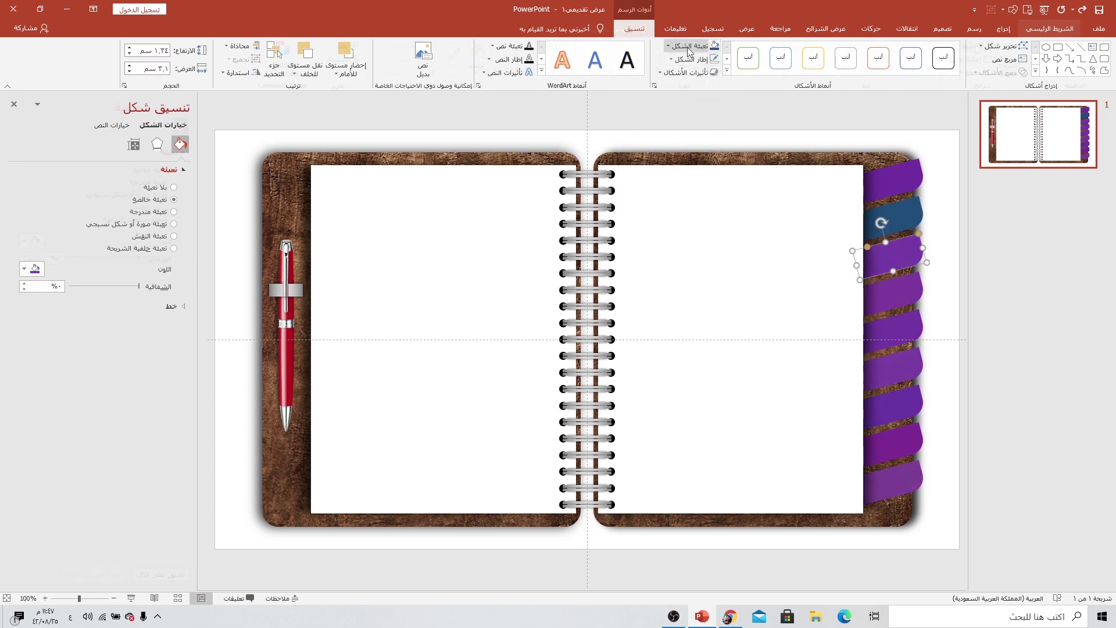
{"action": "left_click", "coordinate": [1001, 30]}
Step: Insert pngegg1.png from this computer, shrink it, and place it on the lower right page
{"action": "left_click", "coordinate": [1035, 71]}
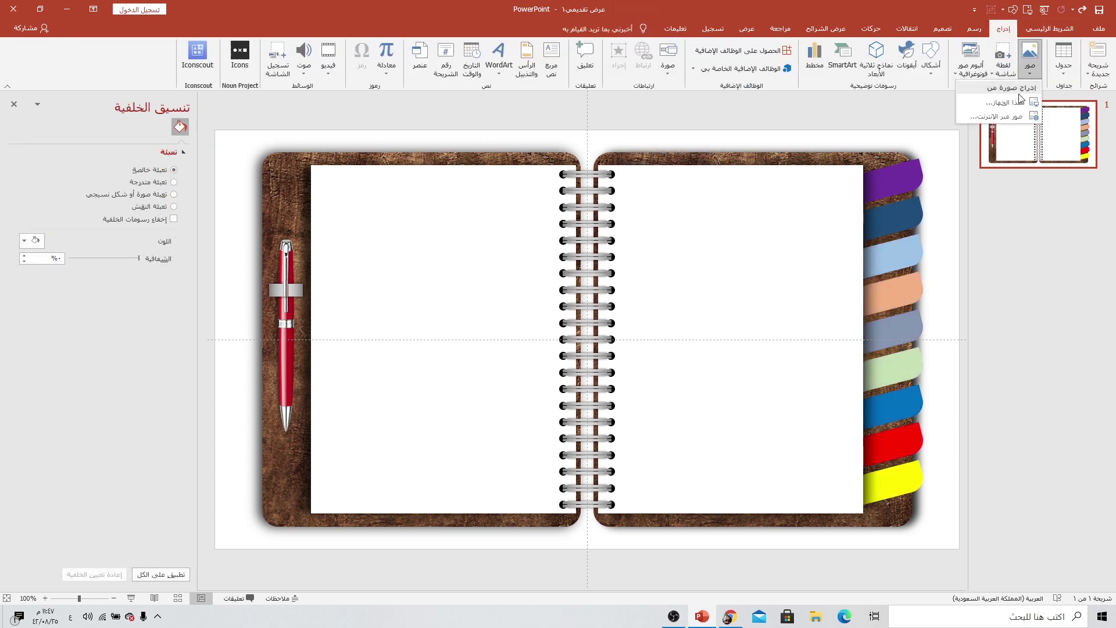
{"action": "left_click", "coordinate": [1011, 103]}
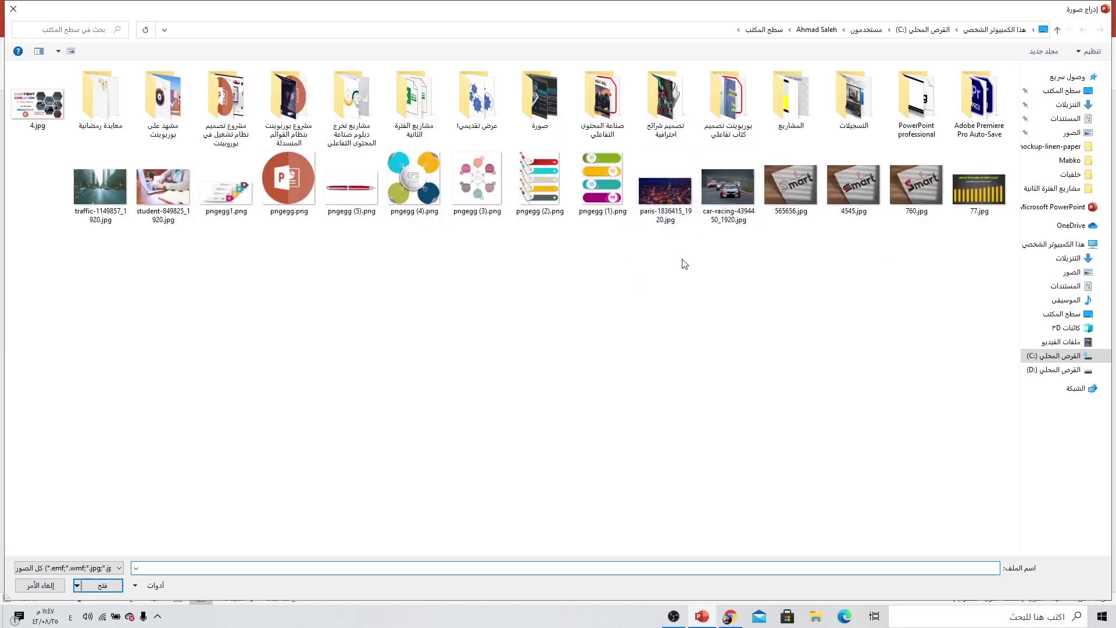
{"action": "left_click", "coordinate": [221, 196]}
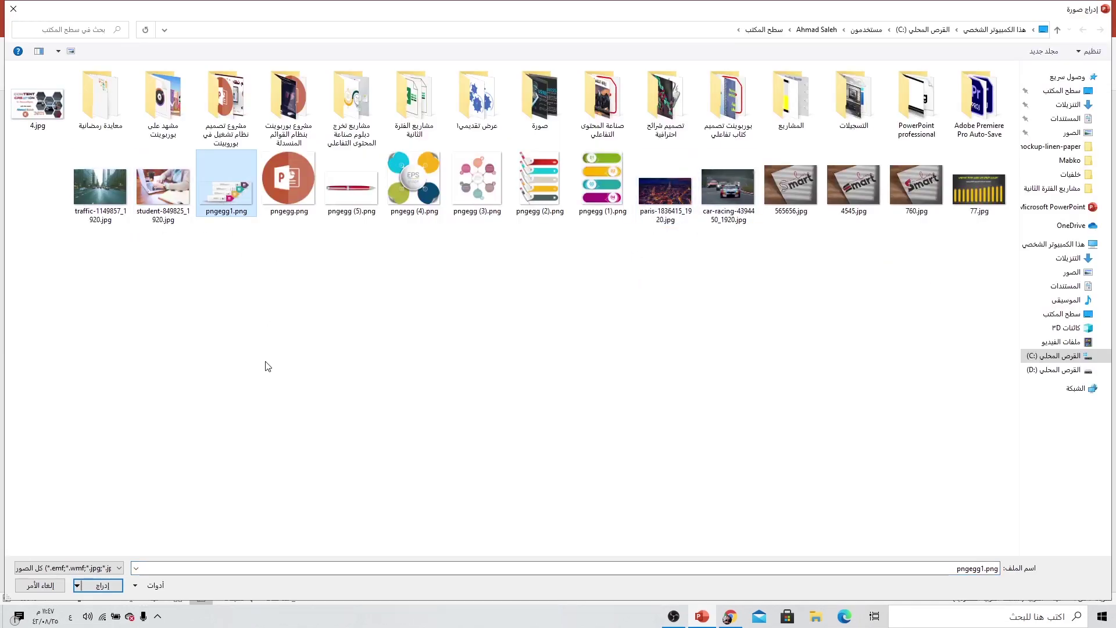
{"action": "left_click", "coordinate": [108, 587]}
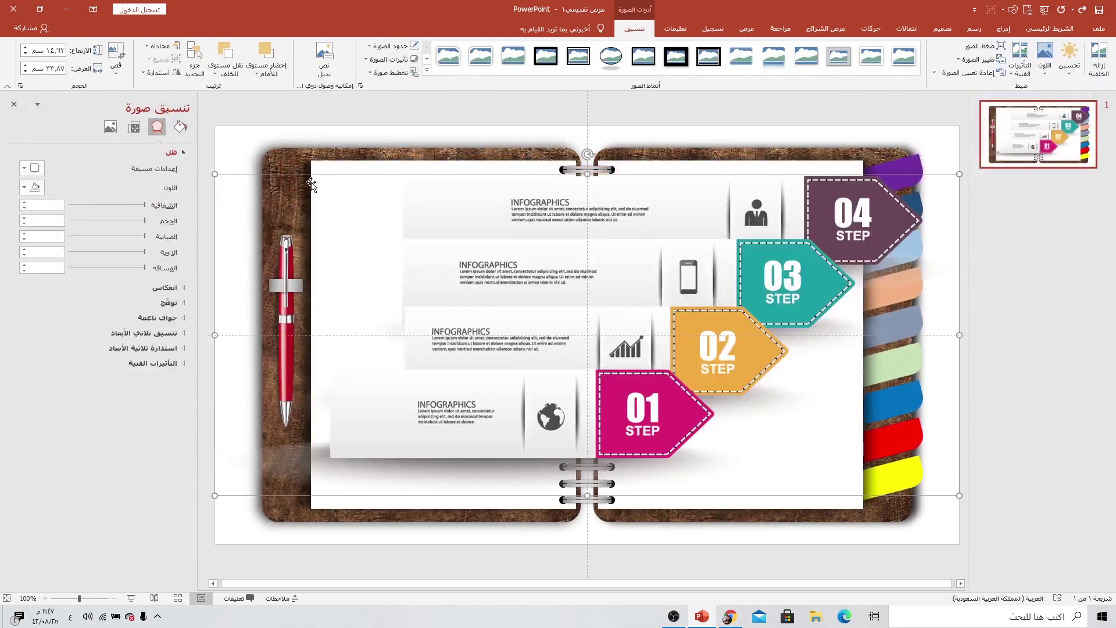
{"action": "left_click_drag", "start_coordinate": [220, 177], "coordinate": [599, 339]}
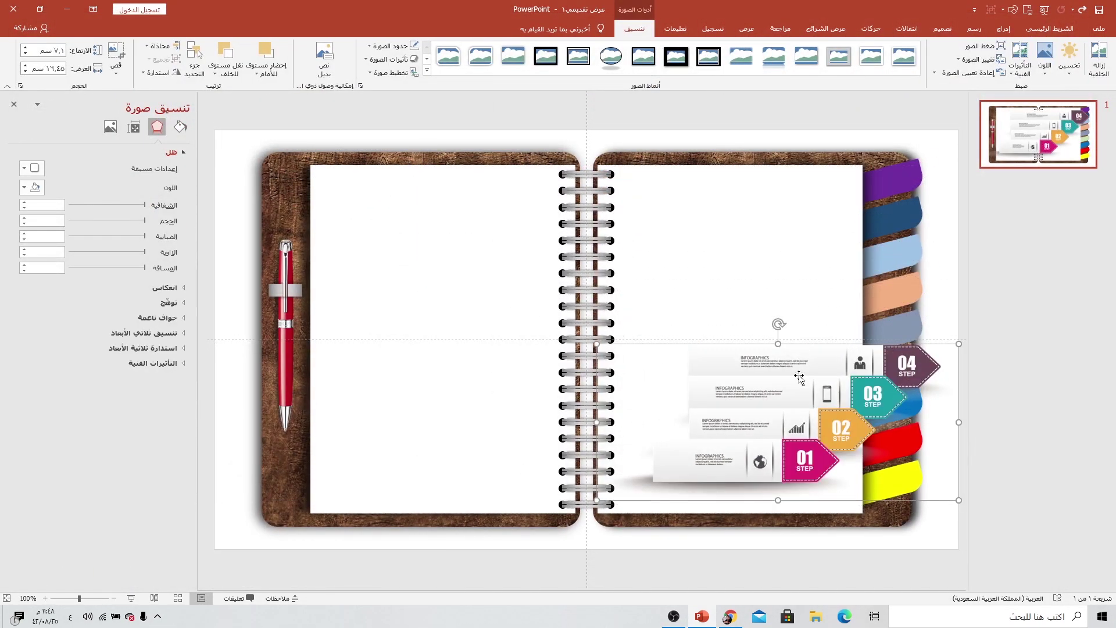
{"action": "left_click_drag", "start_coordinate": [710, 311], "coordinate": [779, 364]}
{"action": "left_click_drag", "start_coordinate": [562, 307], "coordinate": [703, 367]}
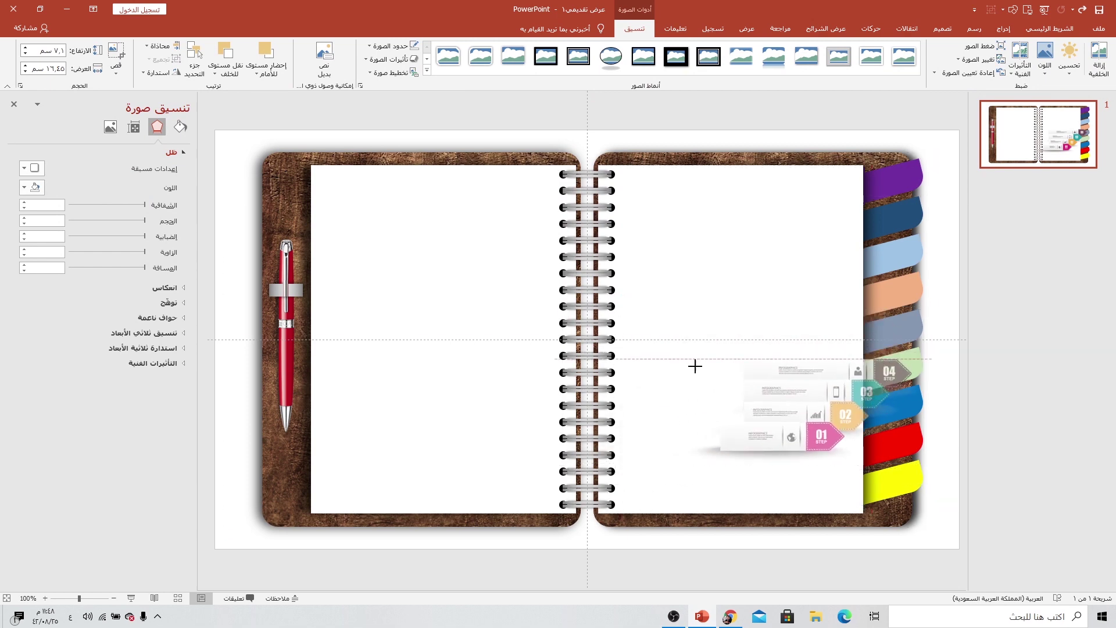
{"action": "mouse_move", "coordinate": [764, 411]}
{"action": "left_mouse_down"}
{"action": "mouse_move", "coordinate": [691, 414]}
{"action": "mouse_move", "coordinate": [747, 409]}
{"action": "left_mouse_up"}
{"action": "left_click", "coordinate": [739, 278]}
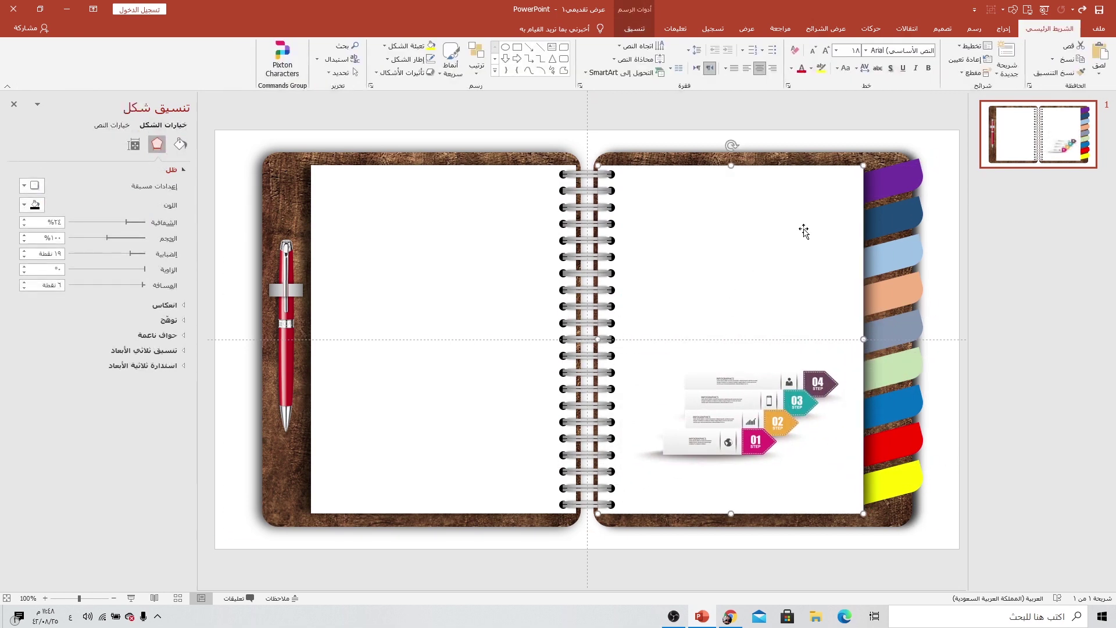
Step: Add a WordArt label reading '01' and move it onto the top tab
{"action": "left_click", "coordinate": [1010, 29]}
{"action": "left_click", "coordinate": [931, 58]}
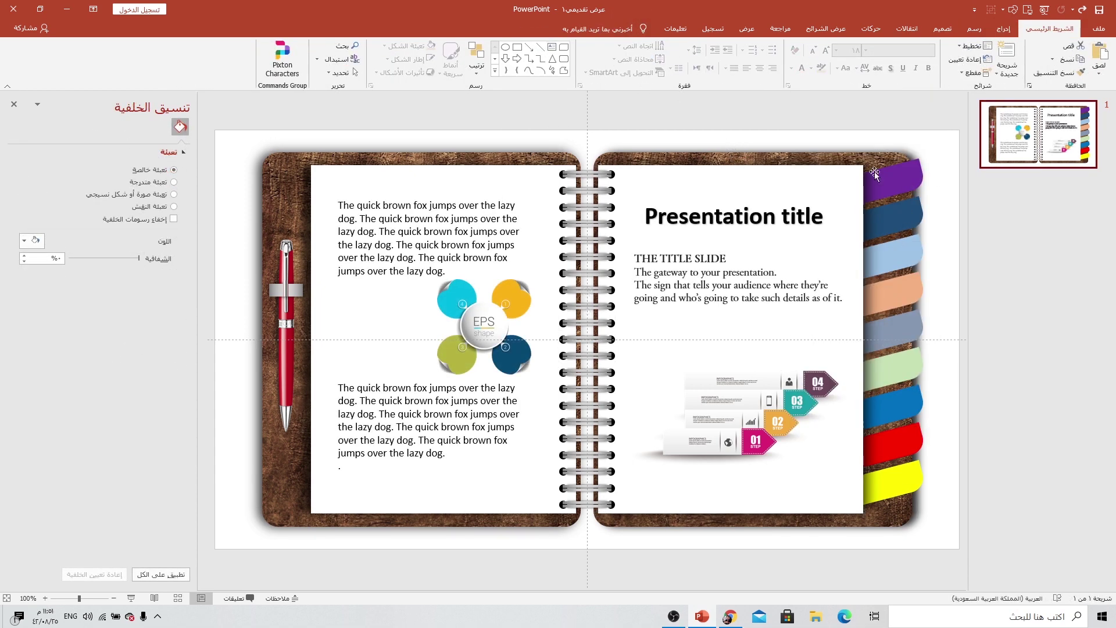
{"action": "left_click", "coordinate": [1003, 28]}
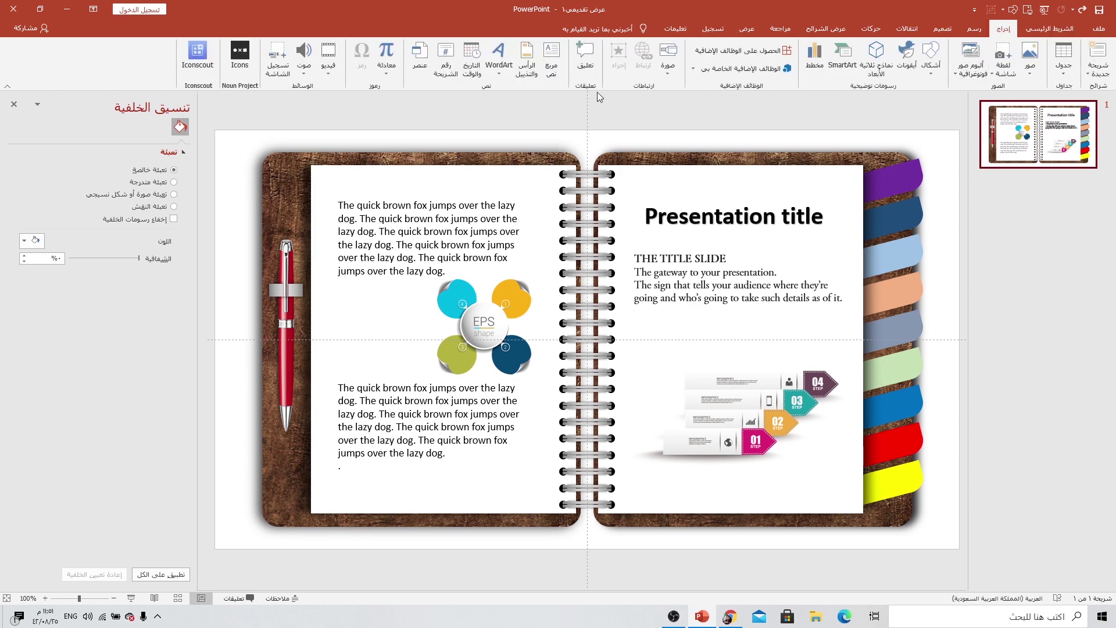
{"action": "left_click", "coordinate": [497, 69]}
{"action": "left_click", "coordinate": [494, 102]}
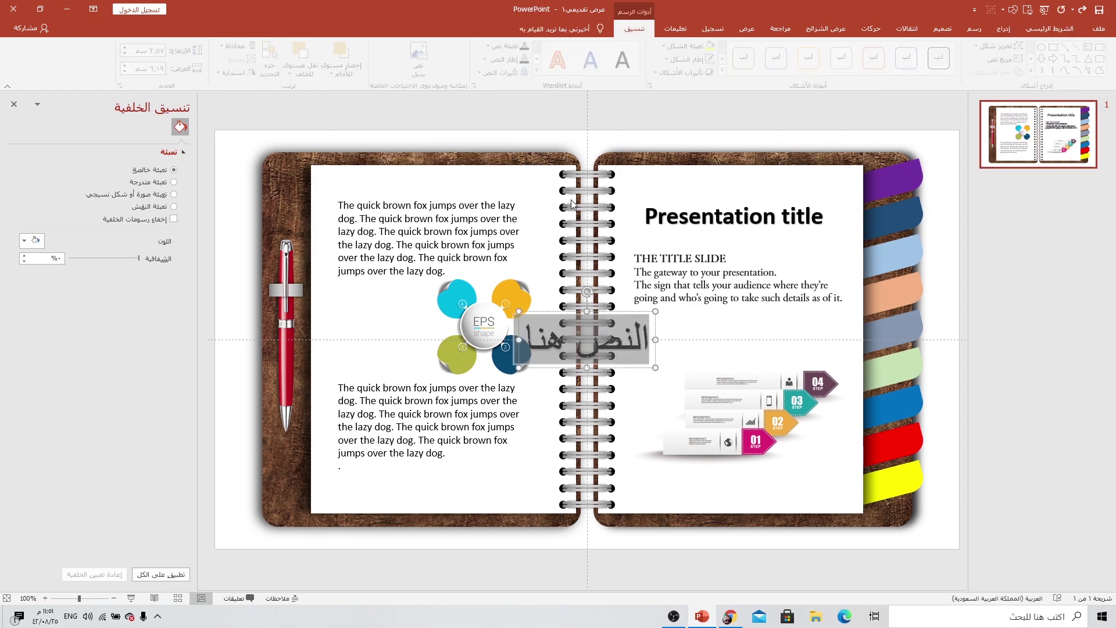
{"action": "type", "text": "01"}
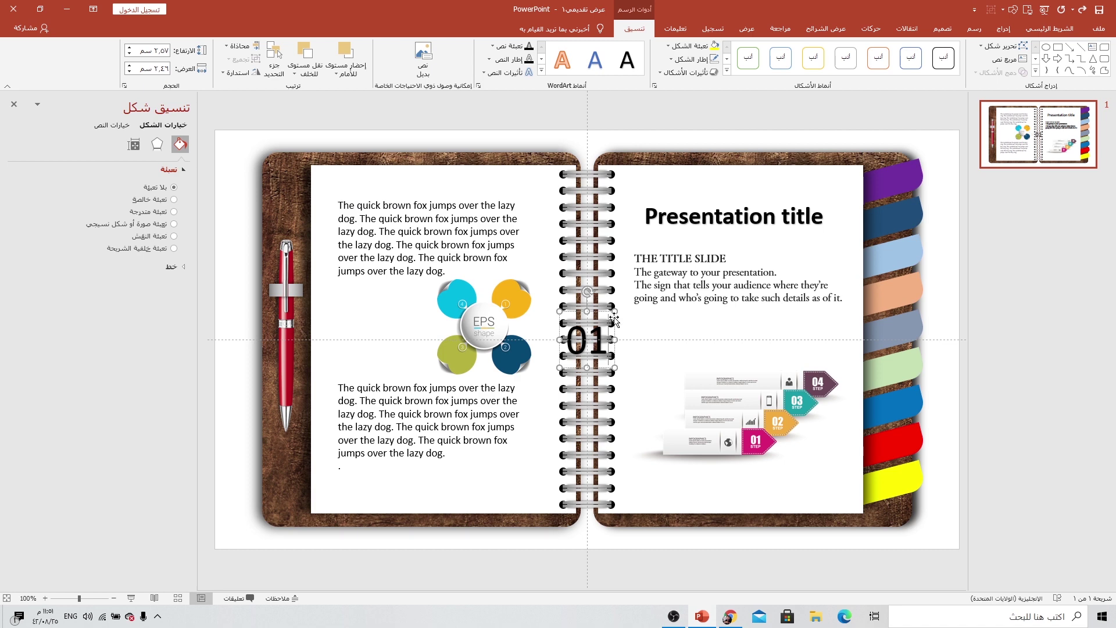
{"action": "left_click_drag", "start_coordinate": [614, 336], "coordinate": [920, 181]}
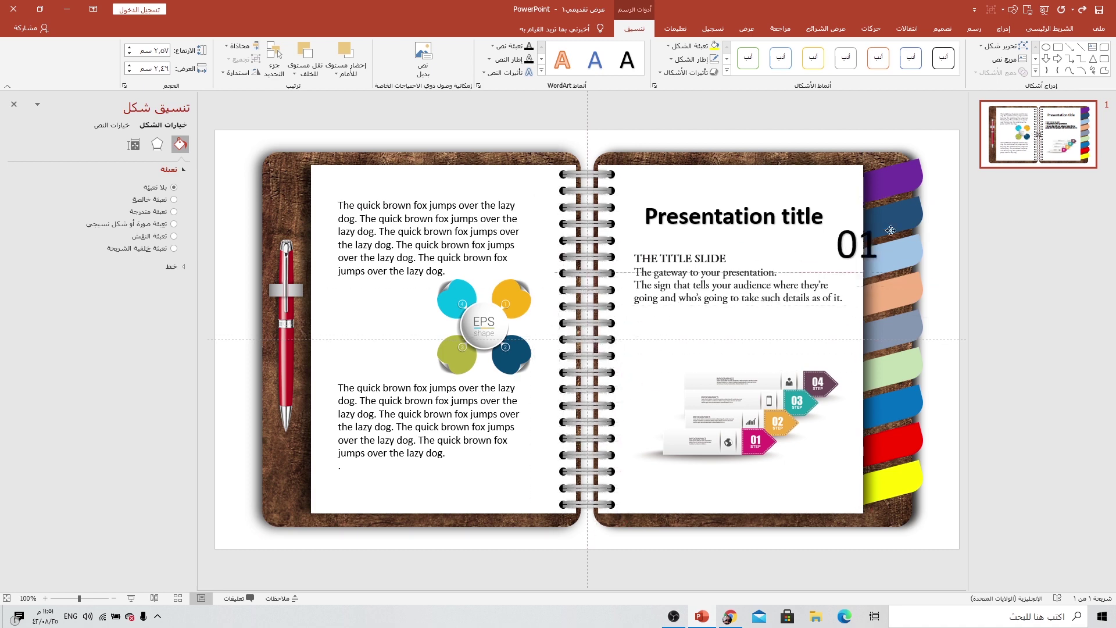
Step: Make the 01 label white, bold, size 28, tilted to match the purple tab
{"action": "left_click", "coordinate": [1050, 28]}
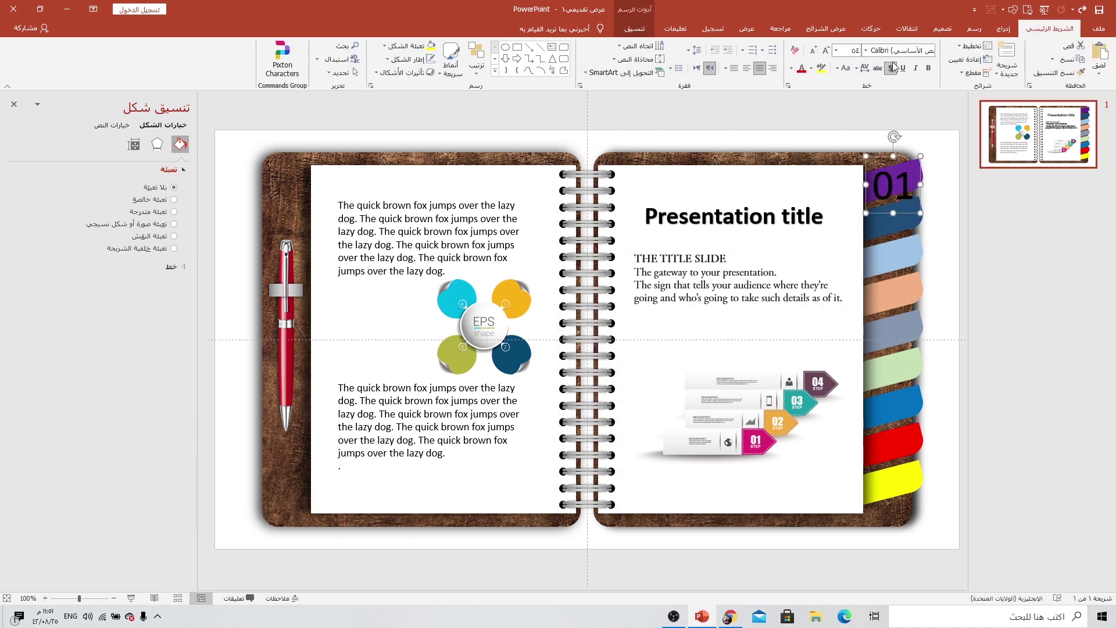
{"action": "left_click", "coordinate": [791, 69]}
{"action": "left_click", "coordinate": [801, 85]}
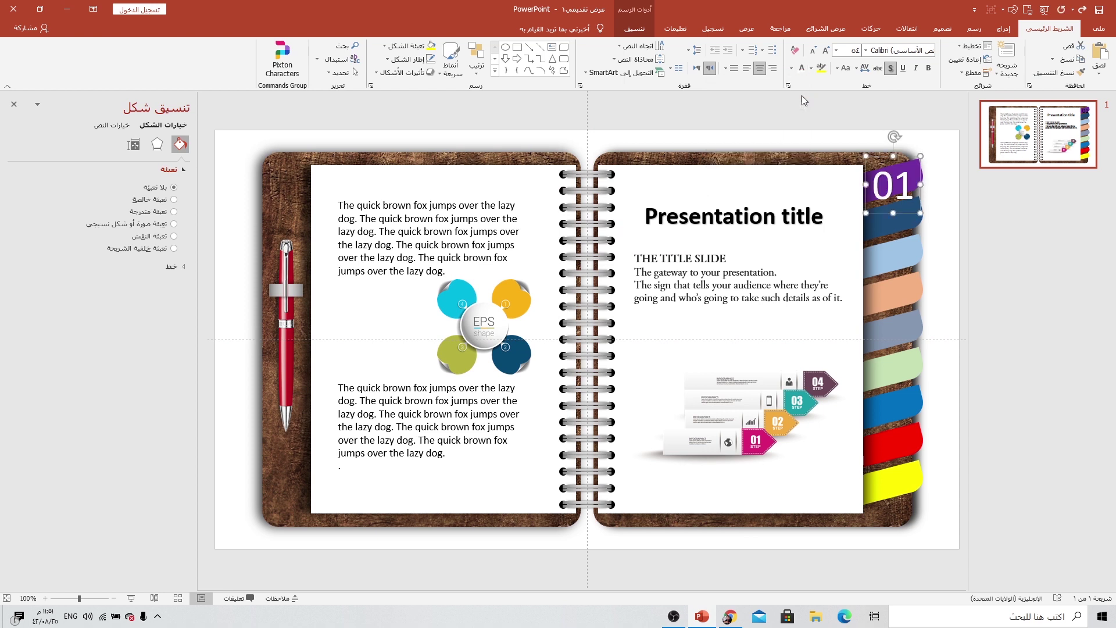
{"action": "left_click", "coordinate": [928, 68]}
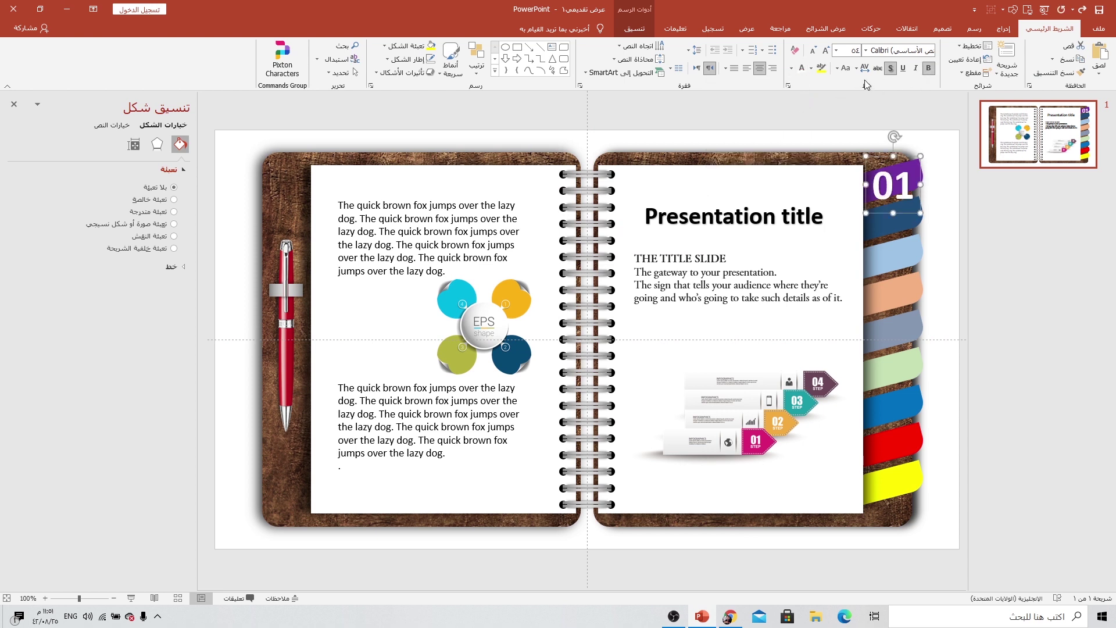
{"action": "left_click", "coordinate": [812, 52]}
{"action": "left_click", "coordinate": [812, 53]}
{"action": "left_click", "coordinate": [812, 52]}
{"action": "left_click", "coordinate": [812, 53]}
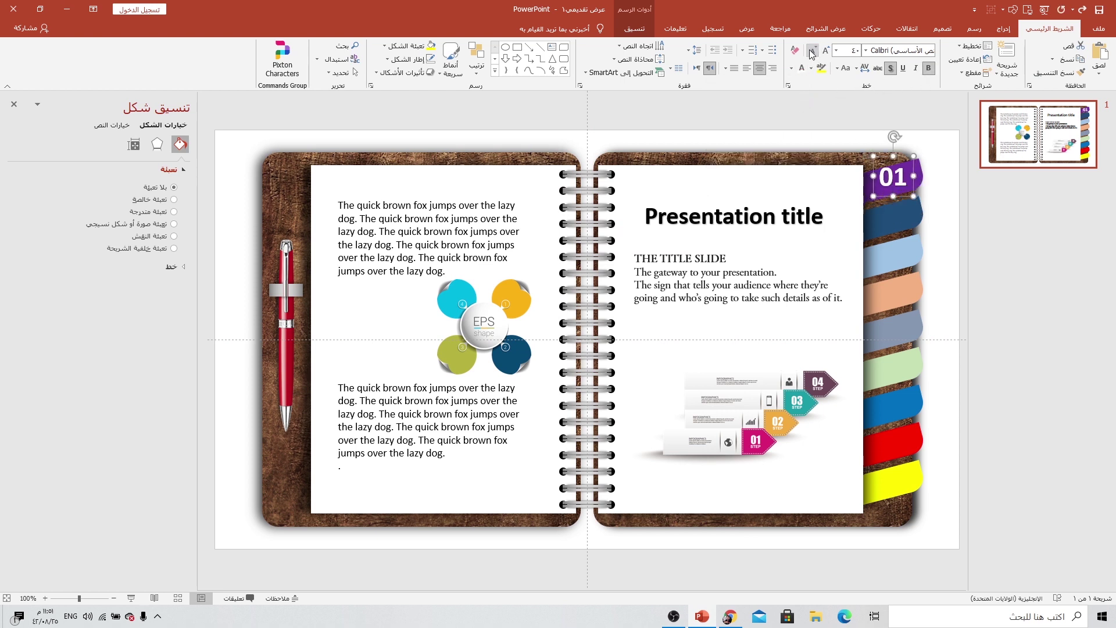
{"action": "left_click", "coordinate": [812, 52]}
{"action": "left_click", "coordinate": [812, 52]}
{"action": "left_click_drag", "start_coordinate": [893, 132], "coordinate": [883, 136]}
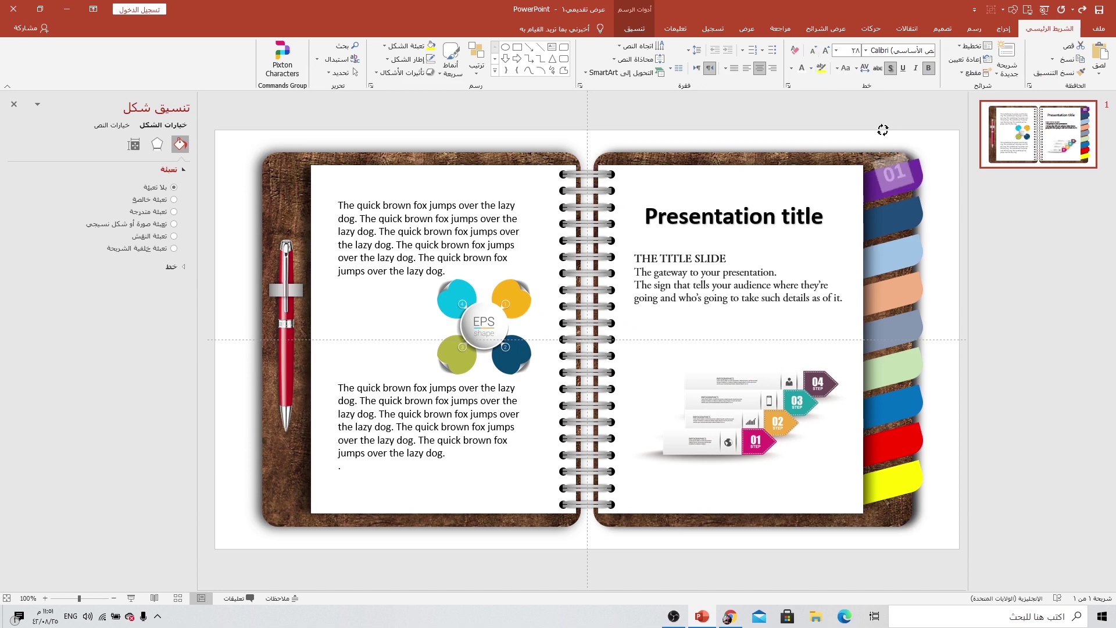
{"action": "left_click_drag", "start_coordinate": [907, 185], "coordinate": [908, 195]}
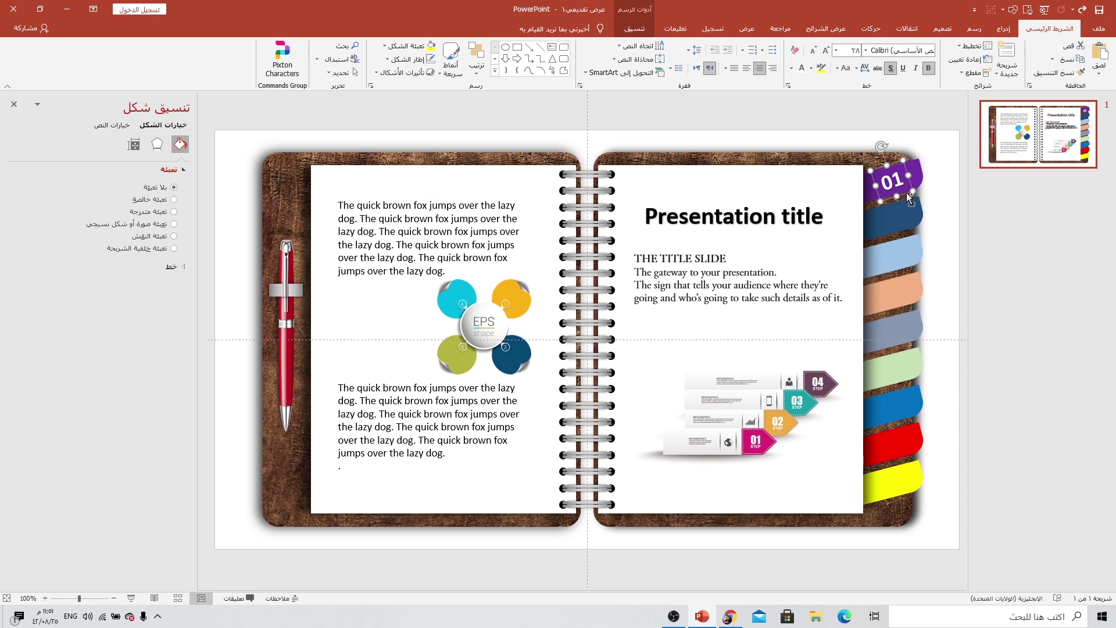
Step: Copy the label onto the dark-blue and light-blue tabs, renumbering them 02 and 03
{"action": "left_click_drag", "start_coordinate": [909, 198], "coordinate": [900, 216]}
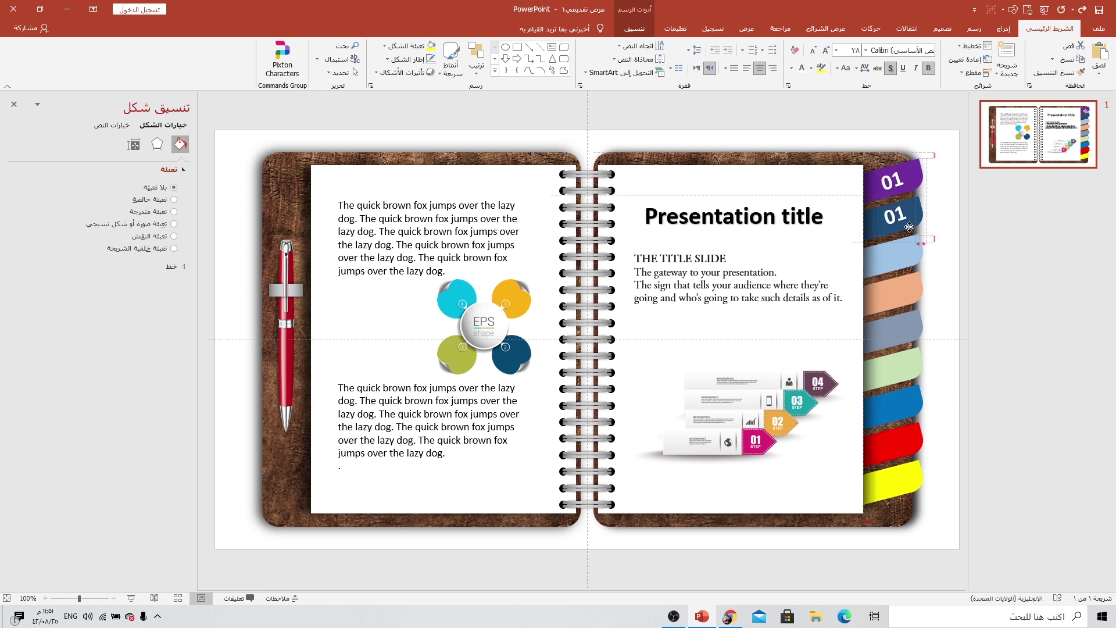
{"action": "left_click", "coordinate": [899, 216]}
{"action": "type", "text": "02"}
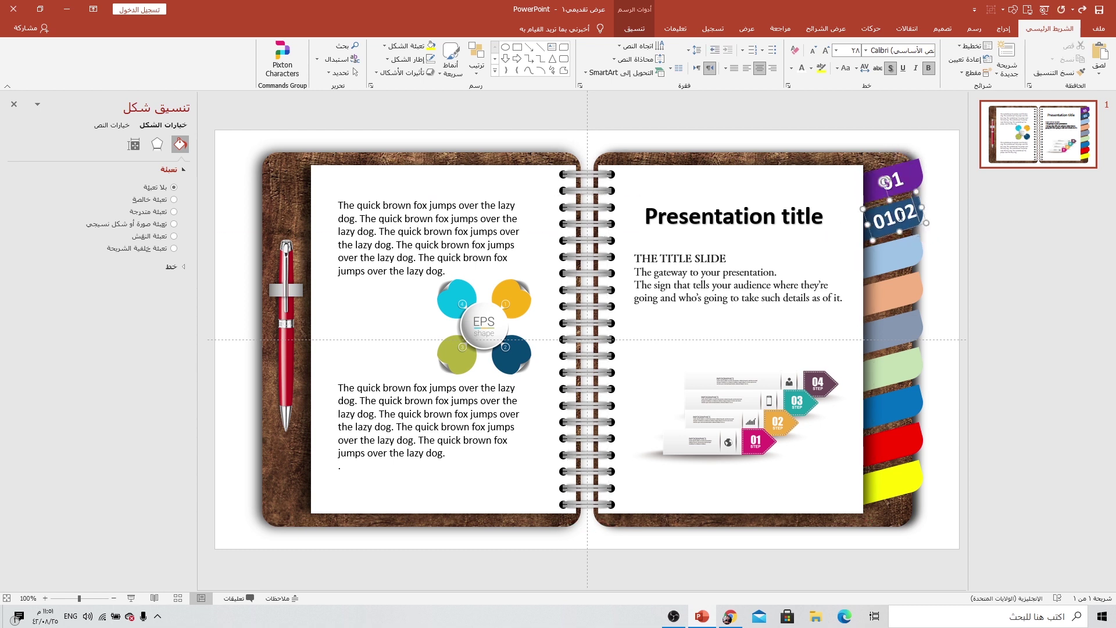
{"action": "key", "text": "BackSpace"}
{"action": "key", "text": "BackSpace"}
{"action": "key", "text": "BackSpace"}
{"action": "type", "text": "2"}
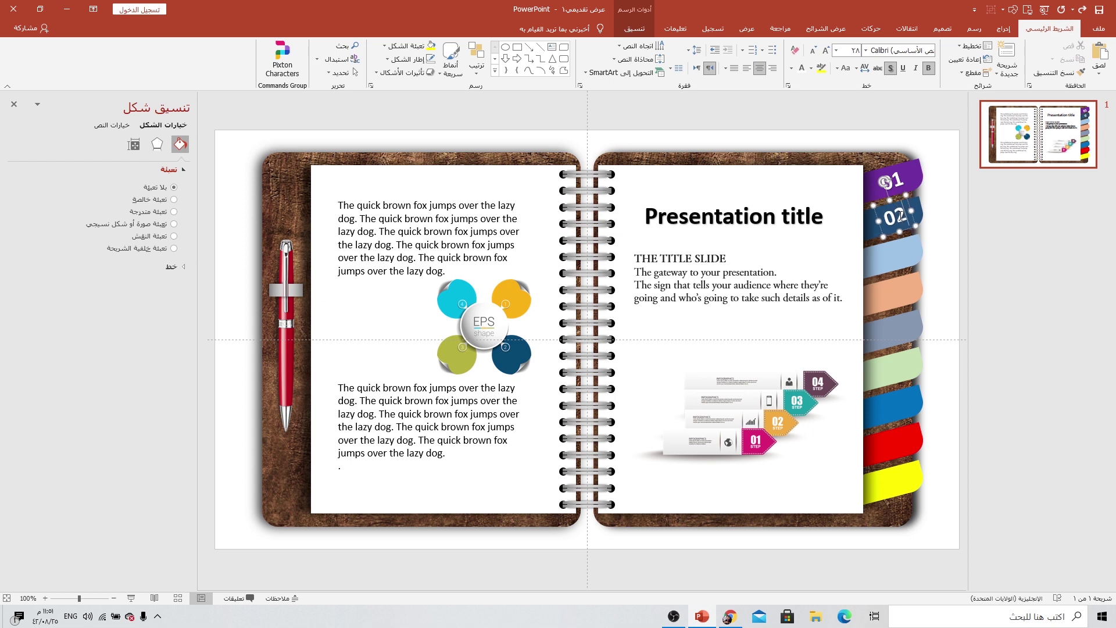
{"action": "left_click_drag", "start_coordinate": [913, 233], "coordinate": [898, 260]}
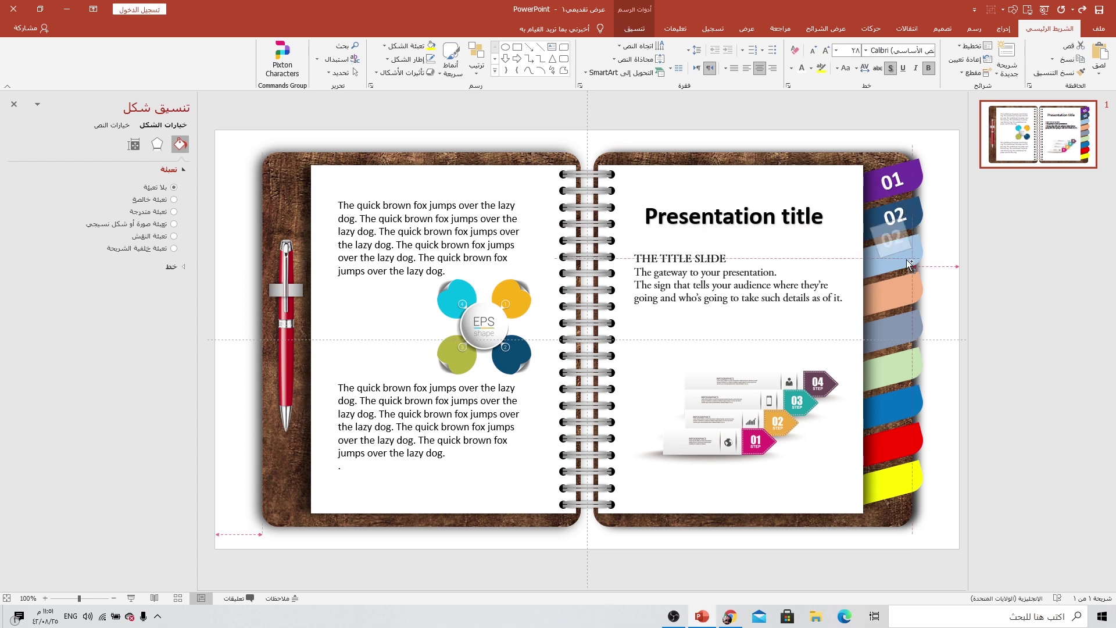
{"action": "double_click", "coordinate": [898, 260]}
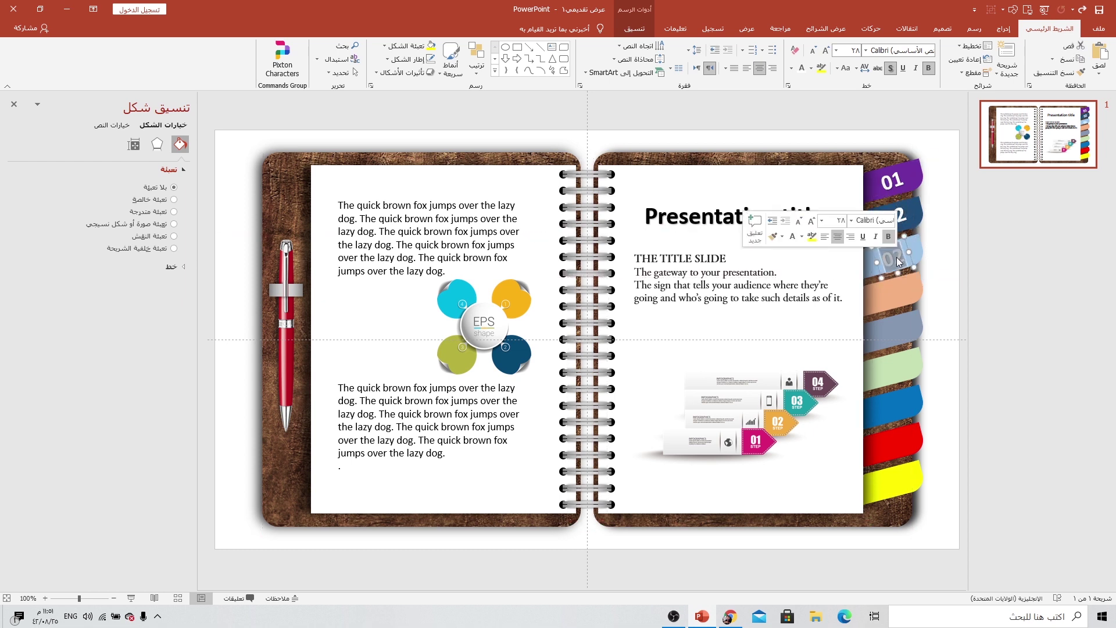
{"action": "type", "text": "03"}
{"action": "left_click", "coordinate": [902, 244]}
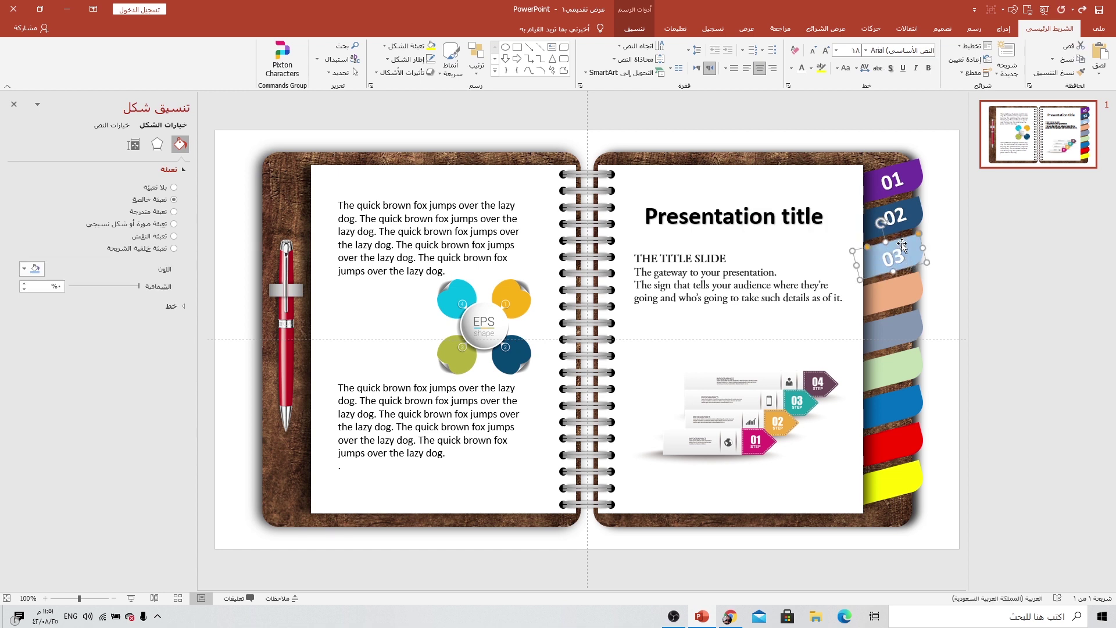
{"action": "left_click", "coordinate": [894, 255]}
{"action": "left_click", "coordinate": [905, 274]}
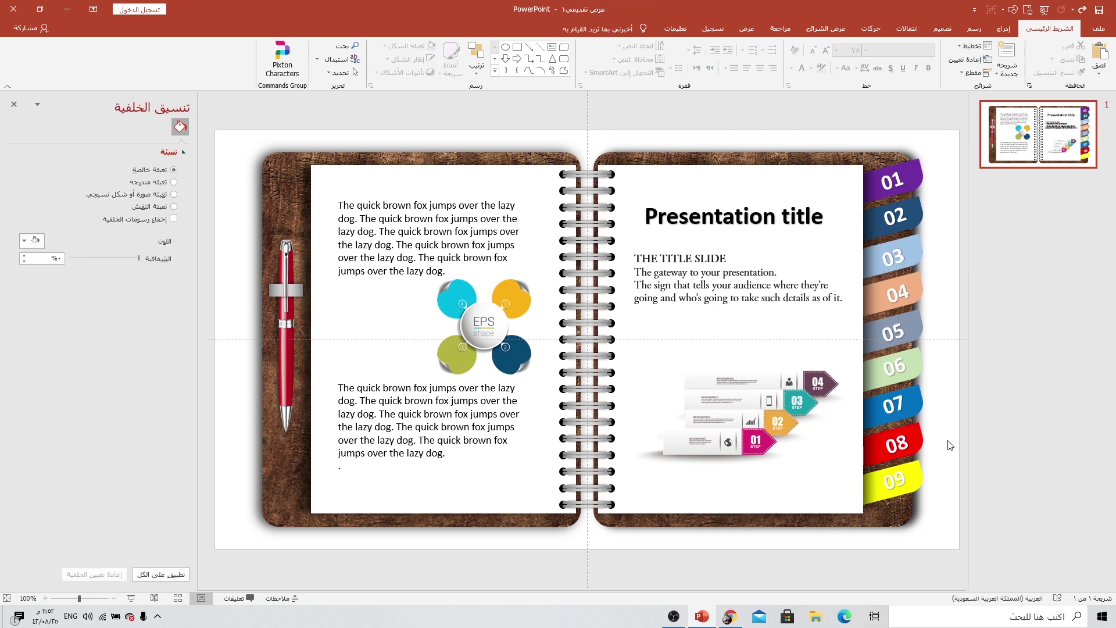
Step: Duplicate slide 1 via its thumbnail's Duplicate Slide command
{"action": "right_click", "coordinate": [1027, 153]}
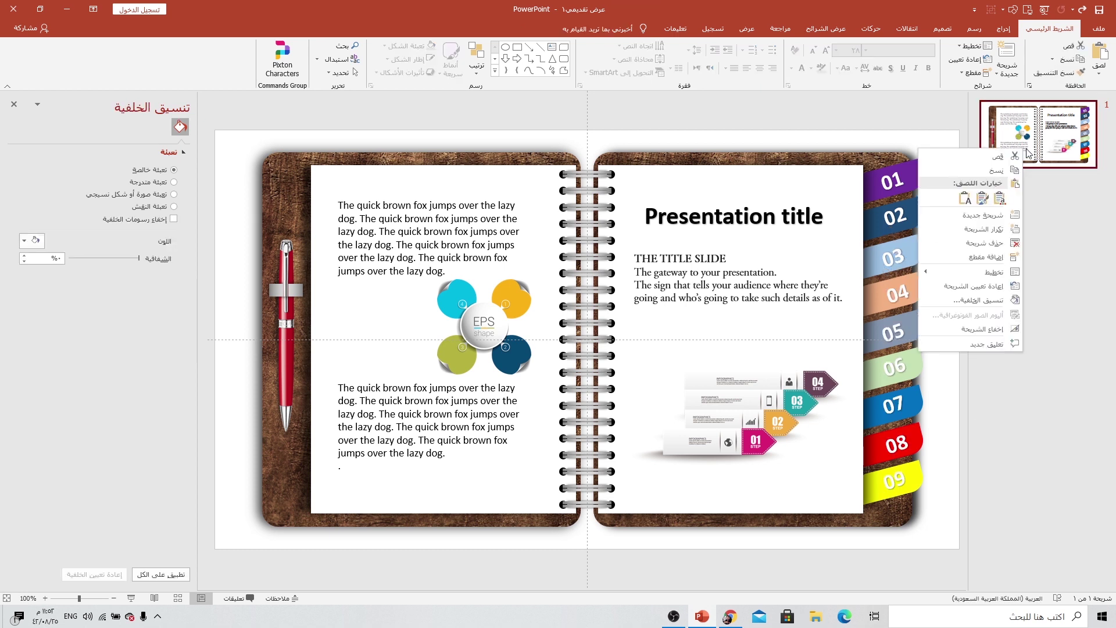
{"action": "left_click", "coordinate": [1002, 229]}
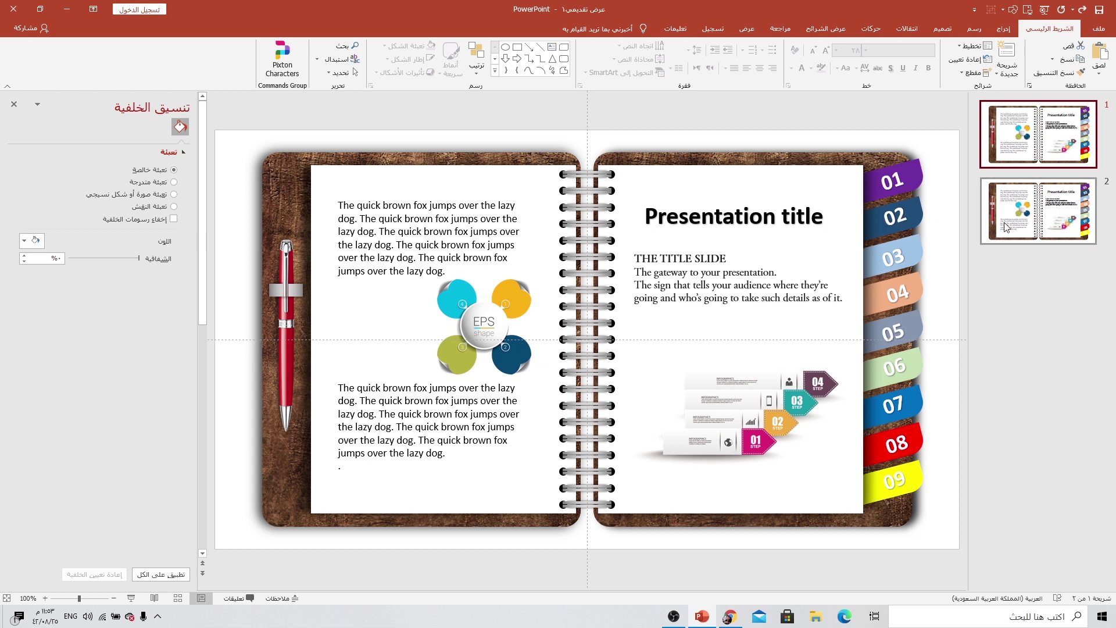
{"action": "left_click", "coordinate": [905, 223]}
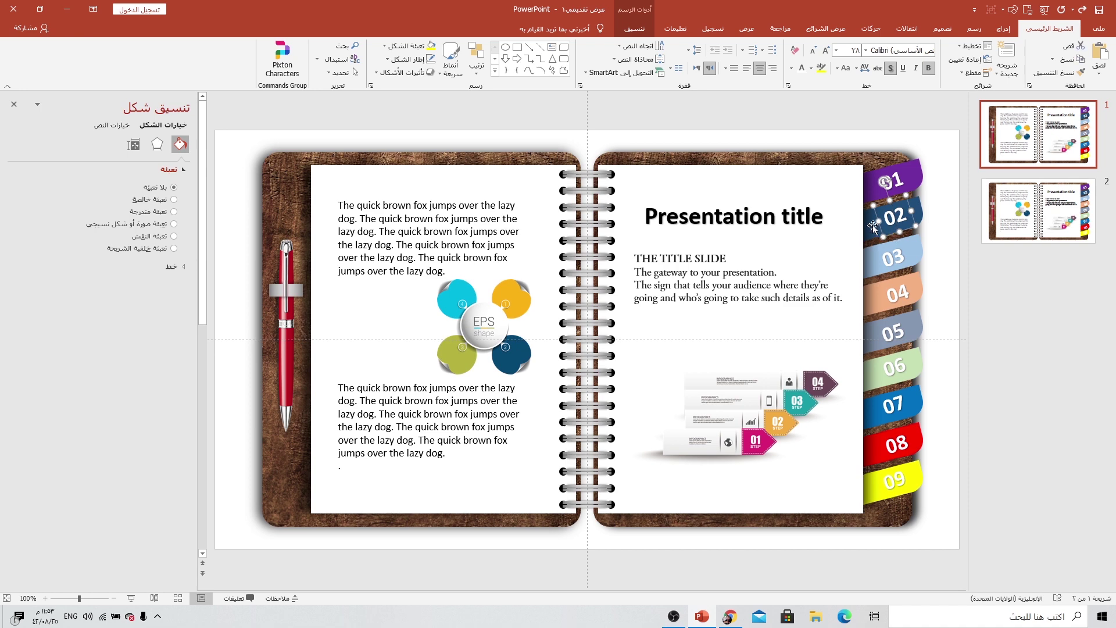
Step: Give slide 1's 02 tab an action hyperlinking to slide 2
{"action": "left_click", "coordinate": [1003, 29]}
{"action": "left_click", "coordinate": [618, 67]}
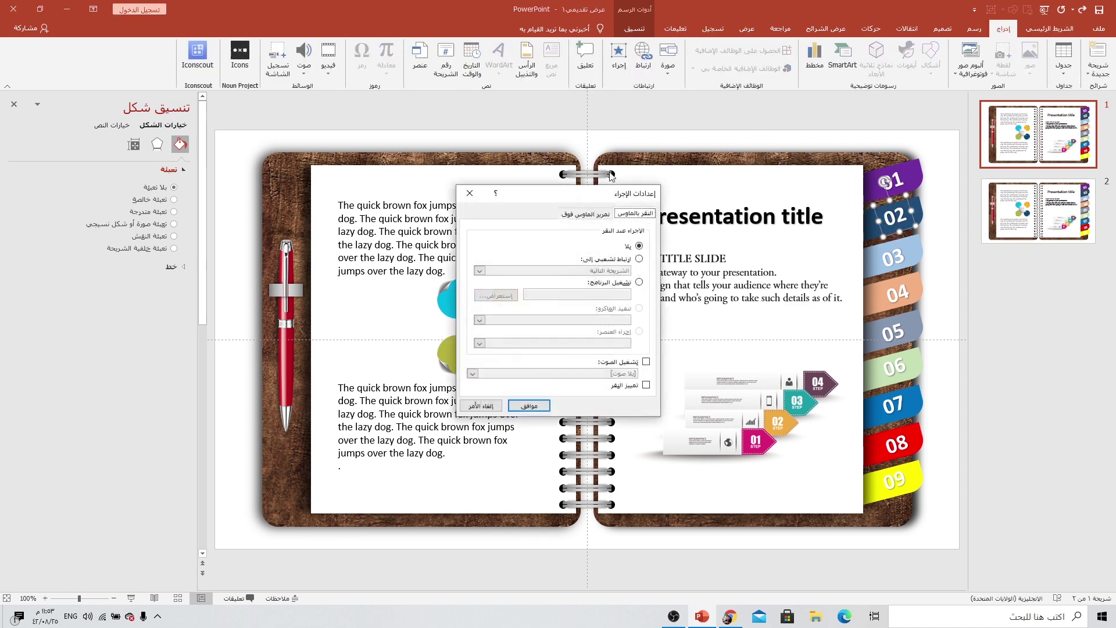
{"action": "left_click", "coordinate": [610, 259]}
{"action": "left_click", "coordinate": [587, 271]}
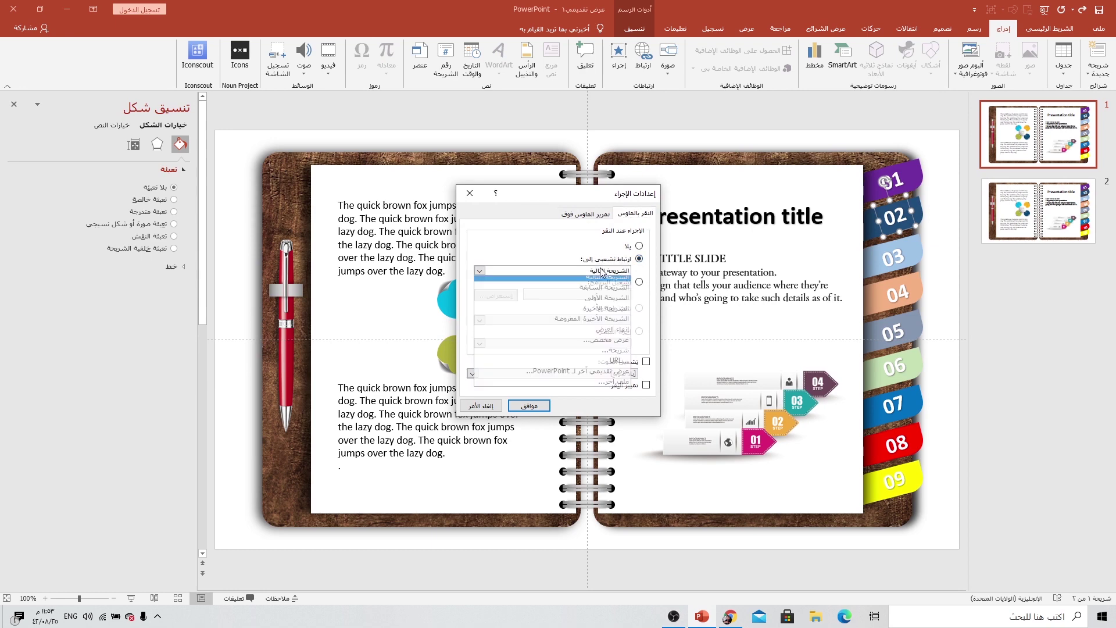
{"action": "left_click", "coordinate": [589, 330]}
{"action": "left_click", "coordinate": [668, 261]}
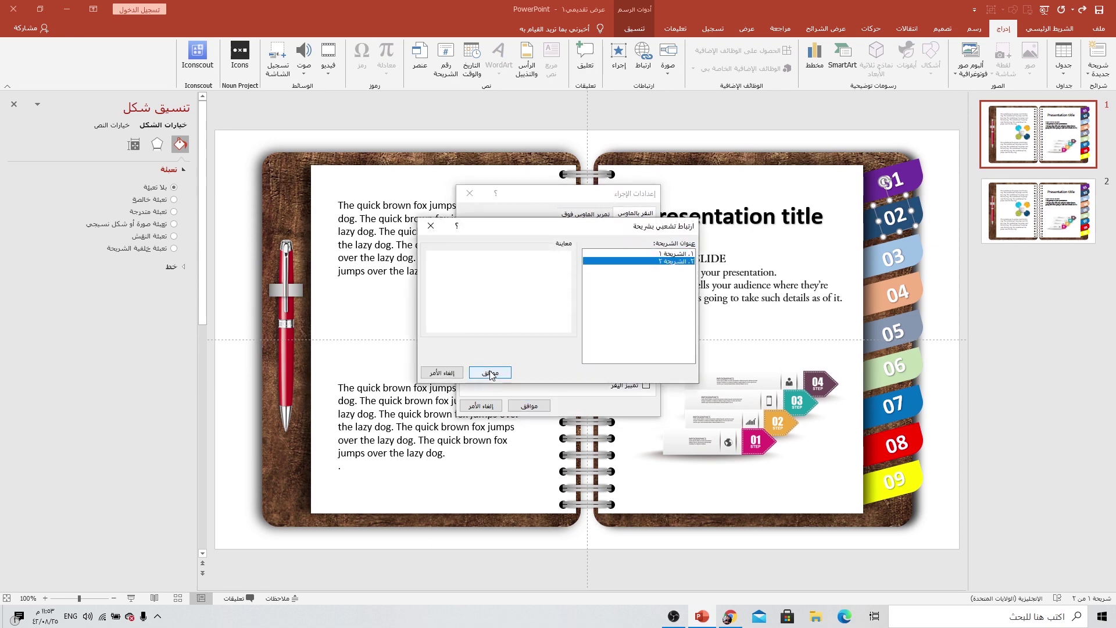
{"action": "left_click", "coordinate": [491, 372]}
{"action": "left_click", "coordinate": [526, 406]}
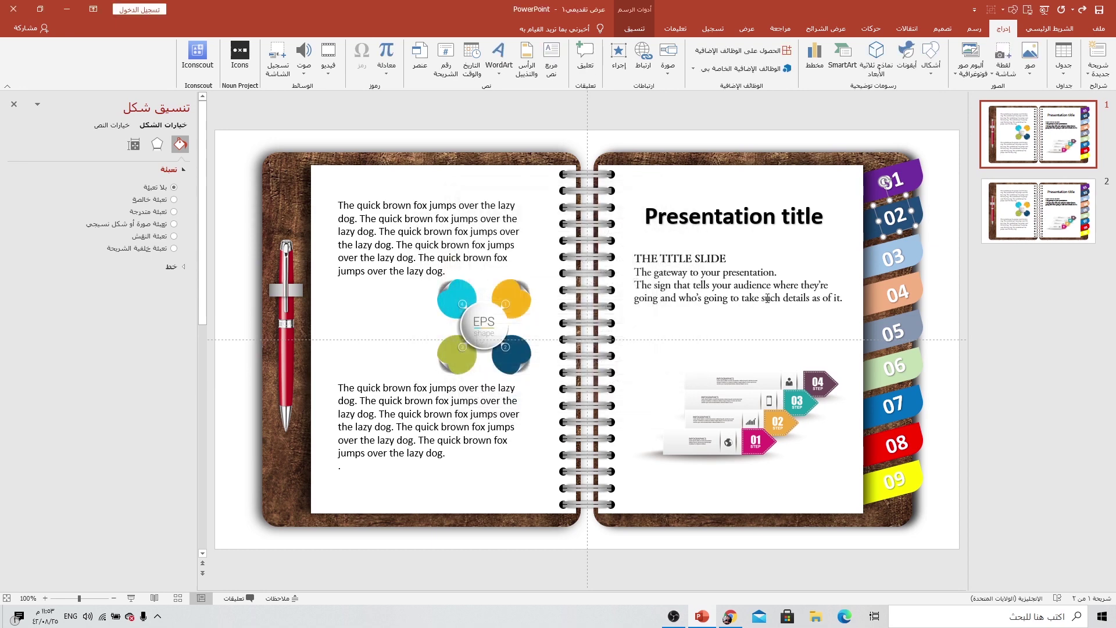
Step: On slide 2, hyperlink the 01 tab back to slide 1
{"action": "left_click", "coordinate": [1046, 200]}
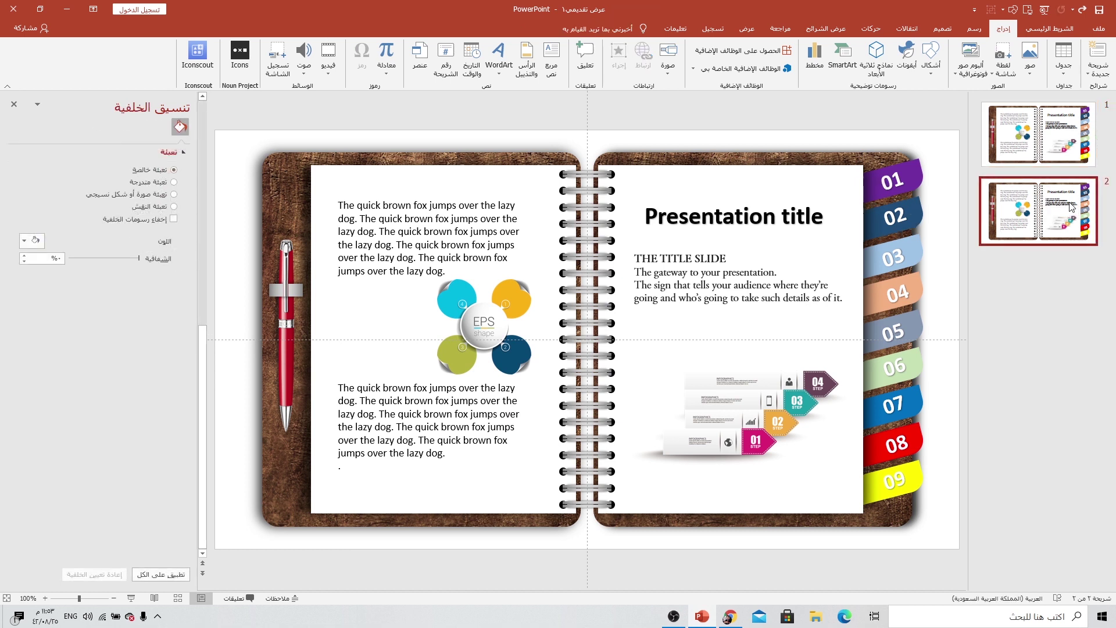
{"action": "left_click", "coordinate": [899, 169]}
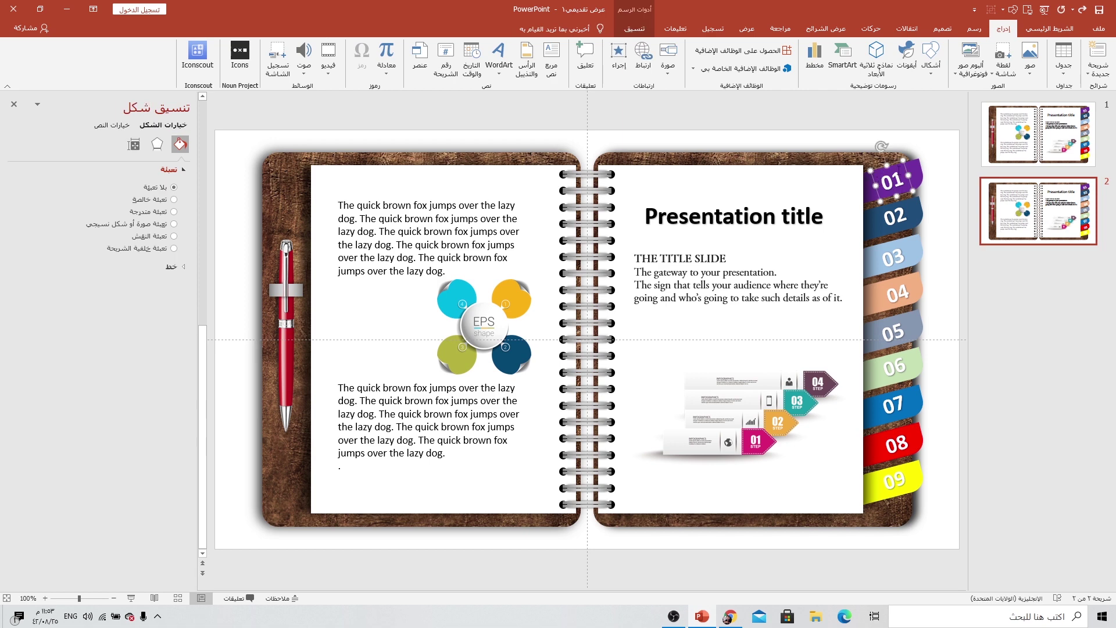
{"action": "left_click", "coordinate": [619, 58]}
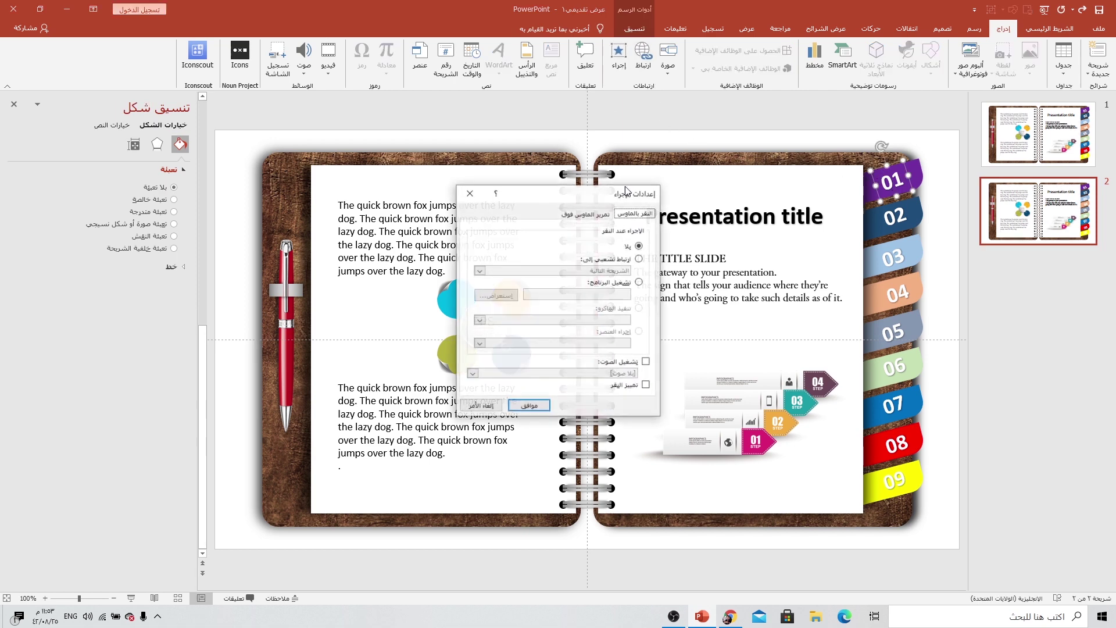
{"action": "left_click", "coordinate": [610, 259]}
{"action": "left_click", "coordinate": [605, 271]}
{"action": "left_click", "coordinate": [583, 351]}
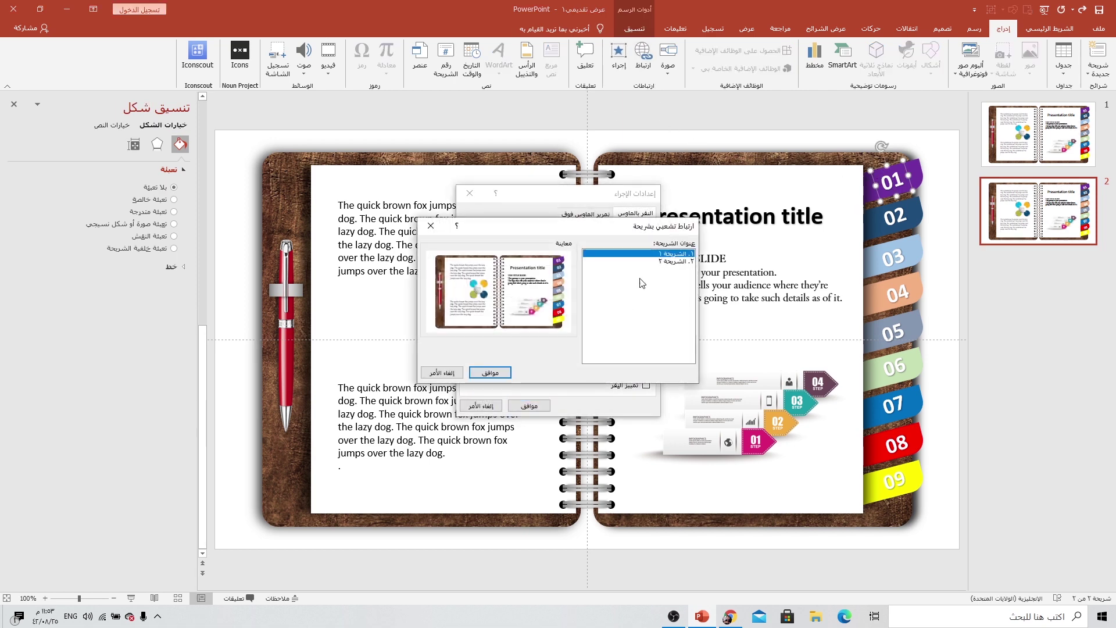
{"action": "left_click", "coordinate": [502, 373]}
{"action": "left_click", "coordinate": [528, 406]}
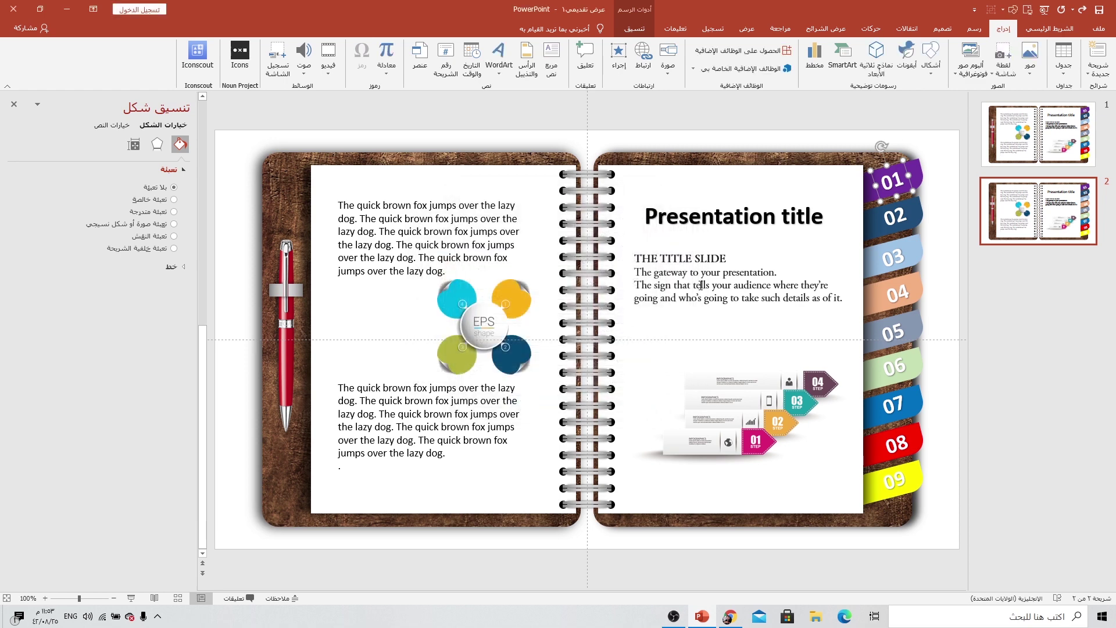
{"action": "left_click", "coordinate": [1032, 130]}
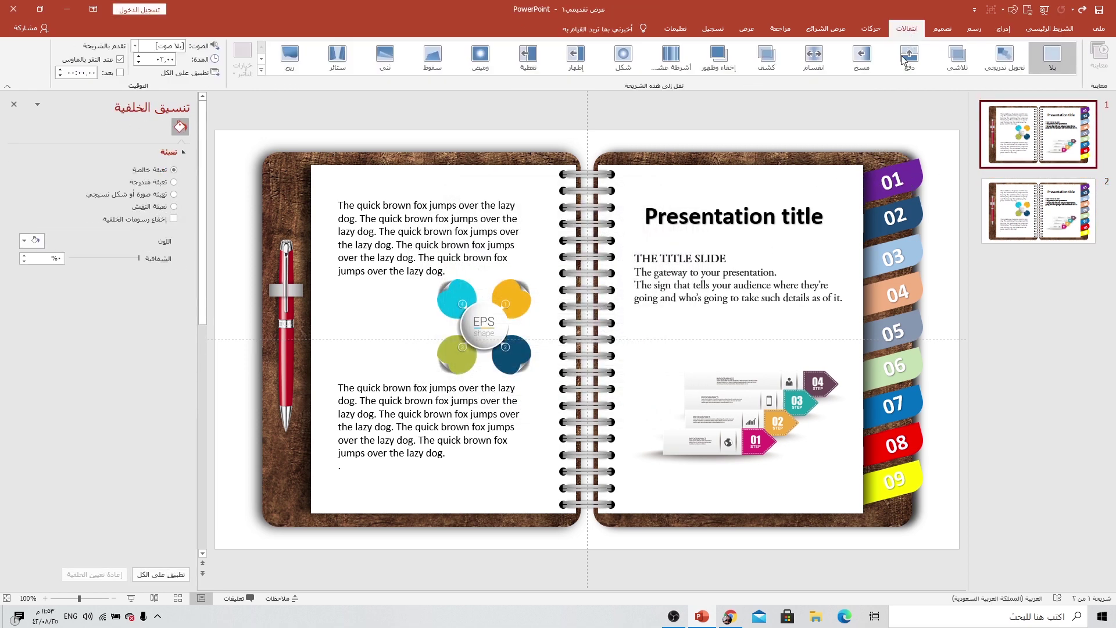
Step: Apply the Page Curl transition and pick one of its effect variations
{"action": "left_click", "coordinate": [906, 28]}
{"action": "left_click", "coordinate": [261, 70]}
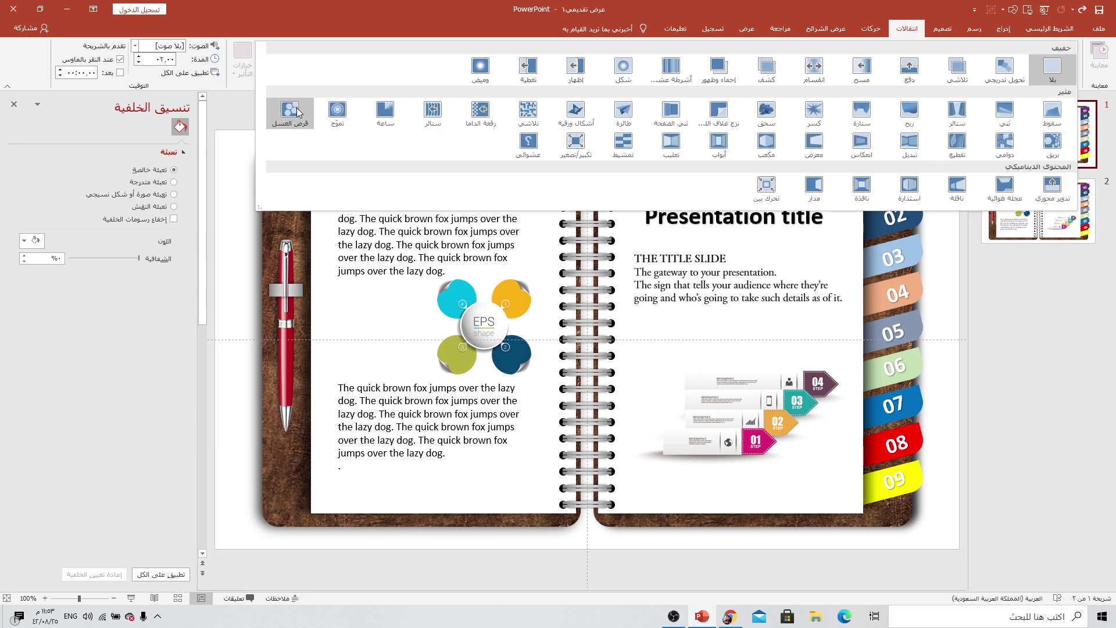
{"action": "left_click", "coordinate": [672, 119]}
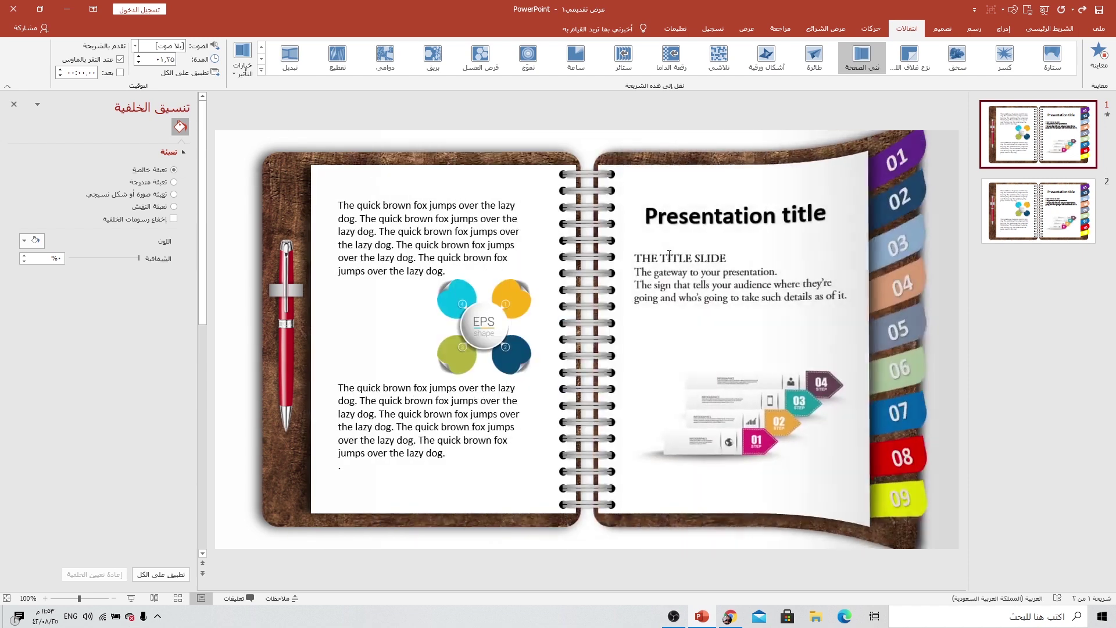
{"action": "left_click", "coordinate": [243, 56]}
{"action": "left_click", "coordinate": [219, 94]}
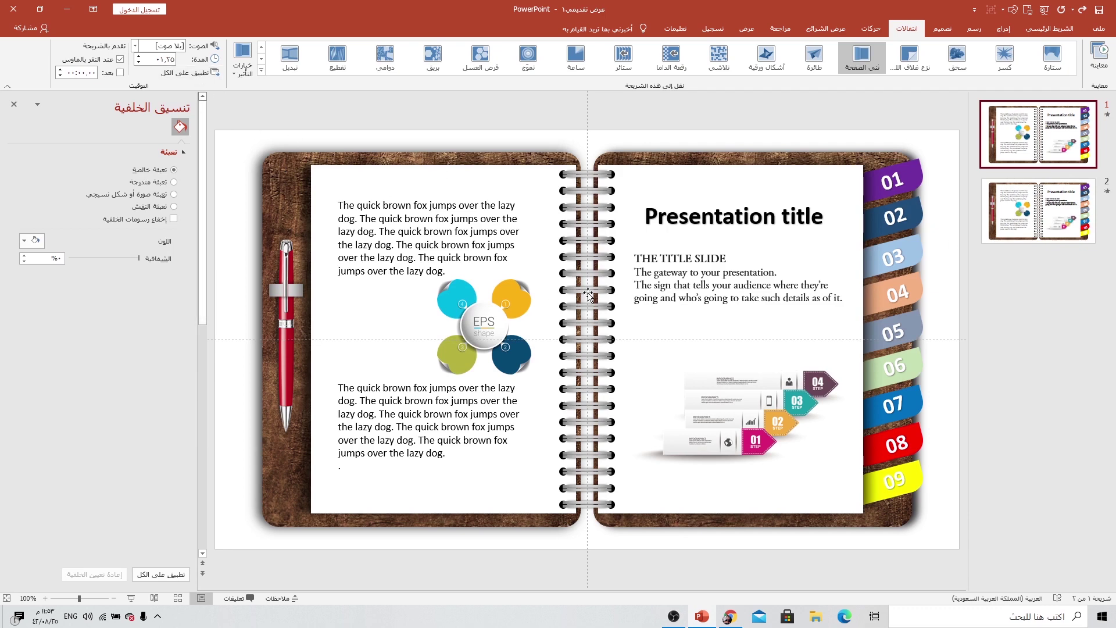
Step: Set the show type to Browsed at a kiosk (full screen)
{"action": "left_click", "coordinate": [826, 28]}
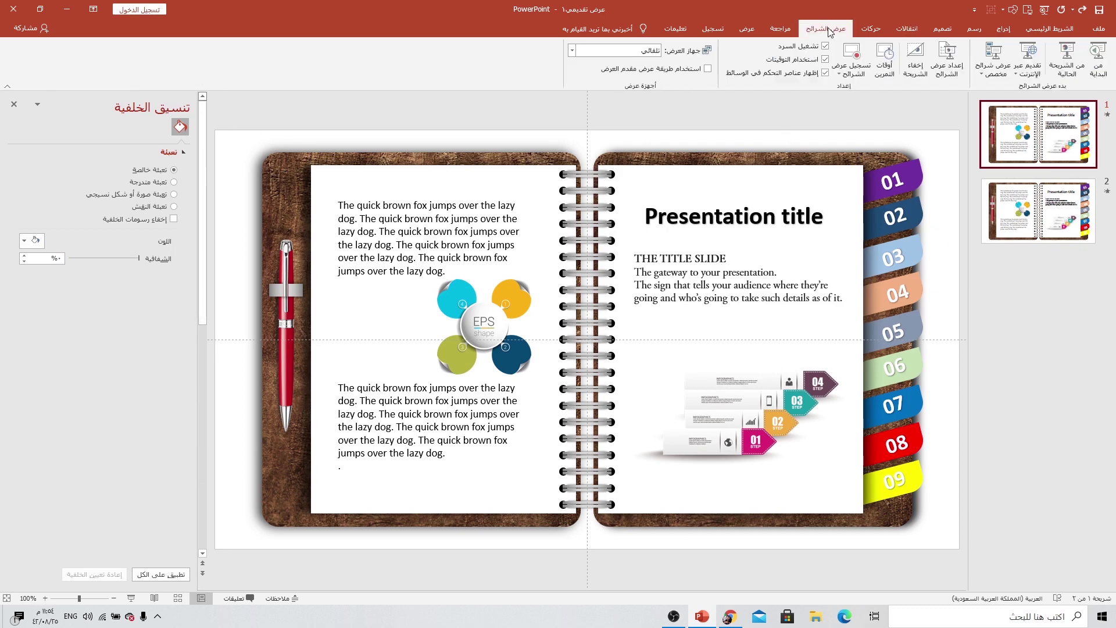
{"action": "left_click", "coordinate": [946, 63]}
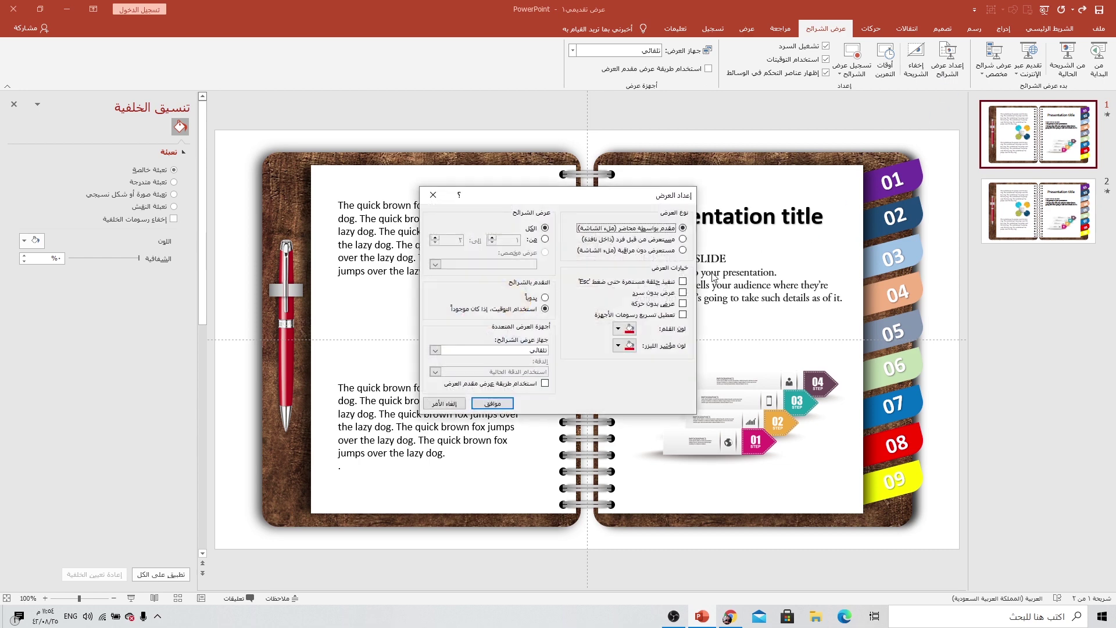
{"action": "left_click", "coordinate": [670, 252]}
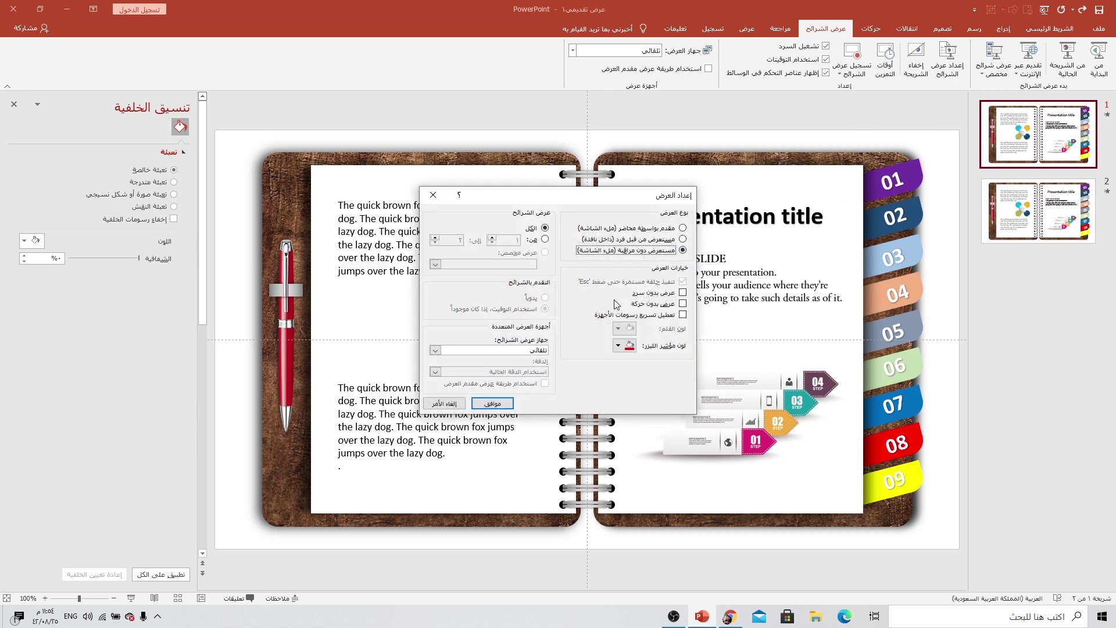
{"action": "left_click", "coordinate": [497, 406]}
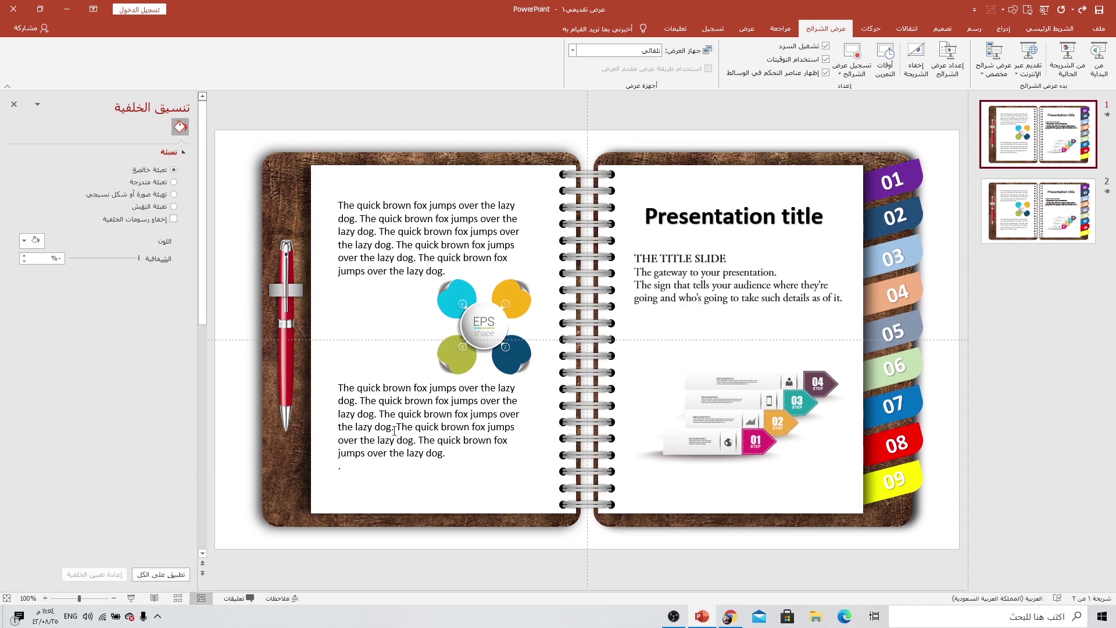
Step: Run the slide show and test the 02 and 01 tab links
{"action": "key", "text": "F5"}
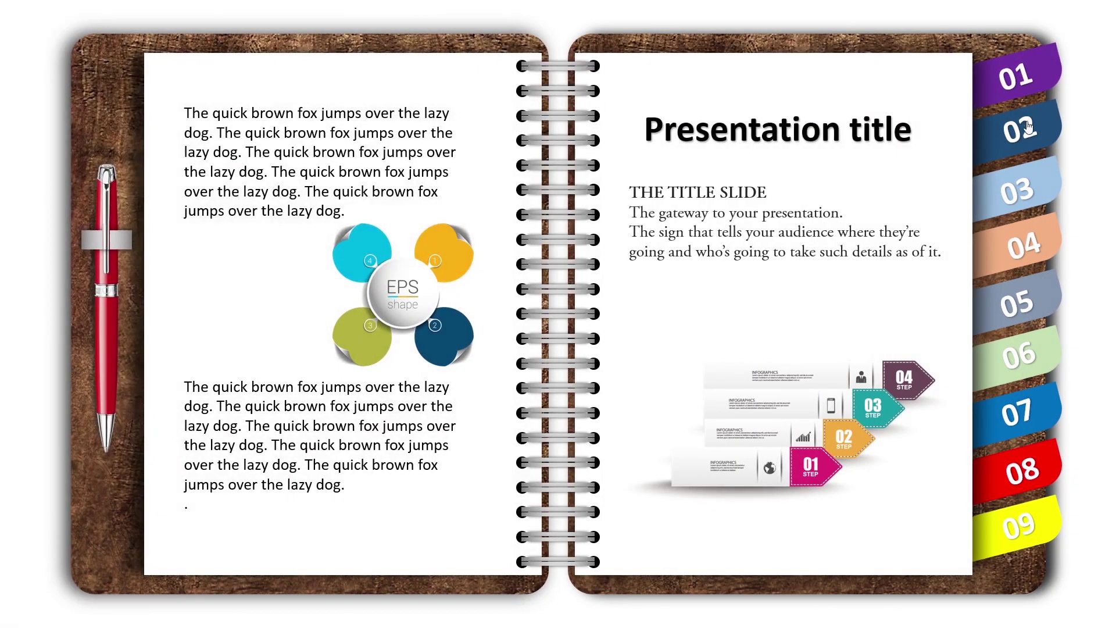
{"action": "left_click", "coordinate": [1026, 121]}
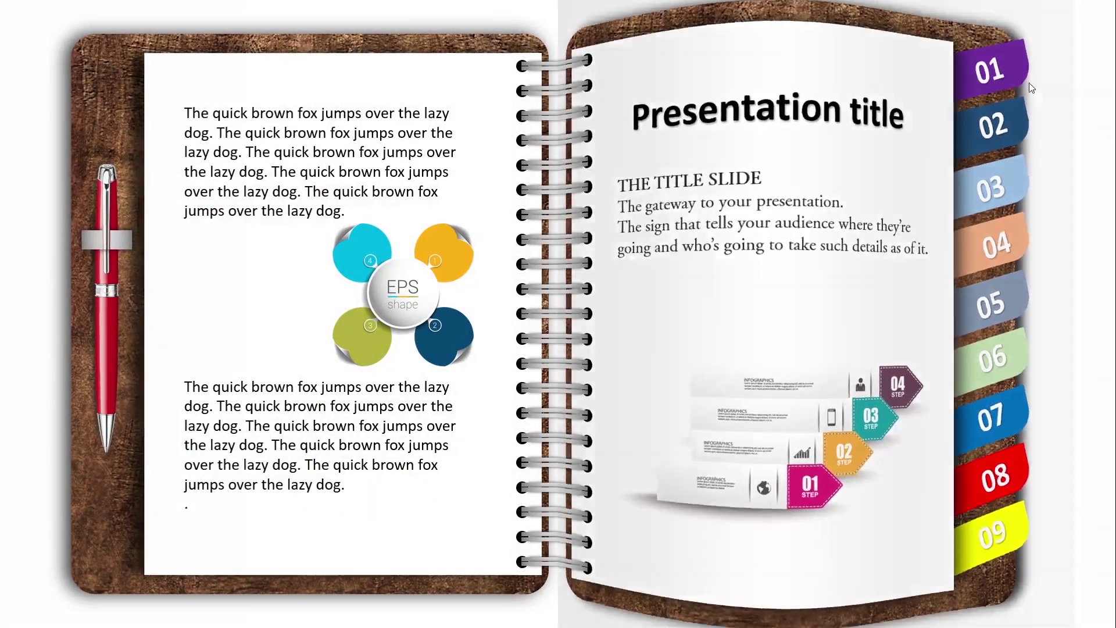
{"action": "left_click", "coordinate": [1029, 86]}
Step: End the preview and delete the steps infographic from slide 2
{"action": "key", "text": "Escape"}
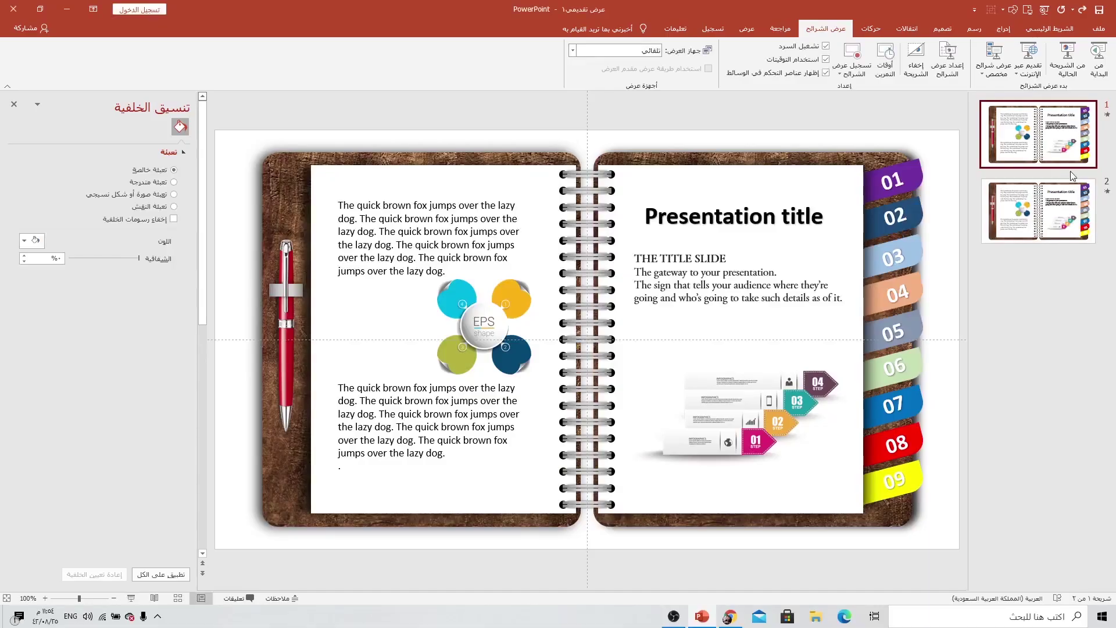
{"action": "left_click", "coordinate": [1054, 207]}
{"action": "left_click", "coordinate": [731, 275]}
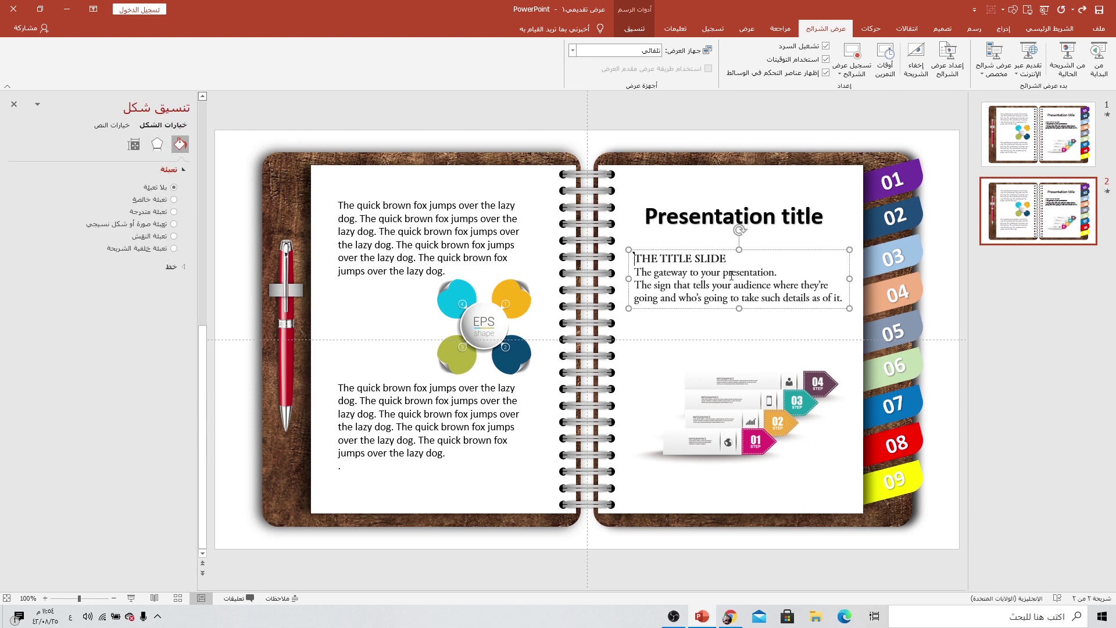
{"action": "left_click", "coordinate": [727, 406]}
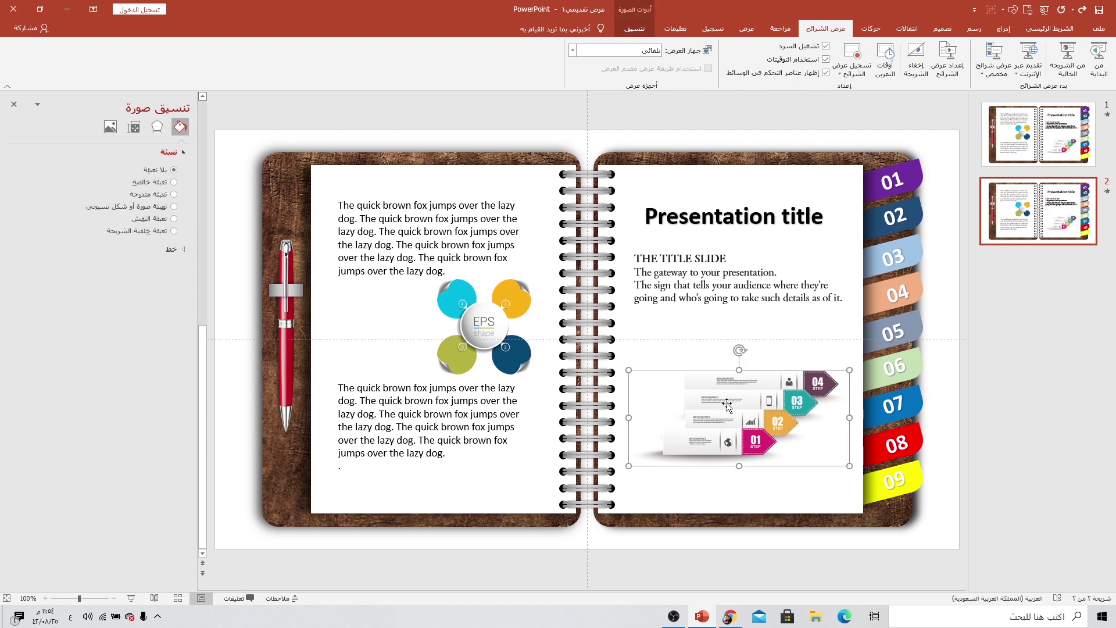
{"action": "key", "text": "Delete"}
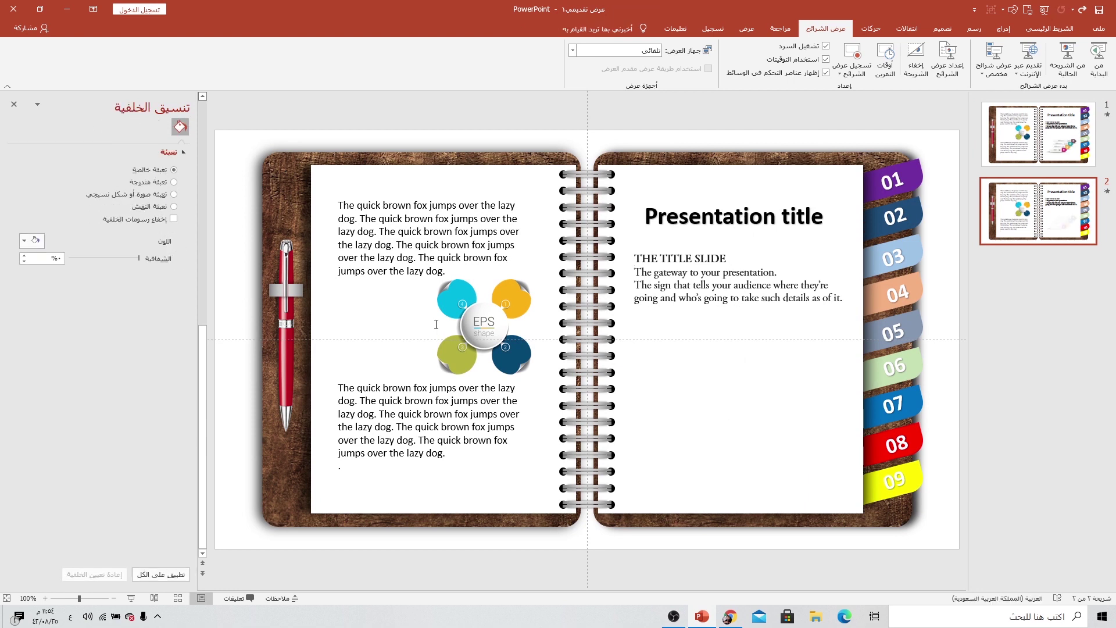
Step: Move the EPS flower graphic onto the right page and enlarge it
{"action": "left_click", "coordinate": [483, 320]}
{"action": "left_click_drag", "start_coordinate": [483, 320], "coordinate": [730, 406]}
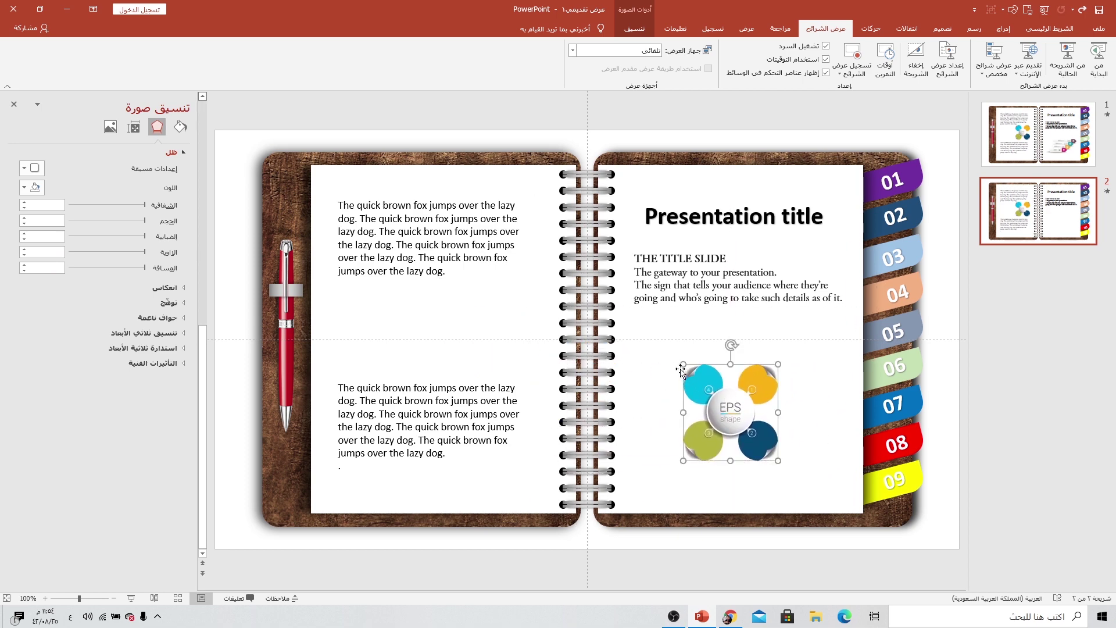
{"action": "left_click_drag", "start_coordinate": [676, 357], "coordinate": [640, 318]}
{"action": "left_click_drag", "start_coordinate": [691, 375], "coordinate": [708, 380]}
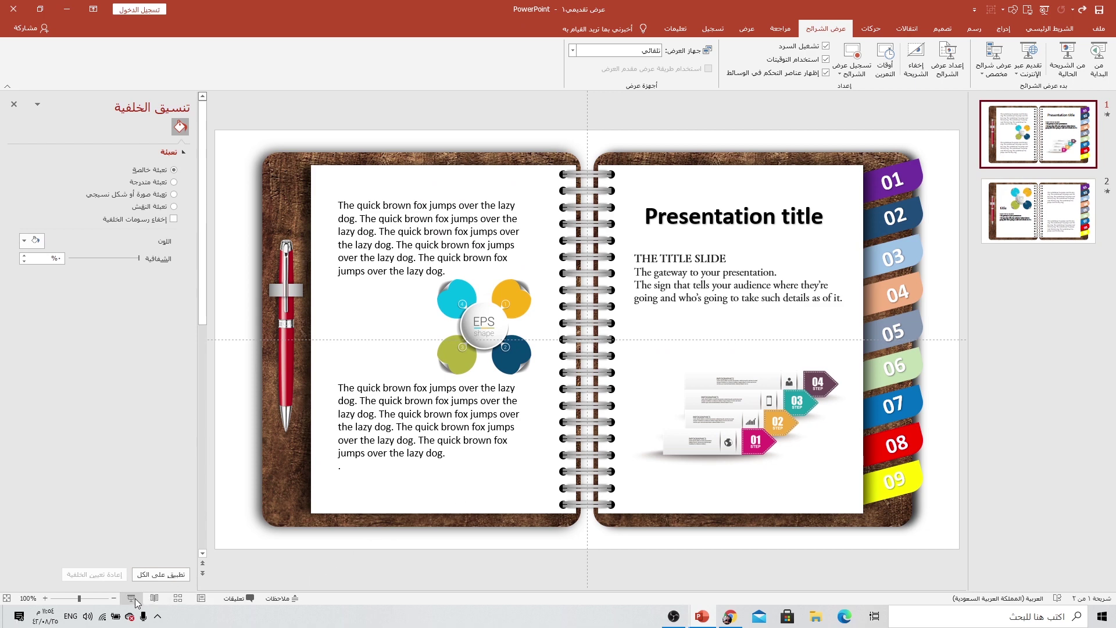
{"action": "left_click", "coordinate": [133, 599]}
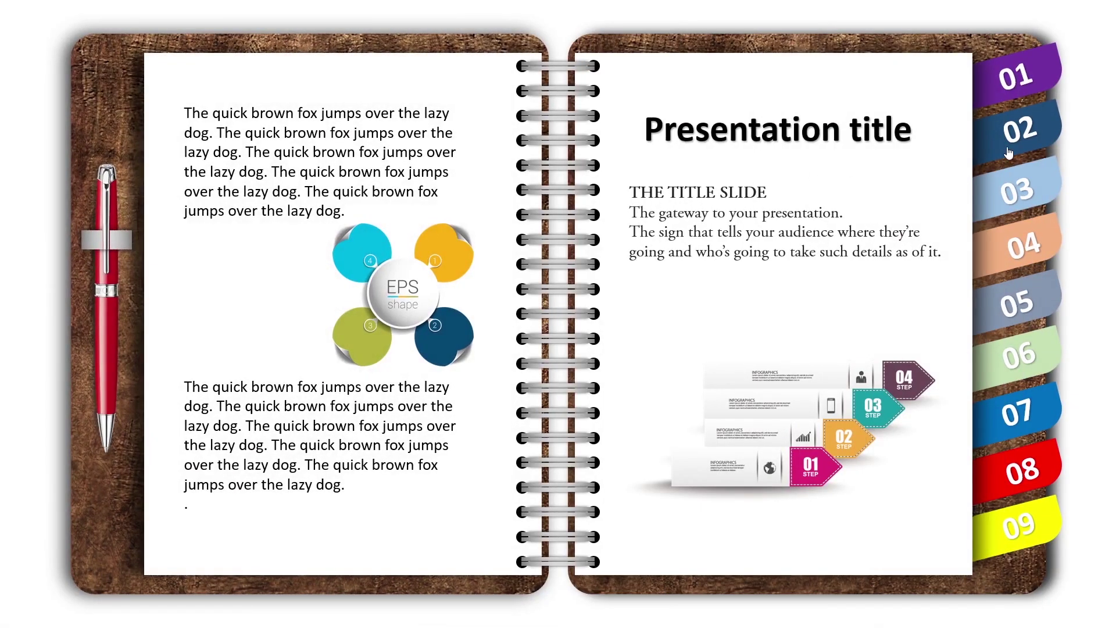
{"action": "left_click", "coordinate": [1023, 134]}
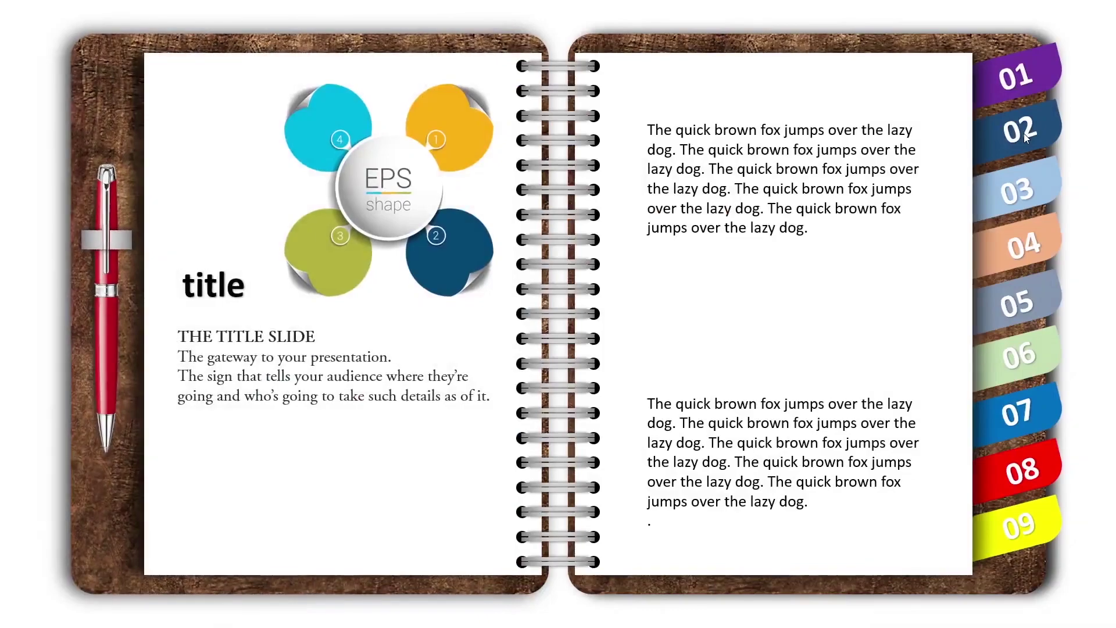
{"action": "left_click", "coordinate": [1019, 82]}
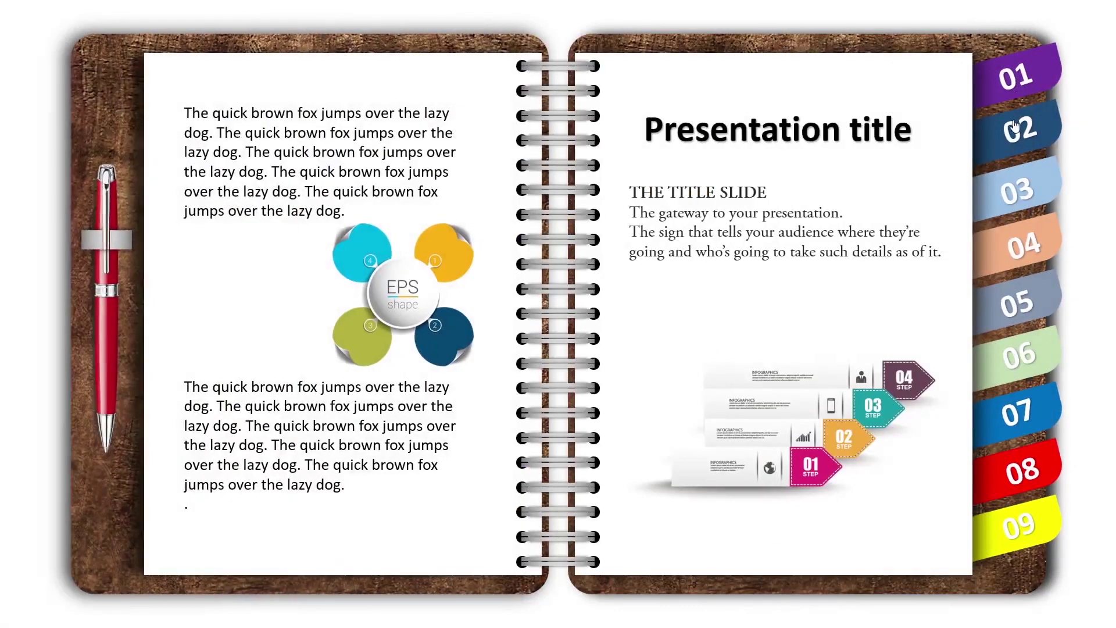
{"action": "left_click", "coordinate": [1015, 126]}
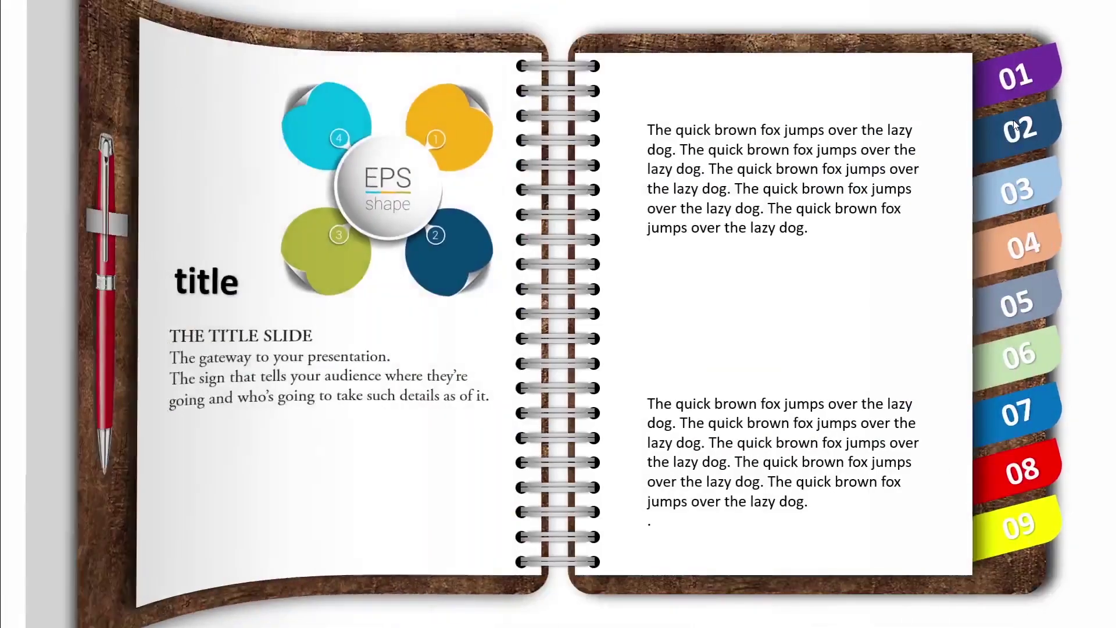
{"action": "key", "text": "Escape"}
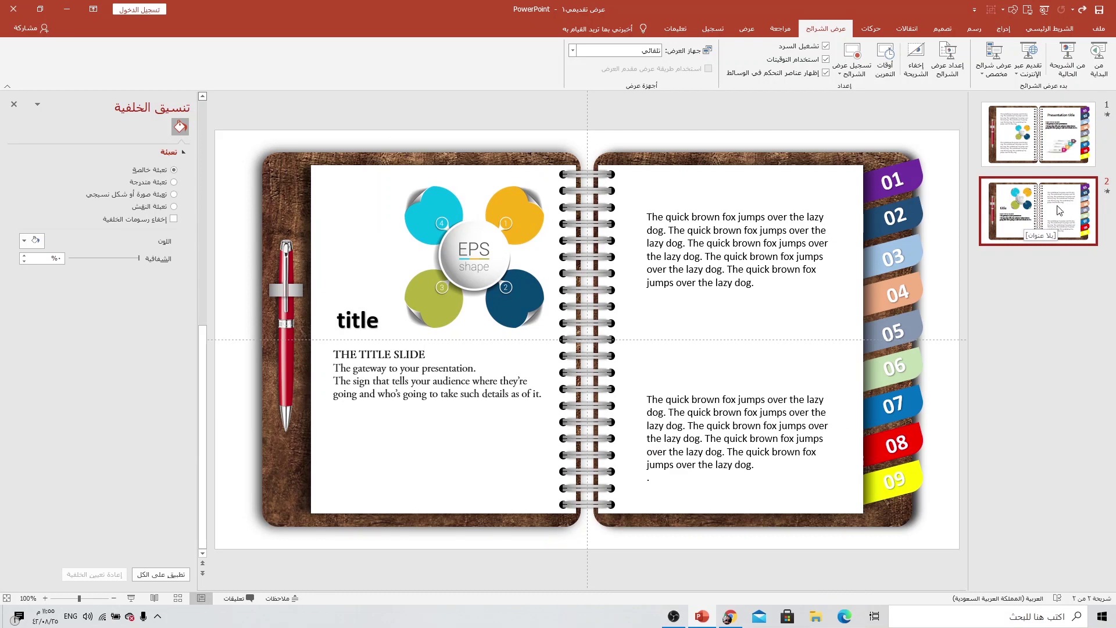
Step: Duplicate slide 2 as slide 3 and give the new slide's 02 tab a hyperlink to a slide
{"action": "right_click", "coordinate": [1039, 231]}
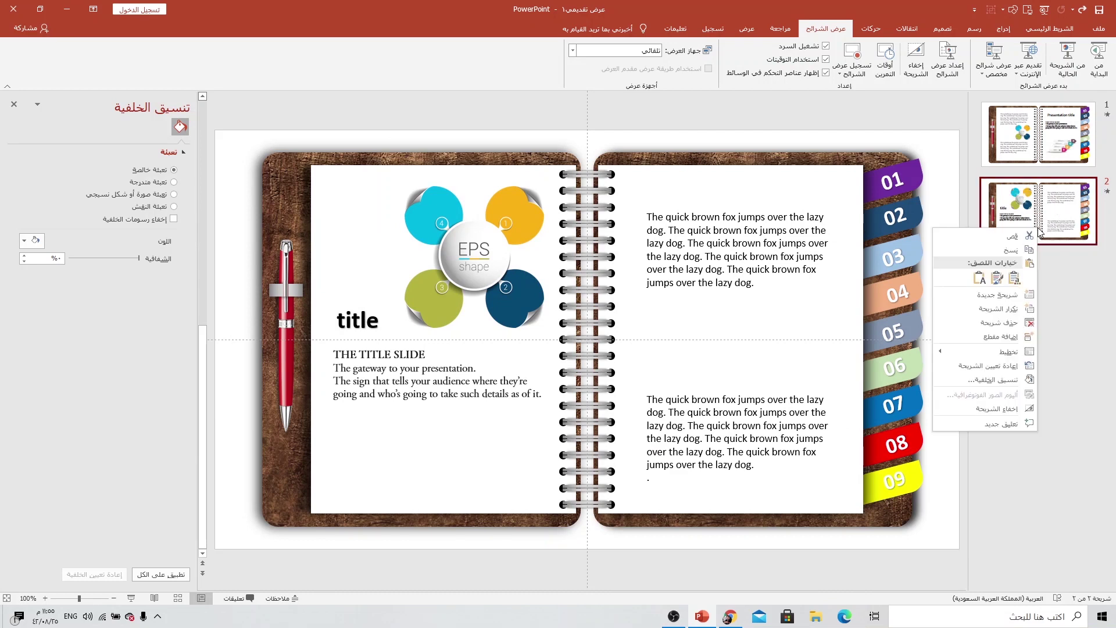
{"action": "left_click", "coordinate": [1001, 302]}
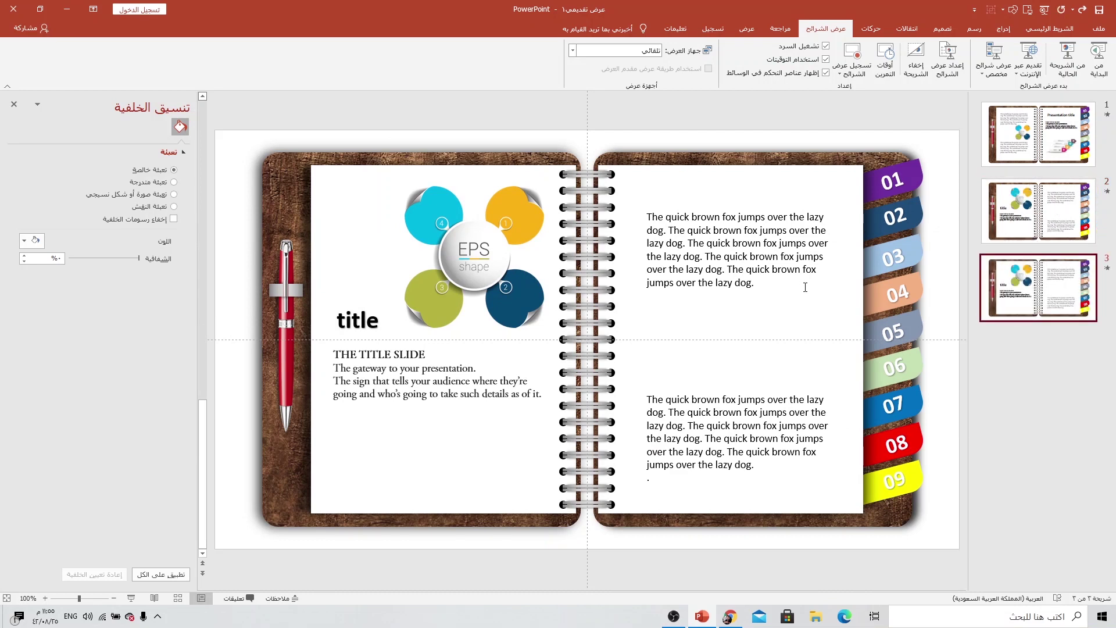
{"action": "left_click", "coordinate": [867, 263]}
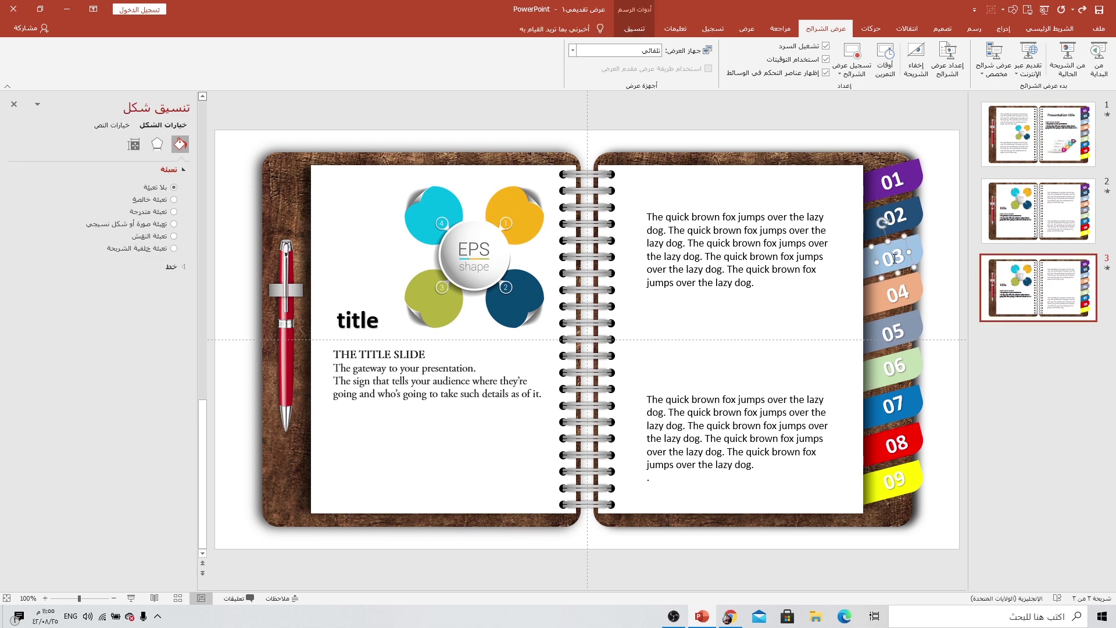
{"action": "left_click", "coordinate": [902, 218]}
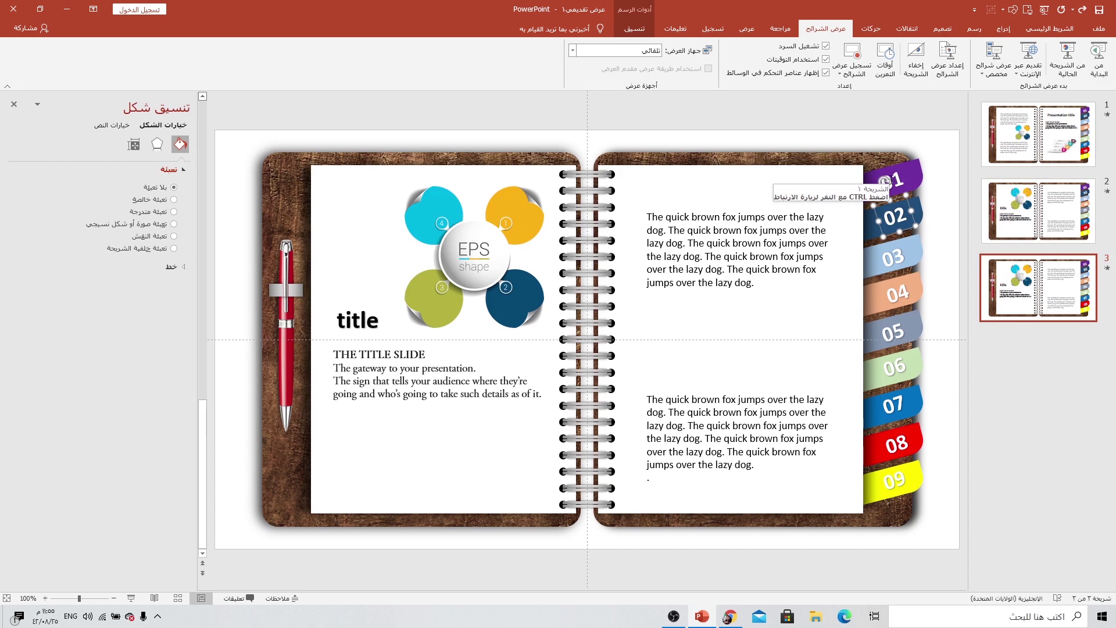
{"action": "left_click", "coordinate": [1003, 29]}
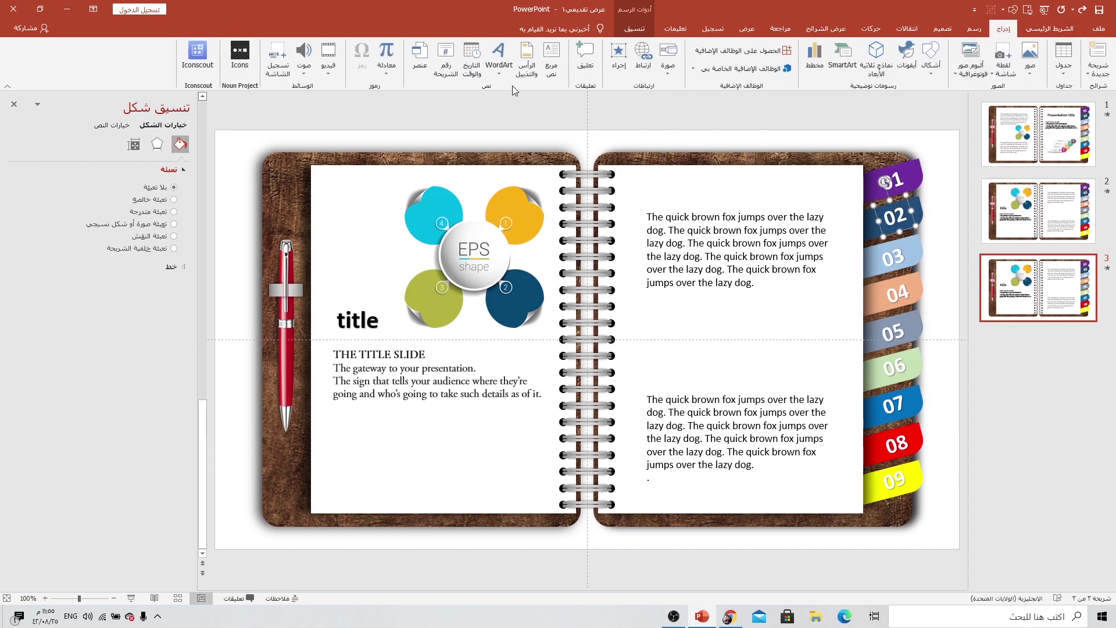
{"action": "left_click", "coordinate": [618, 58]}
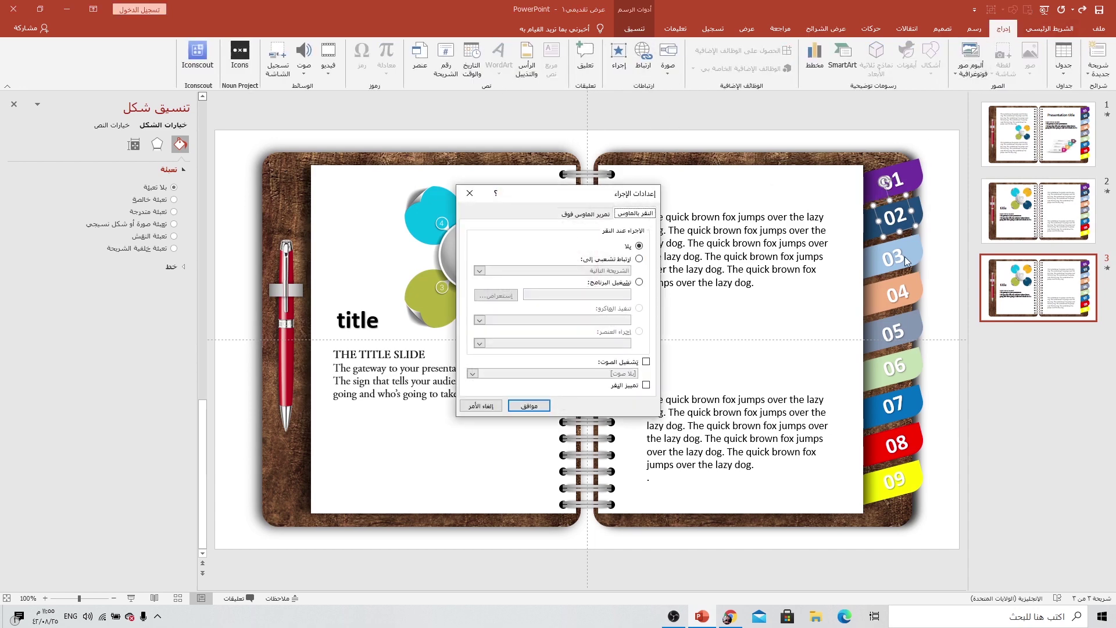
{"action": "left_click", "coordinate": [622, 260]}
{"action": "left_click", "coordinate": [552, 270]}
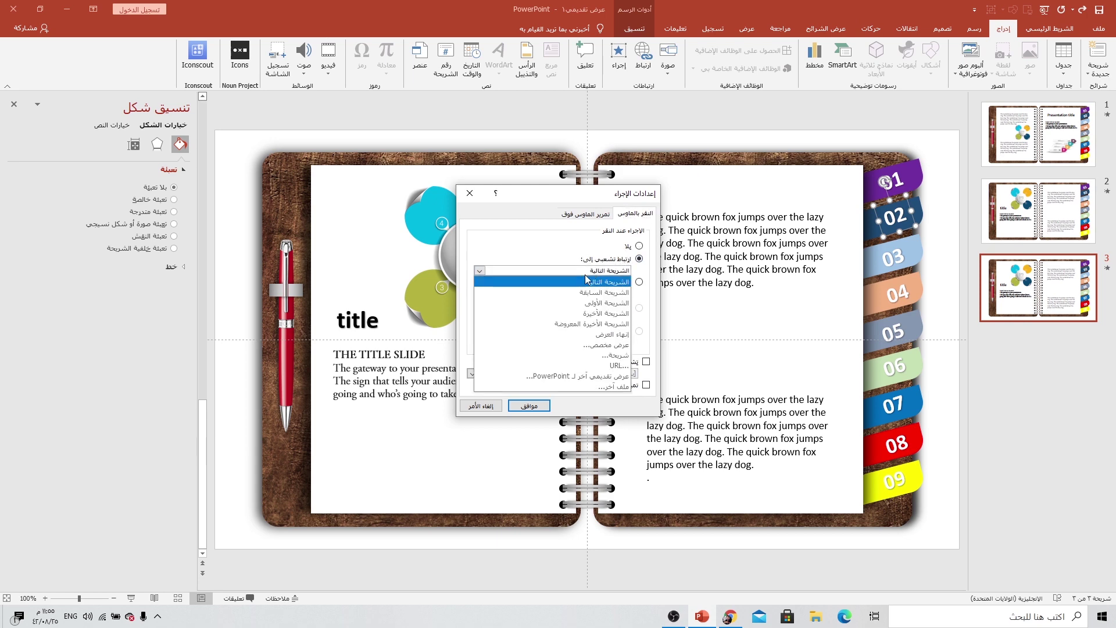
{"action": "left_click", "coordinate": [554, 358]}
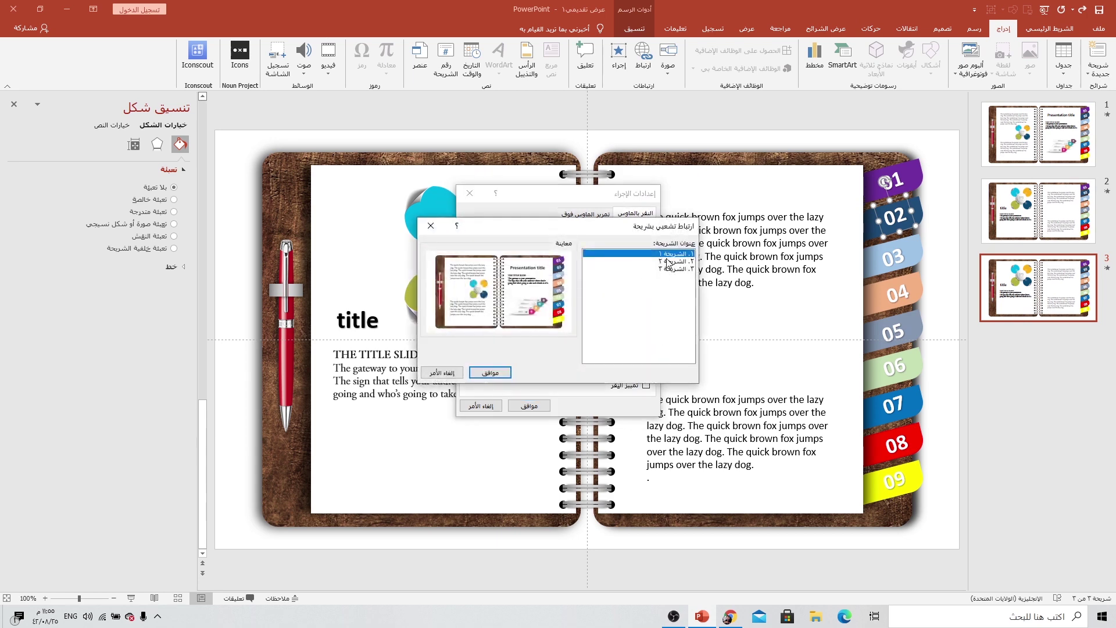
{"action": "left_click", "coordinate": [490, 373]}
{"action": "left_click", "coordinate": [529, 405]}
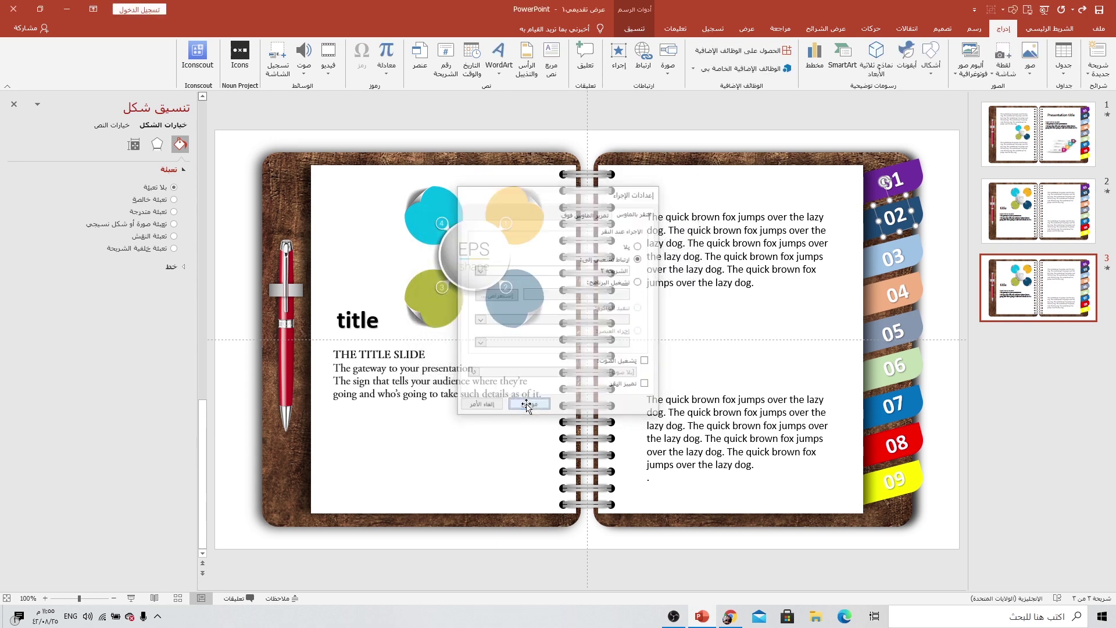
Step: Give slide 3's 01 tab a click action hyperlinking to slide 1
{"action": "left_click", "coordinate": [896, 178]}
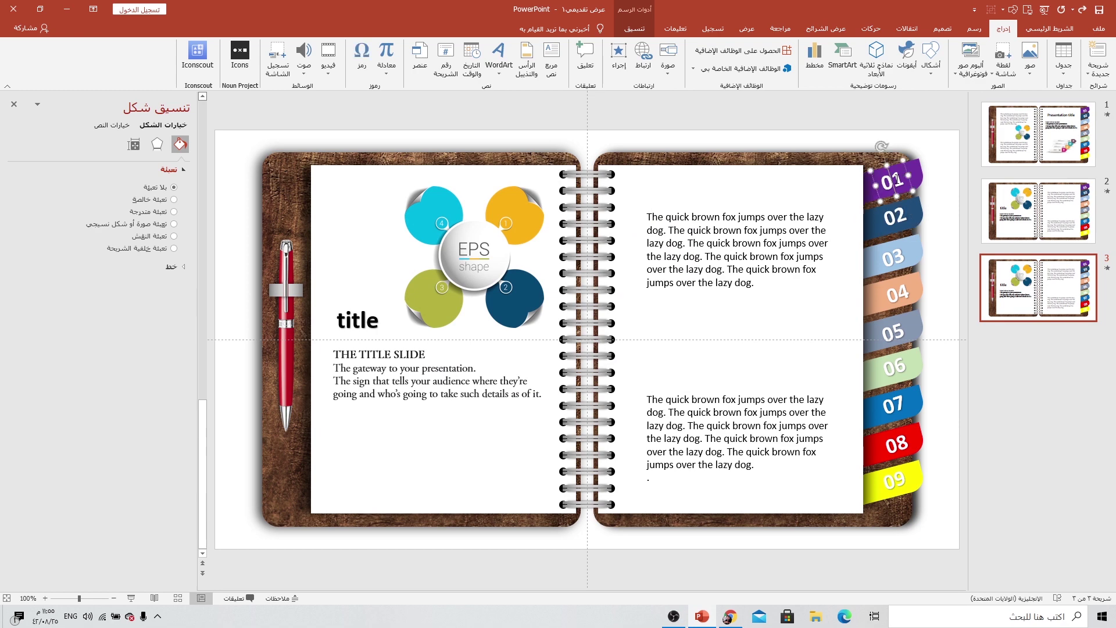
{"action": "left_click", "coordinate": [618, 58]}
{"action": "left_click", "coordinate": [610, 271]}
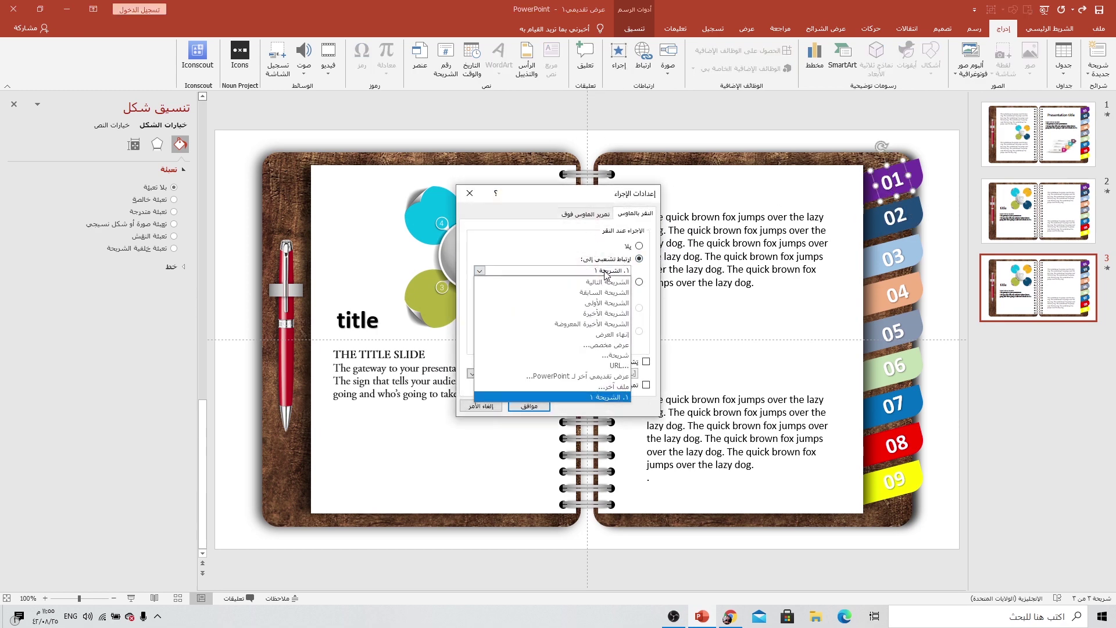
{"action": "left_click", "coordinate": [585, 363]}
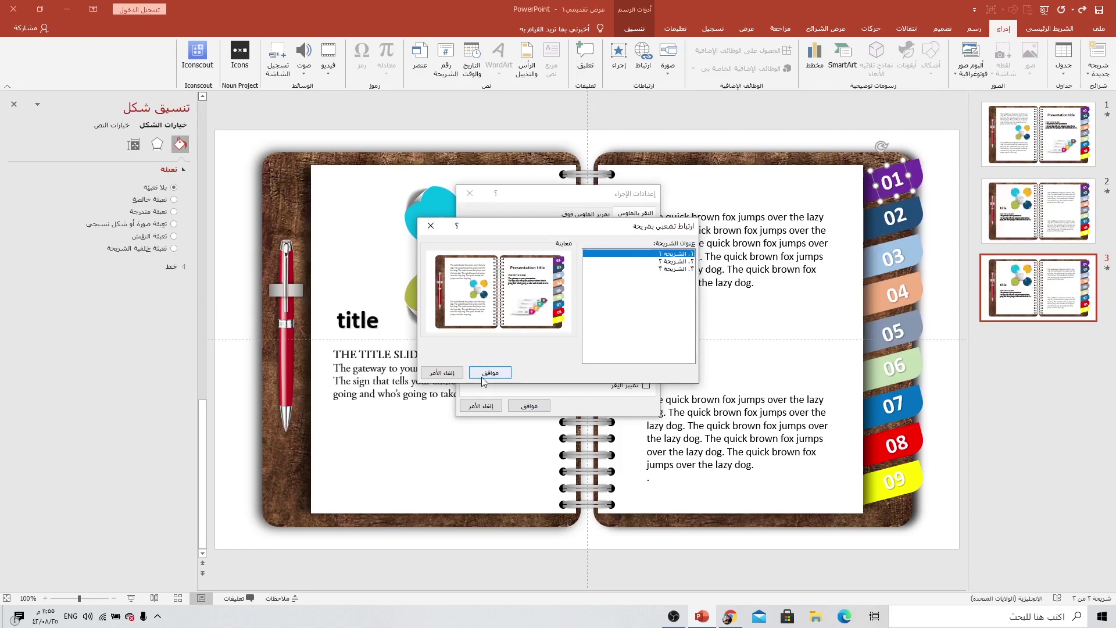
{"action": "left_click", "coordinate": [500, 372]}
{"action": "left_click", "coordinate": [517, 406]}
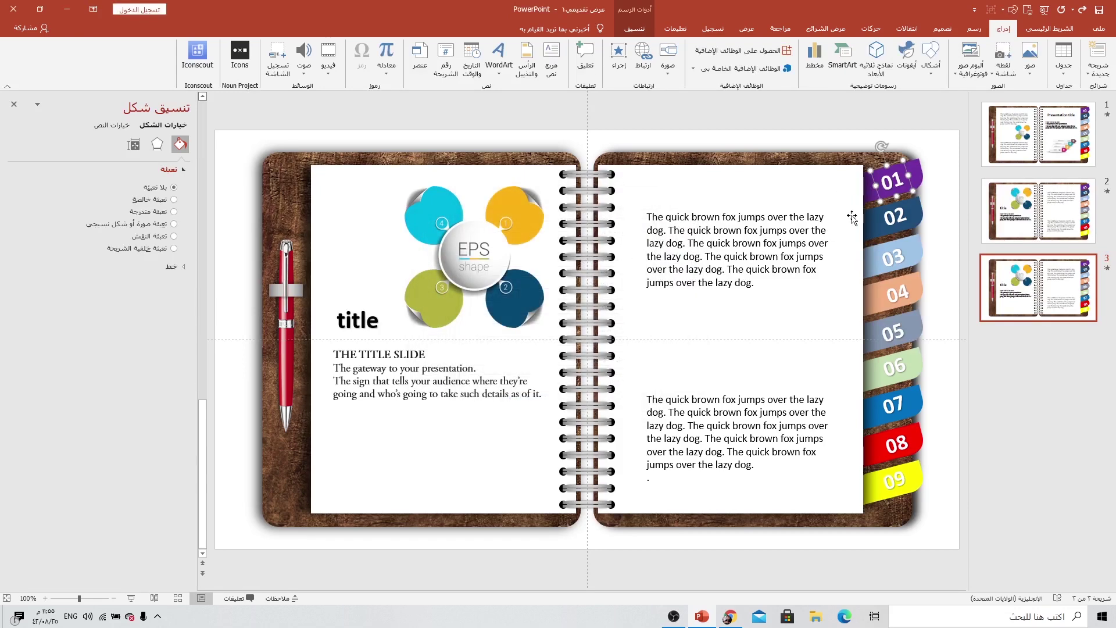
Step: Make the 03 tab on slide 2 hyperlink to slide 3
{"action": "left_click", "coordinate": [1072, 220]}
{"action": "left_click", "coordinate": [901, 254]}
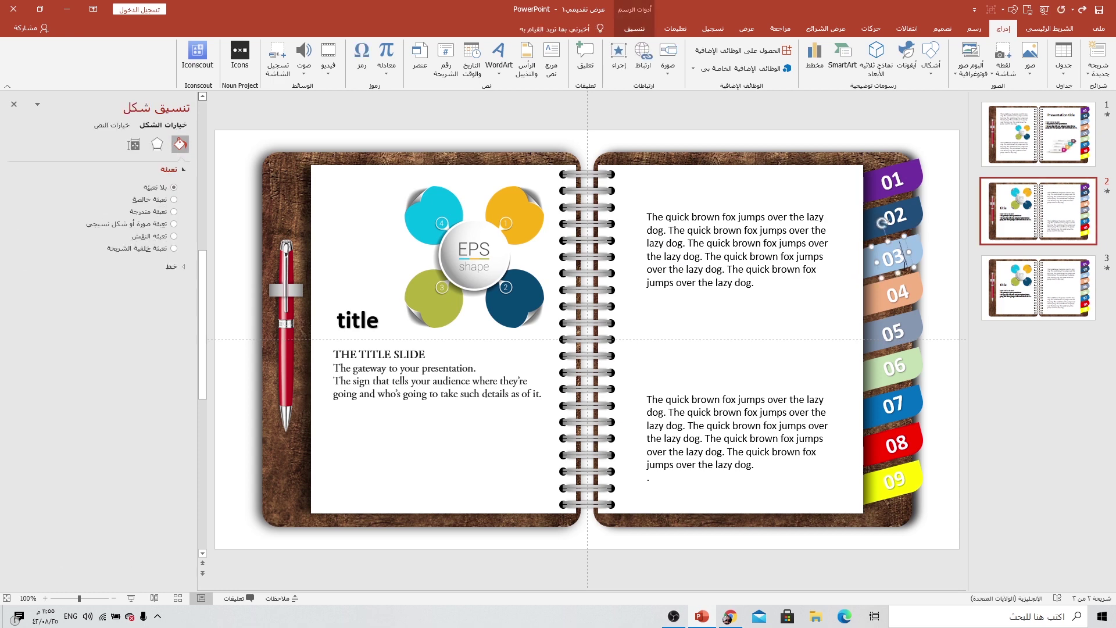
{"action": "left_click", "coordinate": [618, 58]}
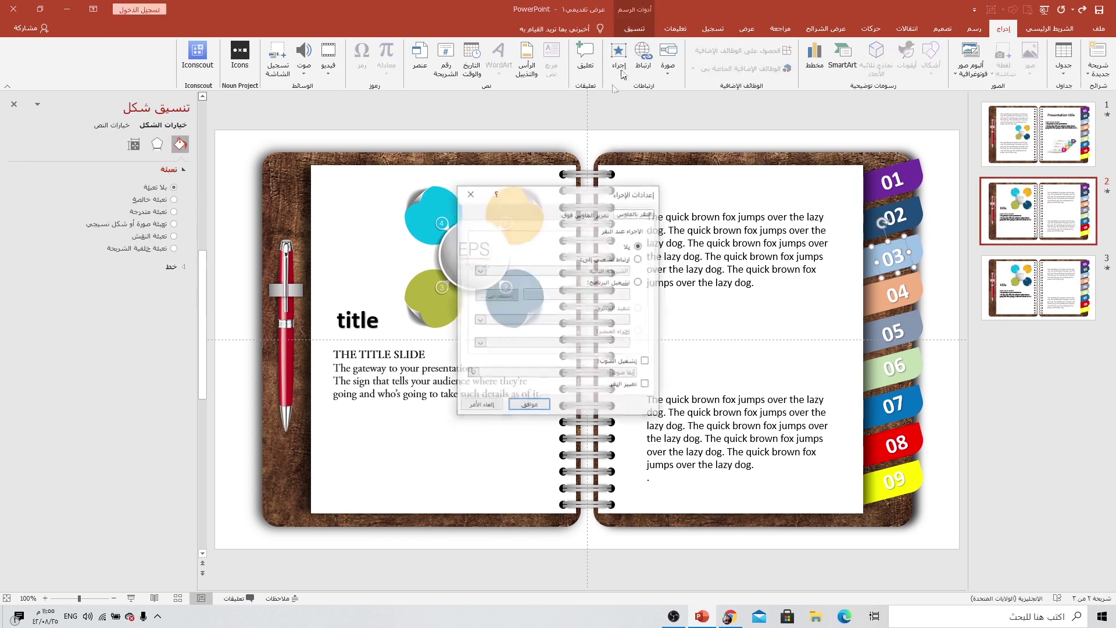
{"action": "left_click", "coordinate": [589, 258]}
{"action": "left_click", "coordinate": [593, 271]}
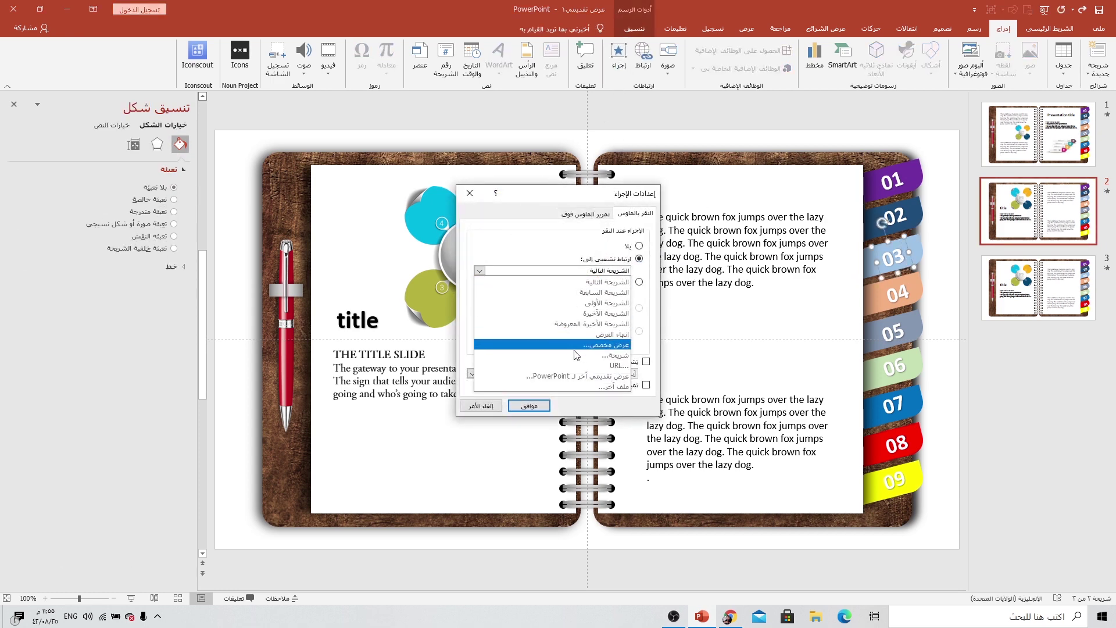
{"action": "left_click", "coordinate": [593, 344]}
{"action": "left_click", "coordinate": [663, 269]}
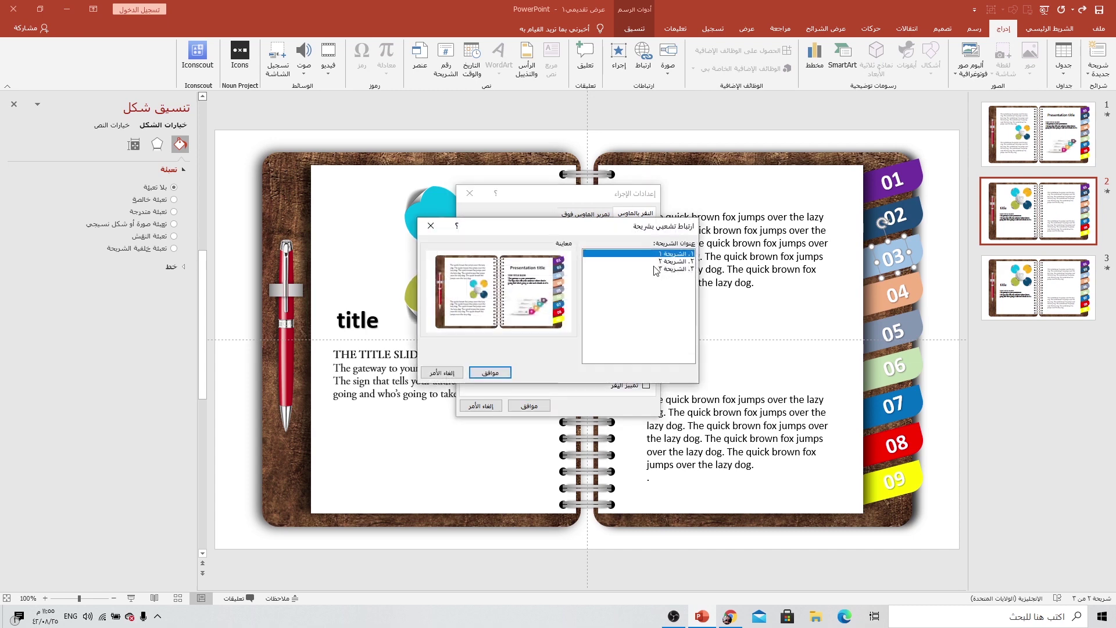
{"action": "left_click", "coordinate": [490, 372]}
{"action": "left_click", "coordinate": [529, 405]}
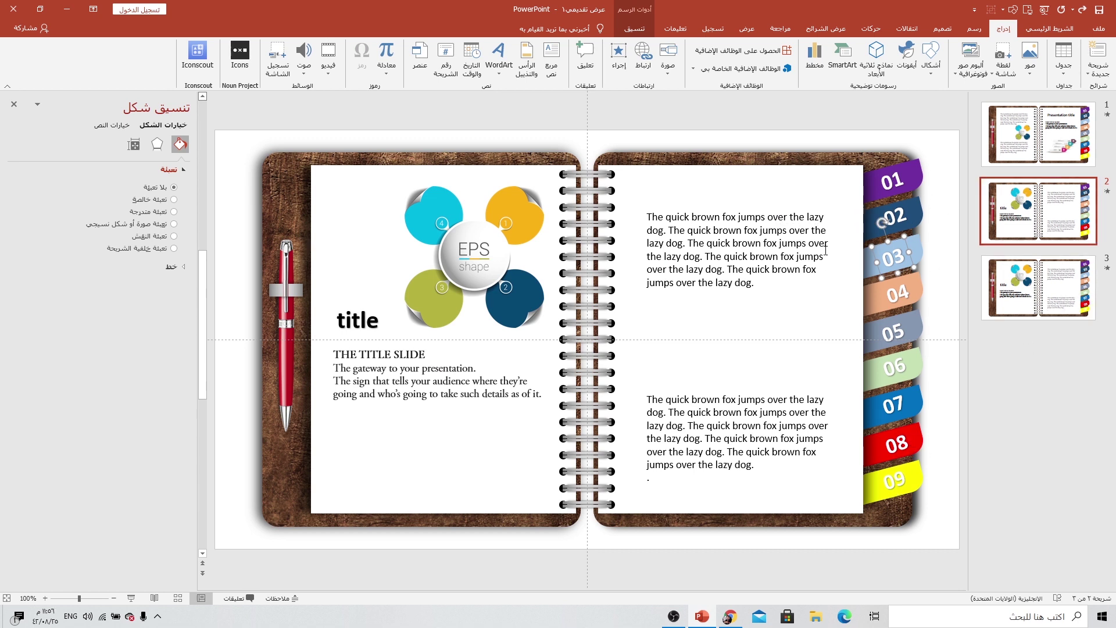
Step: Make the 03 tab on slide 1 hyperlink to slide 3 as well
{"action": "left_click", "coordinate": [1046, 294]}
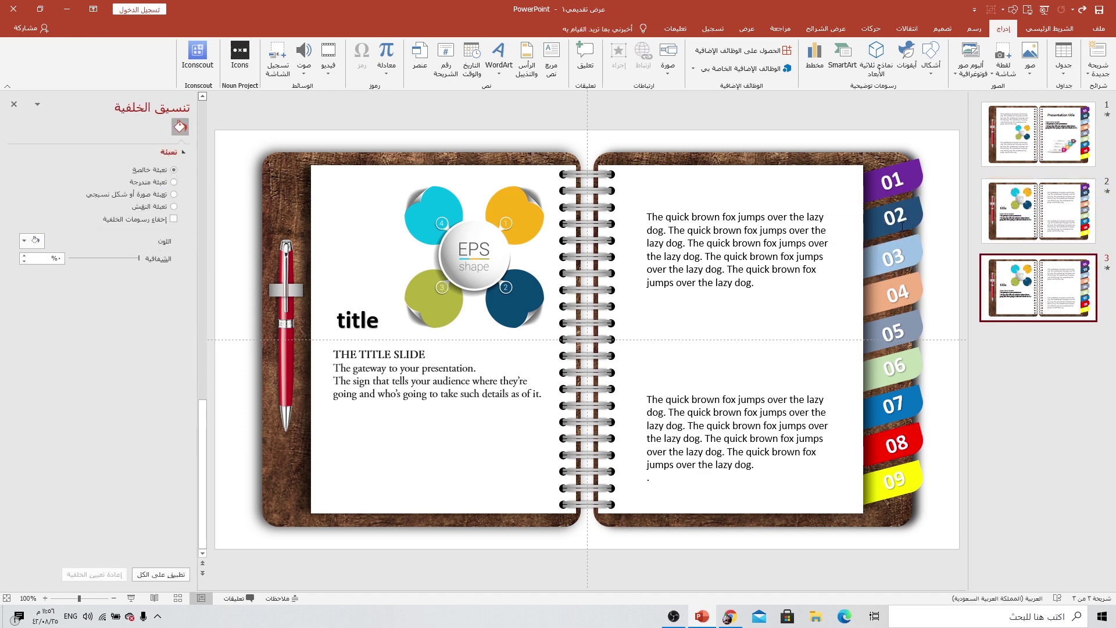
{"action": "left_click", "coordinate": [1021, 148]}
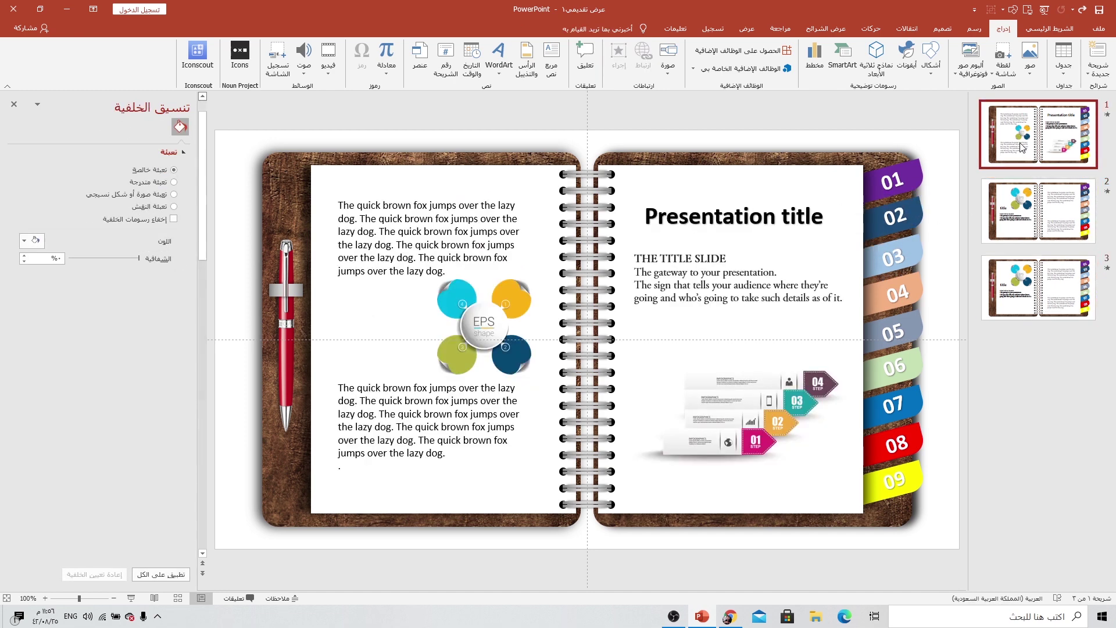
{"action": "left_click", "coordinate": [892, 254]}
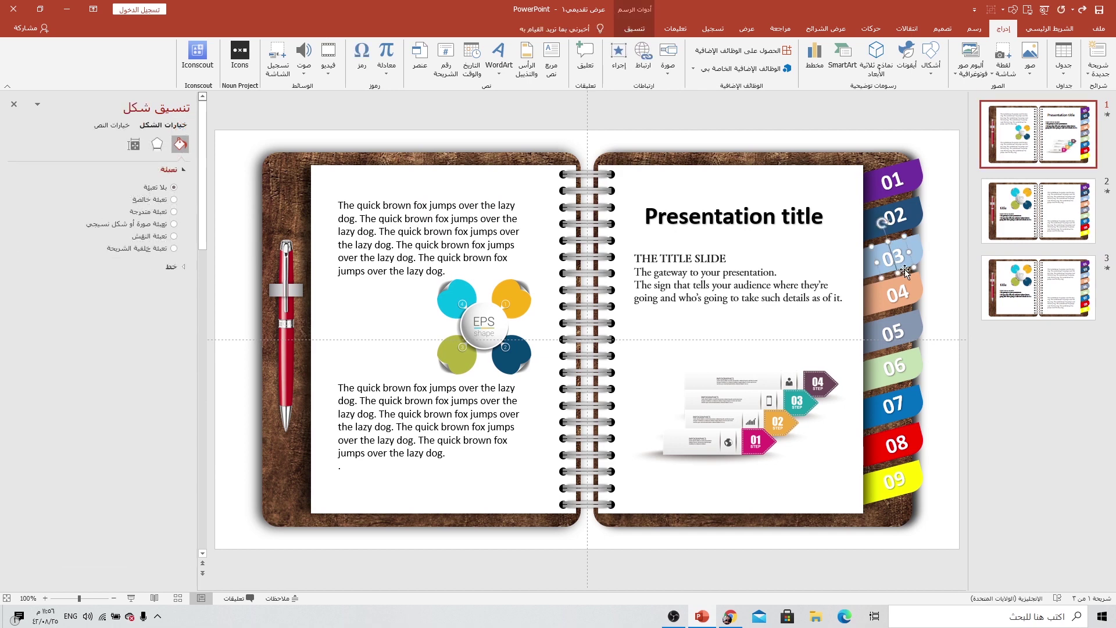
{"action": "left_click", "coordinate": [618, 55]}
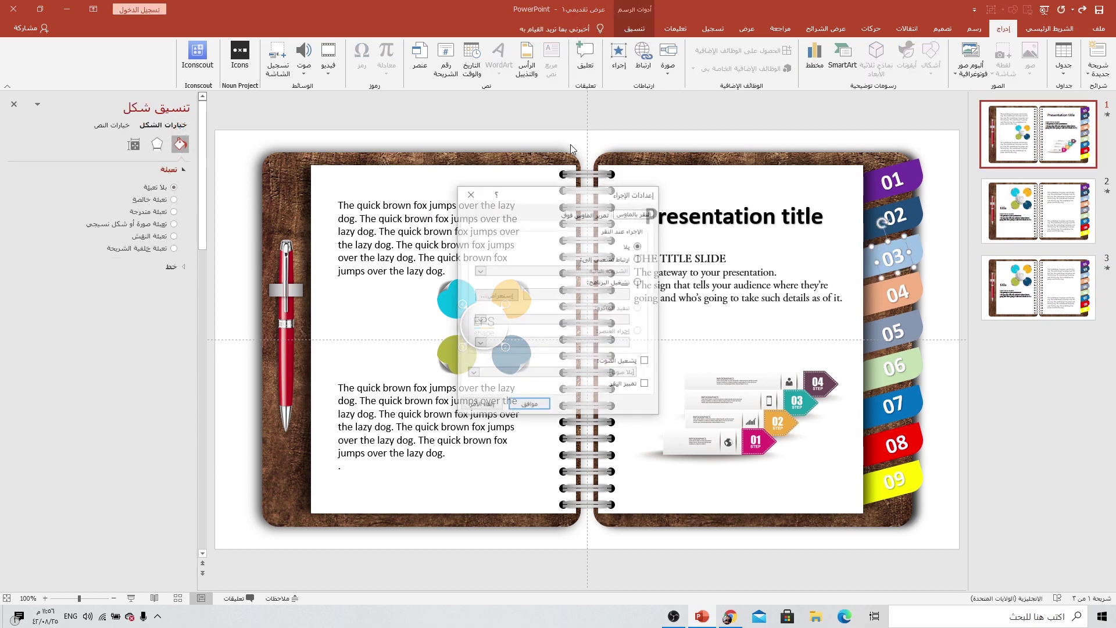
{"action": "left_click", "coordinate": [606, 260]}
{"action": "left_click", "coordinate": [480, 270]}
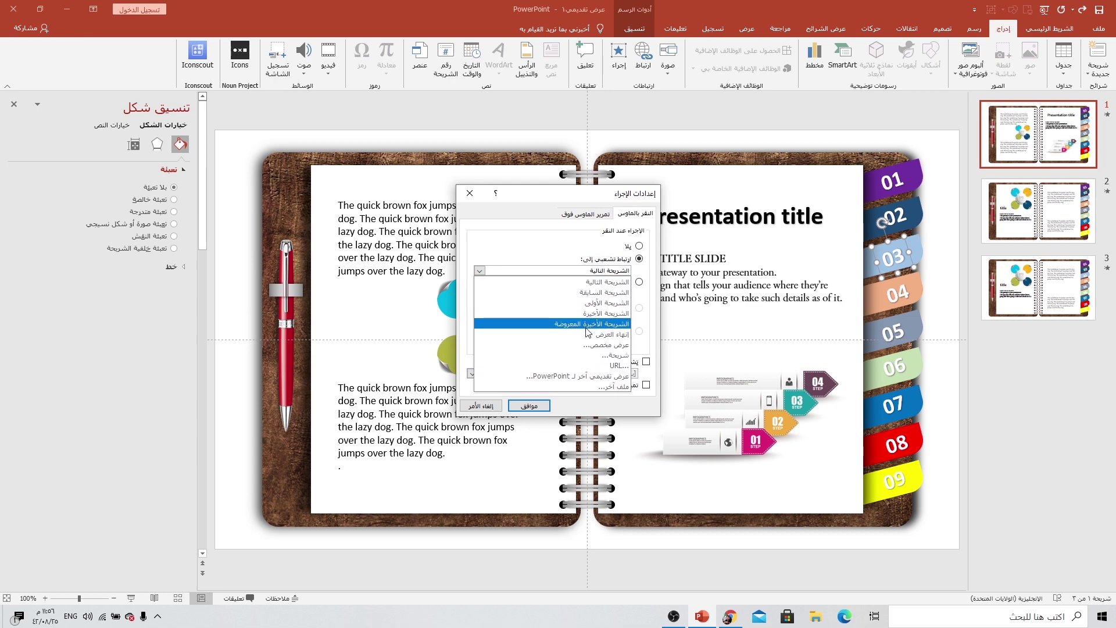
{"action": "left_click", "coordinate": [578, 349]}
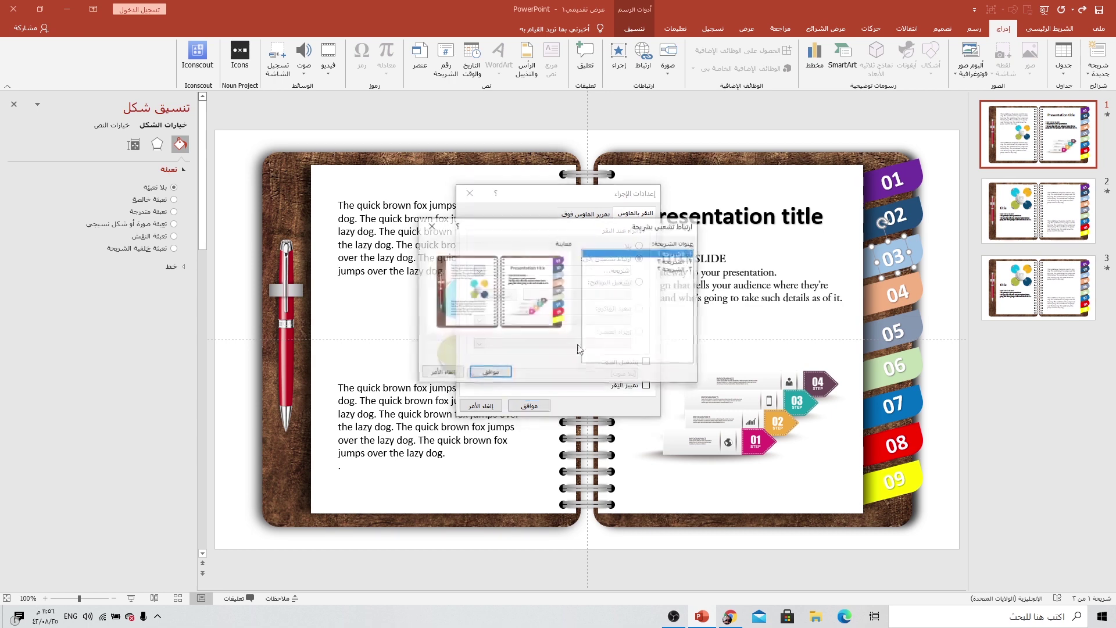
{"action": "left_click", "coordinate": [490, 371]}
{"action": "left_click", "coordinate": [528, 405]}
{"action": "key", "text": "Escape"}
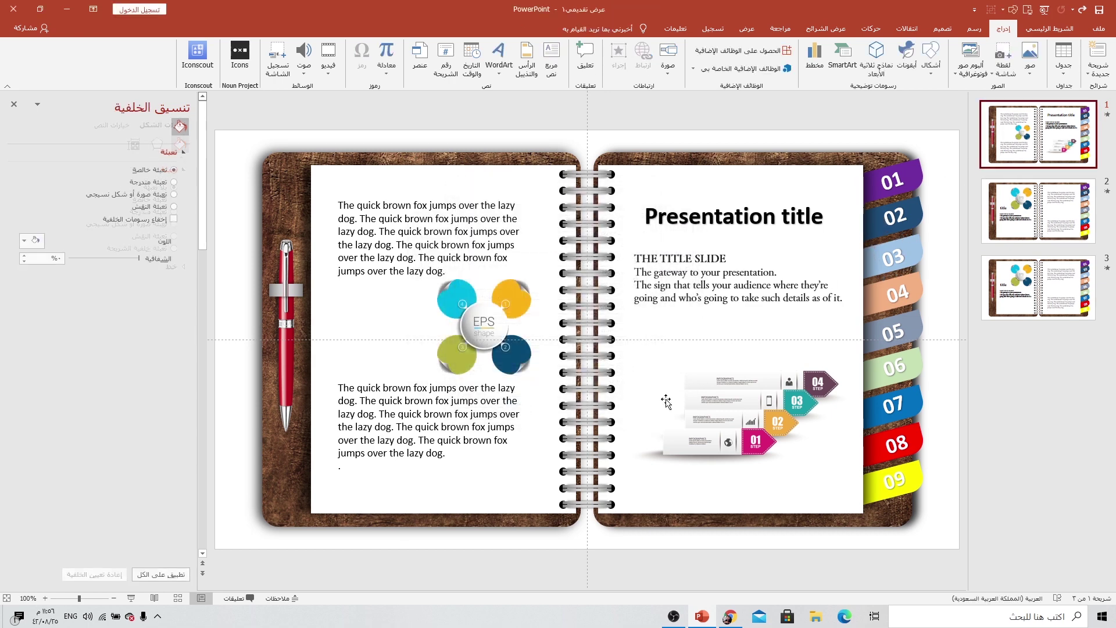
Step: Run the slide show from slide 1, test the 03 and 01 tab links, then exit
{"action": "left_click", "coordinate": [131, 598]}
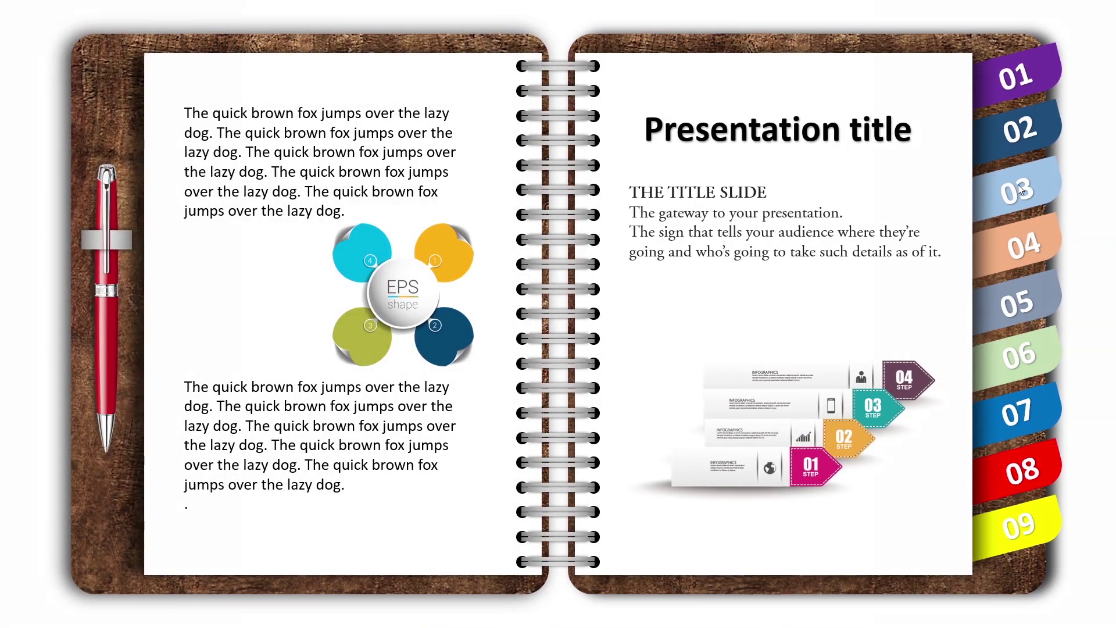
{"action": "left_click", "coordinate": [1017, 184]}
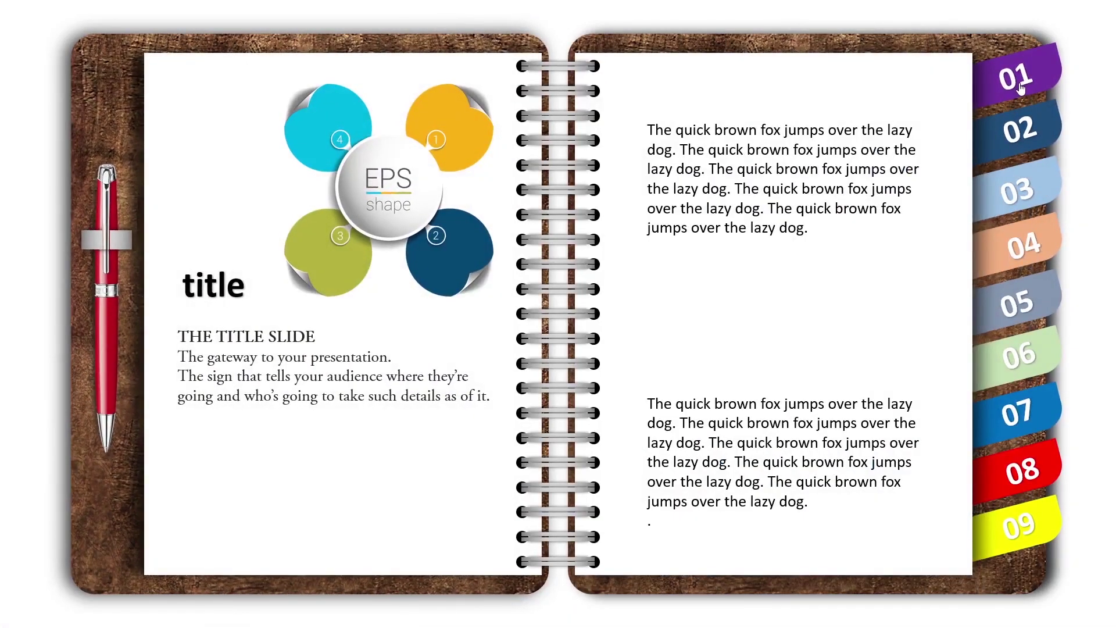
{"action": "left_click", "coordinate": [1018, 84]}
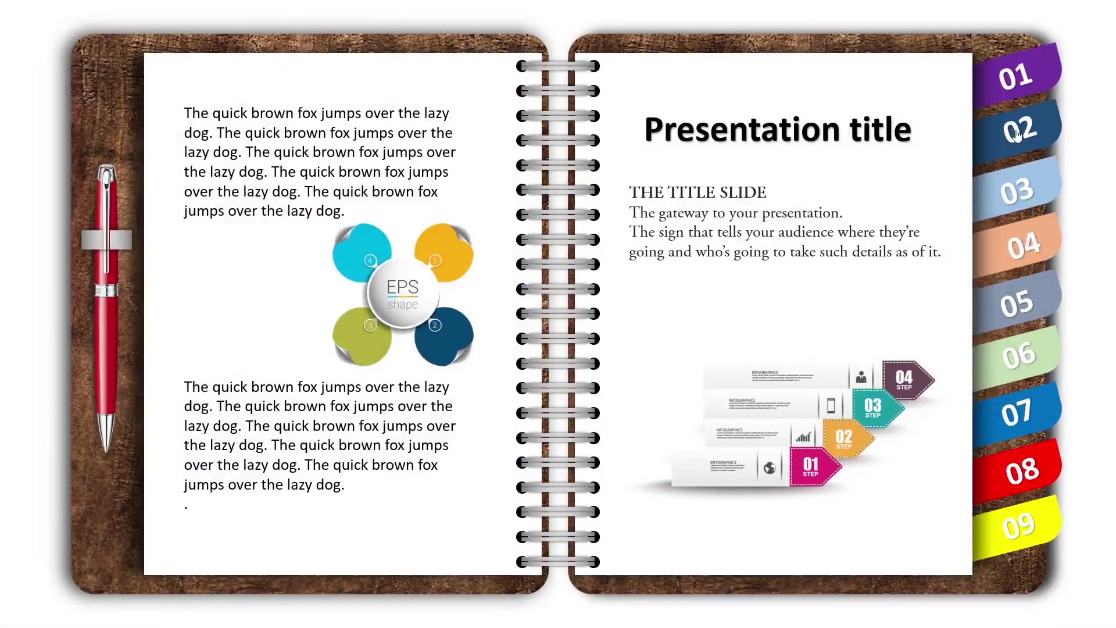
{"action": "left_click", "coordinate": [1017, 191]}
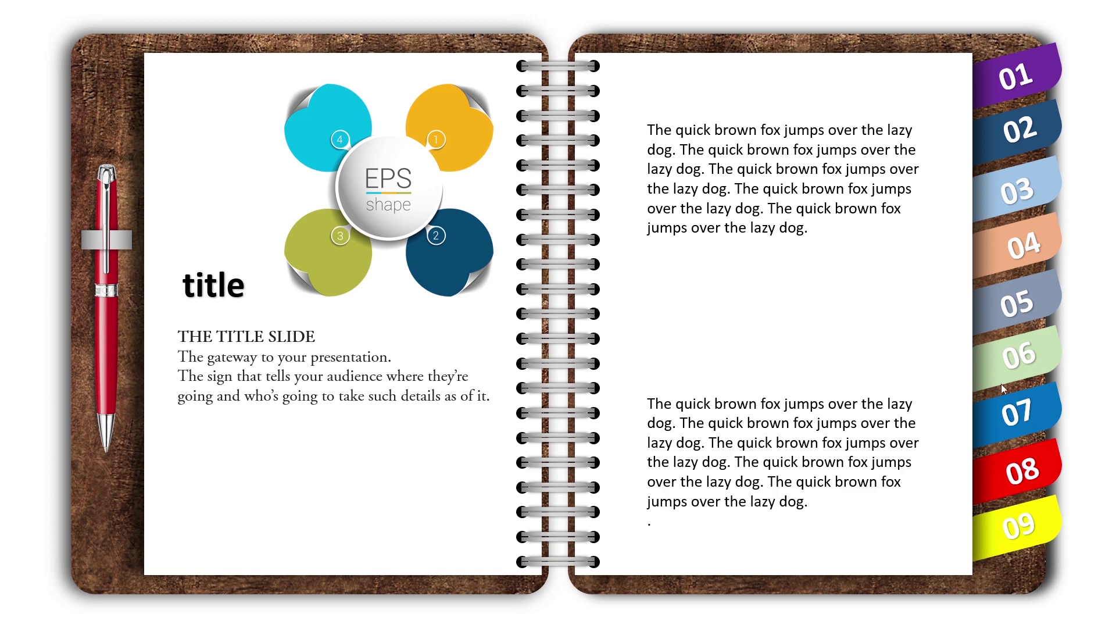
{"action": "key", "text": "Escape"}
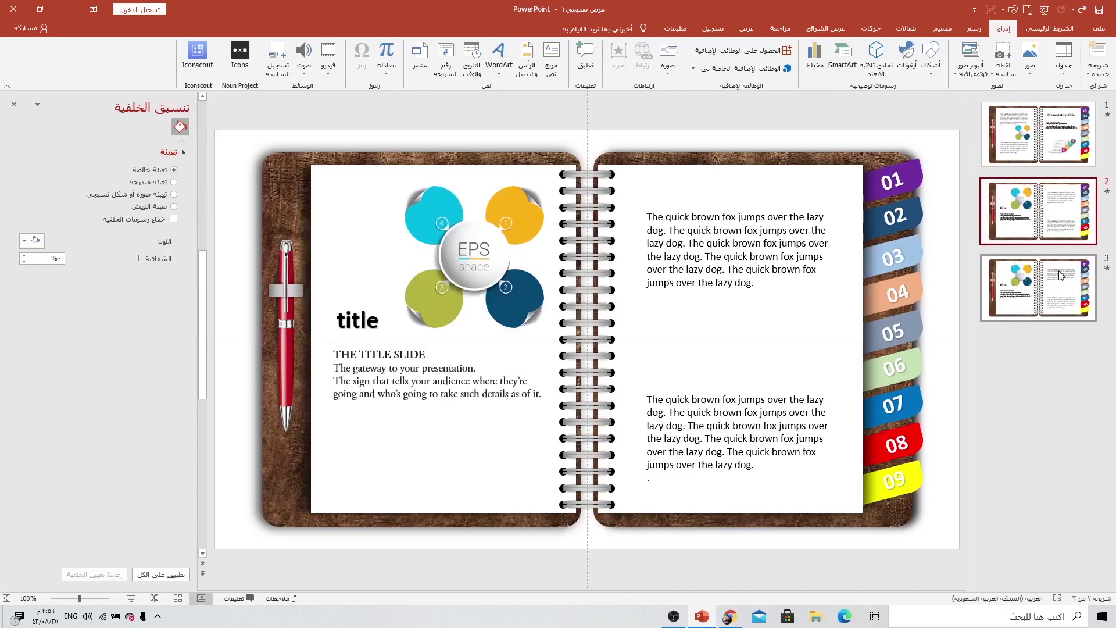
Step: Duplicate slides 3 through 8 in turn until the deck reaches nine slides
{"action": "right_click", "coordinate": [1059, 272]}
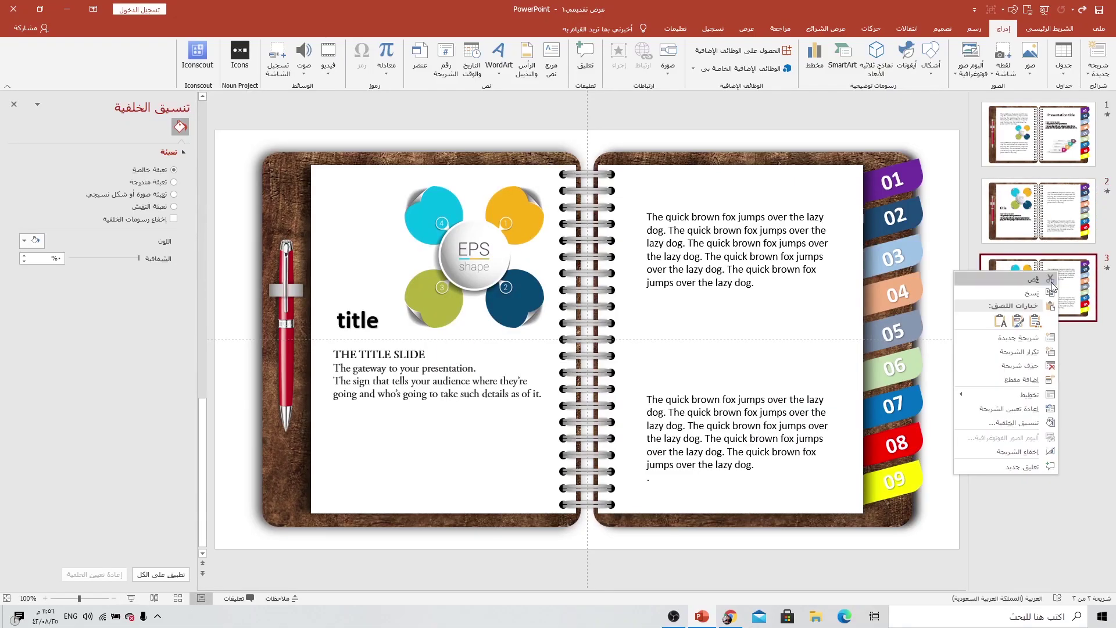
{"action": "left_click", "coordinate": [1013, 352]}
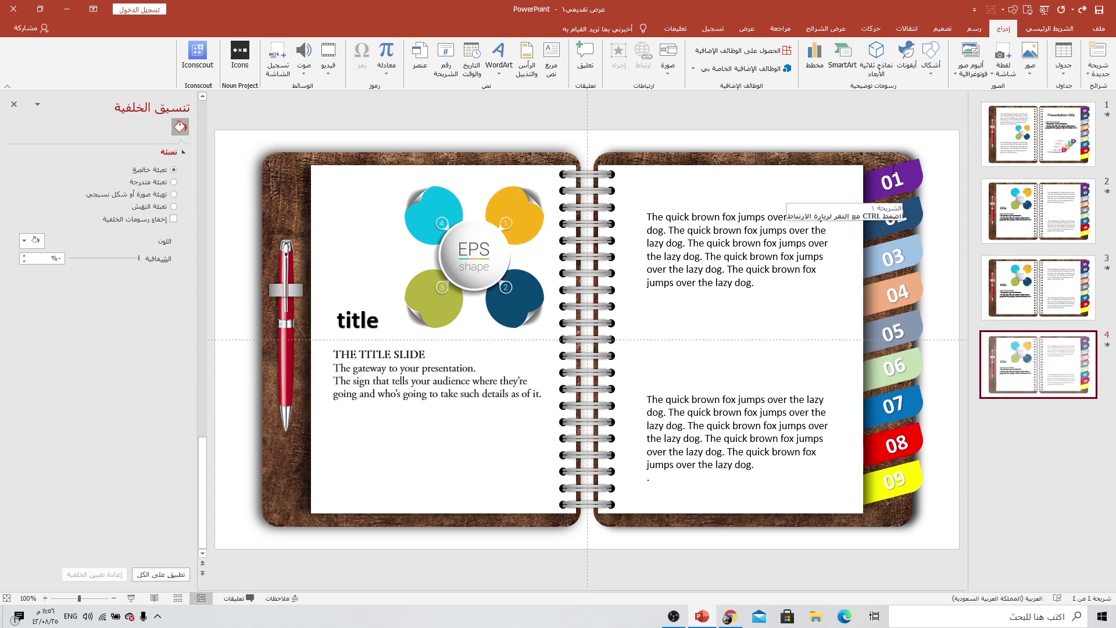
{"action": "right_click", "coordinate": [1059, 370]}
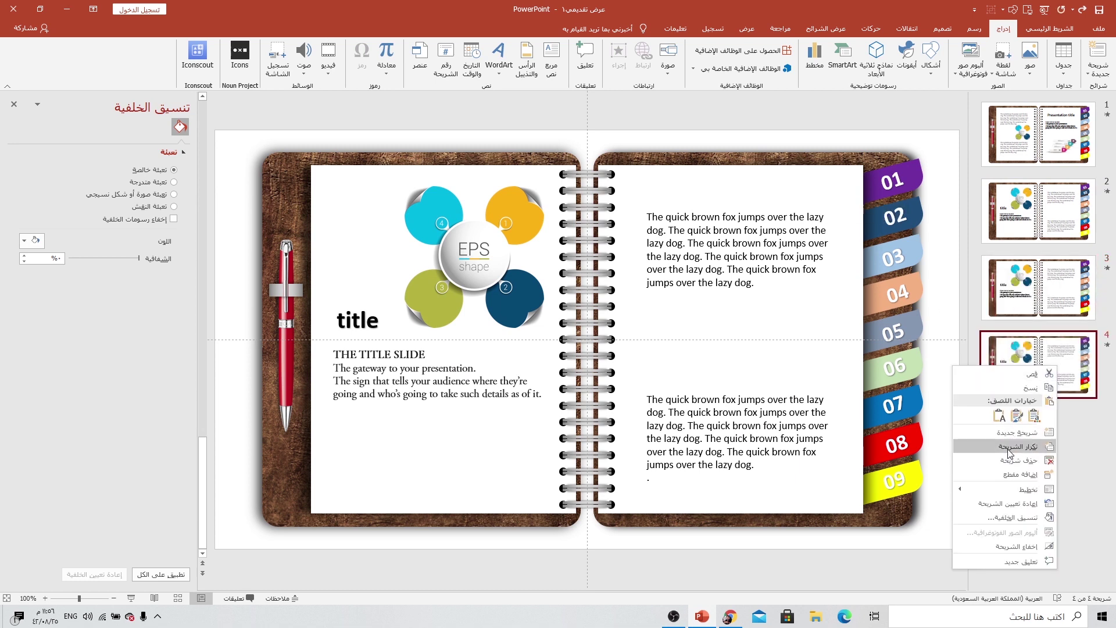
{"action": "left_click", "coordinate": [998, 449]}
{"action": "right_click", "coordinate": [1051, 430]}
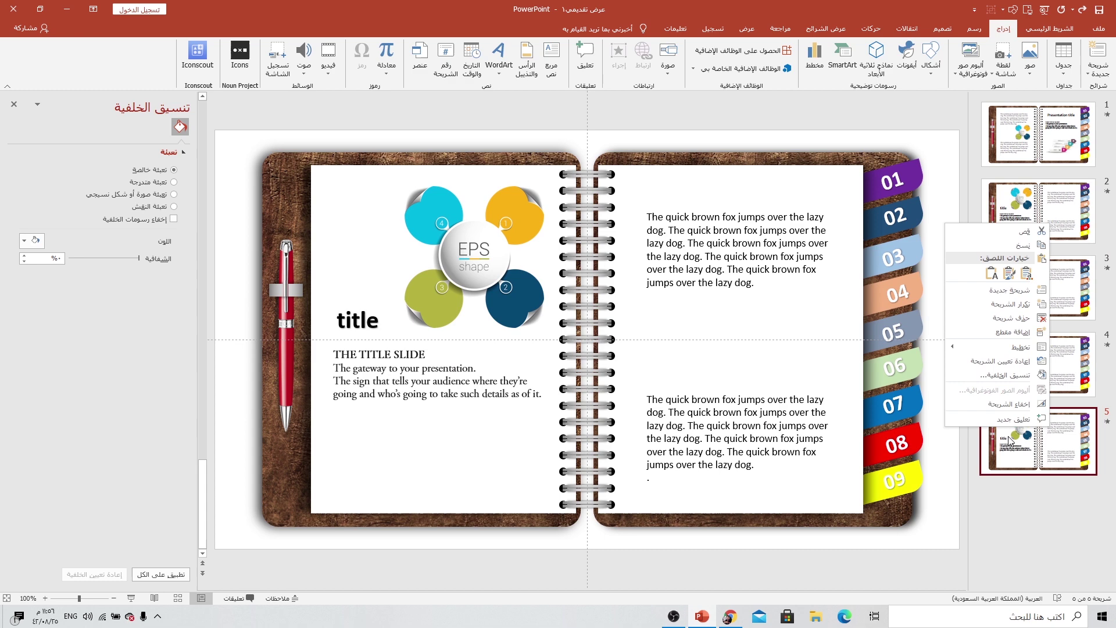
{"action": "left_click", "coordinate": [997, 308]}
{"action": "right_click", "coordinate": [1035, 517]}
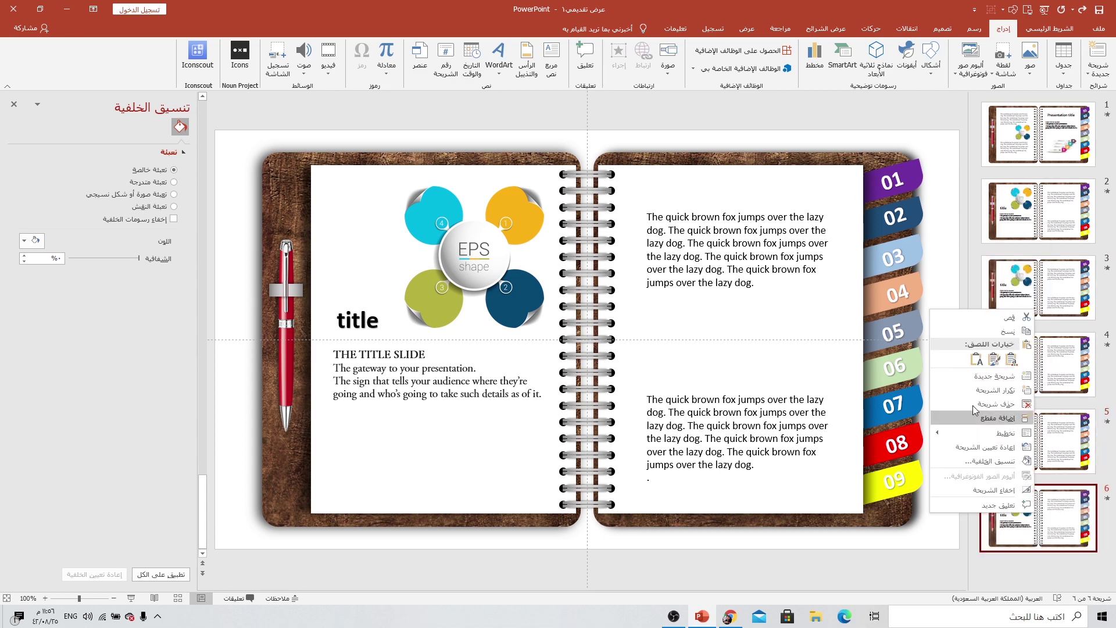
{"action": "left_click", "coordinate": [988, 380]}
{"action": "right_click", "coordinate": [1056, 561]}
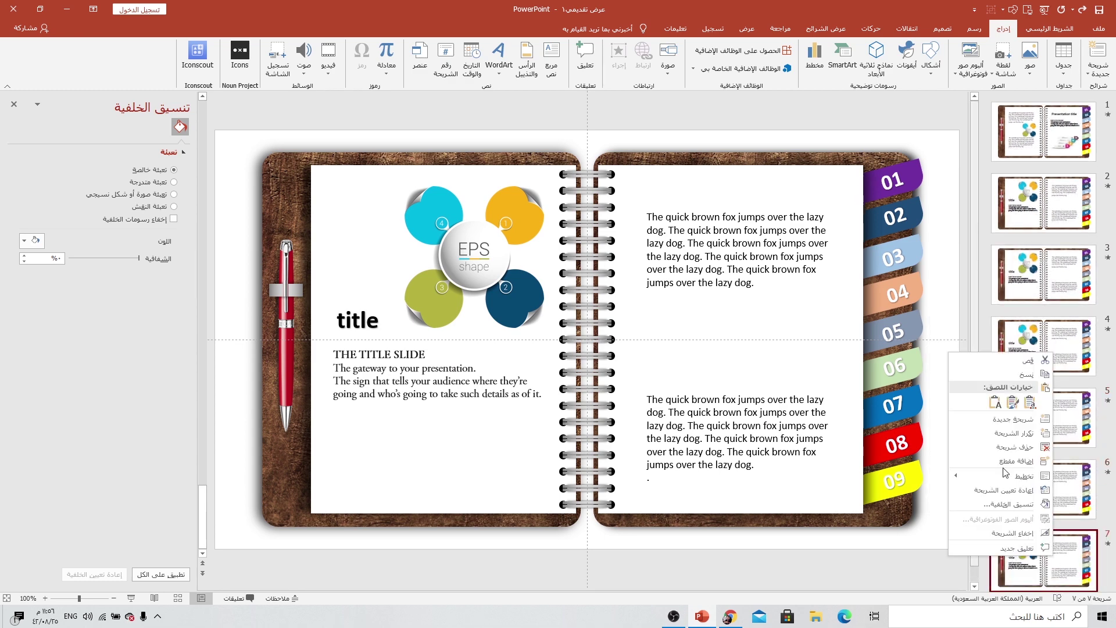
{"action": "left_click", "coordinate": [1009, 423]}
{"action": "right_click", "coordinate": [1051, 541]}
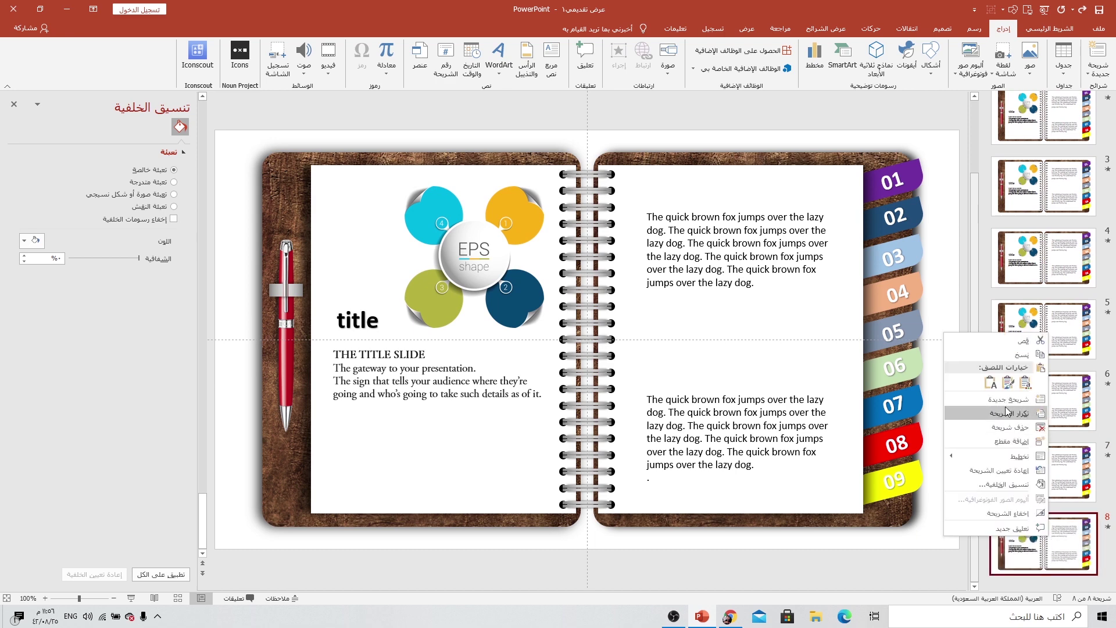
{"action": "left_click", "coordinate": [1004, 408]}
{"action": "scroll", "coordinate": [1055, 407], "scroll_direction": "down", "scroll_amount": 1}
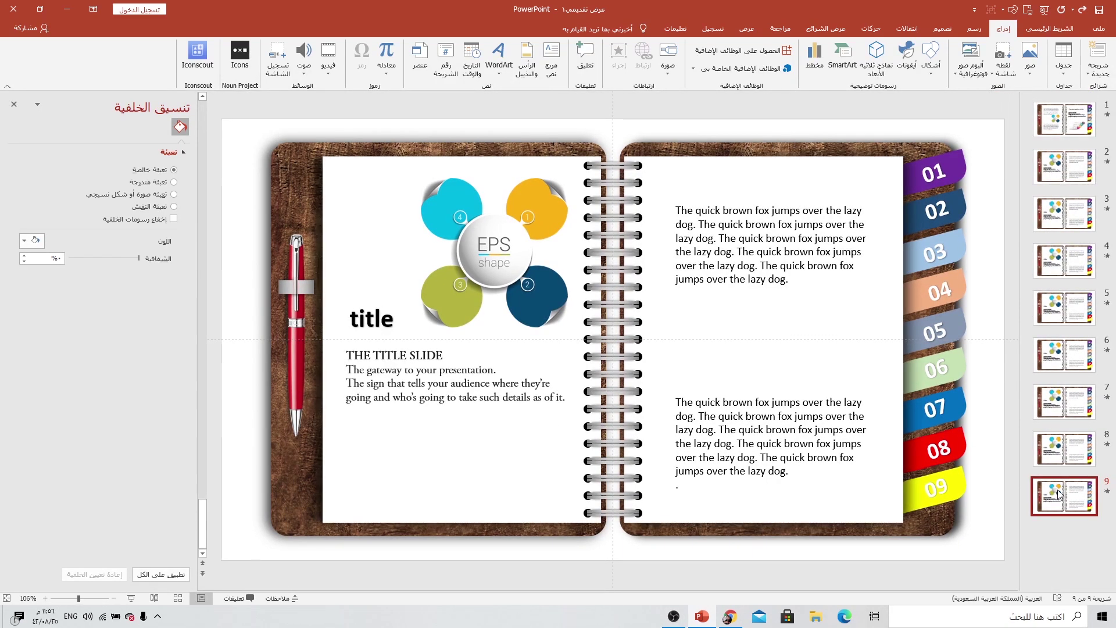
Step: Select slide 8, then slide 7, in the slides pane
{"action": "left_click", "coordinate": [1074, 451]}
{"action": "left_click", "coordinate": [1068, 410]}
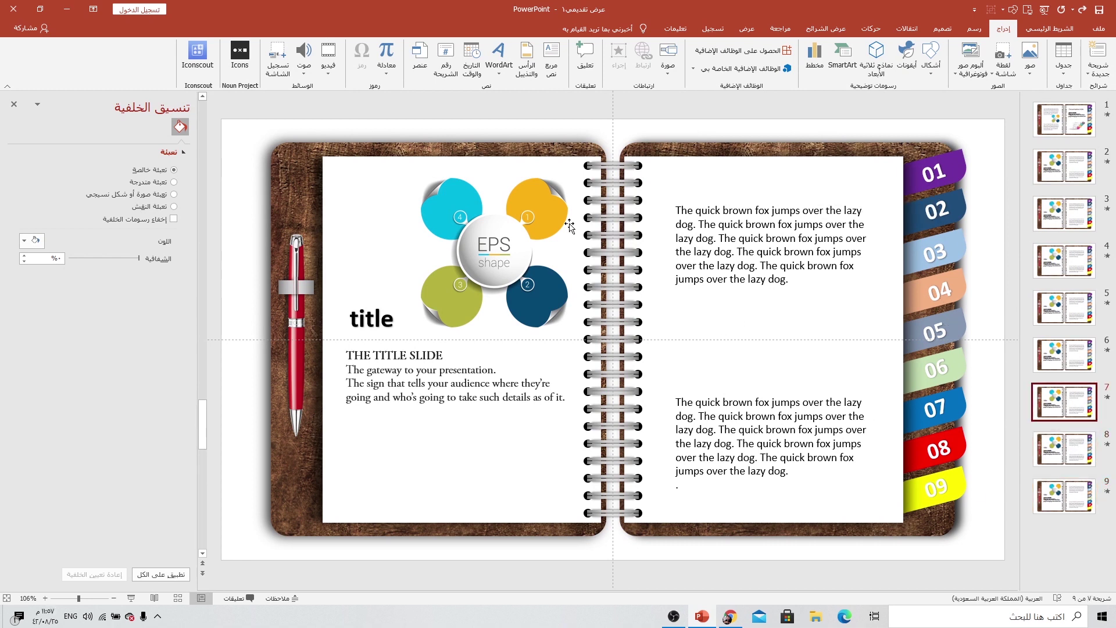